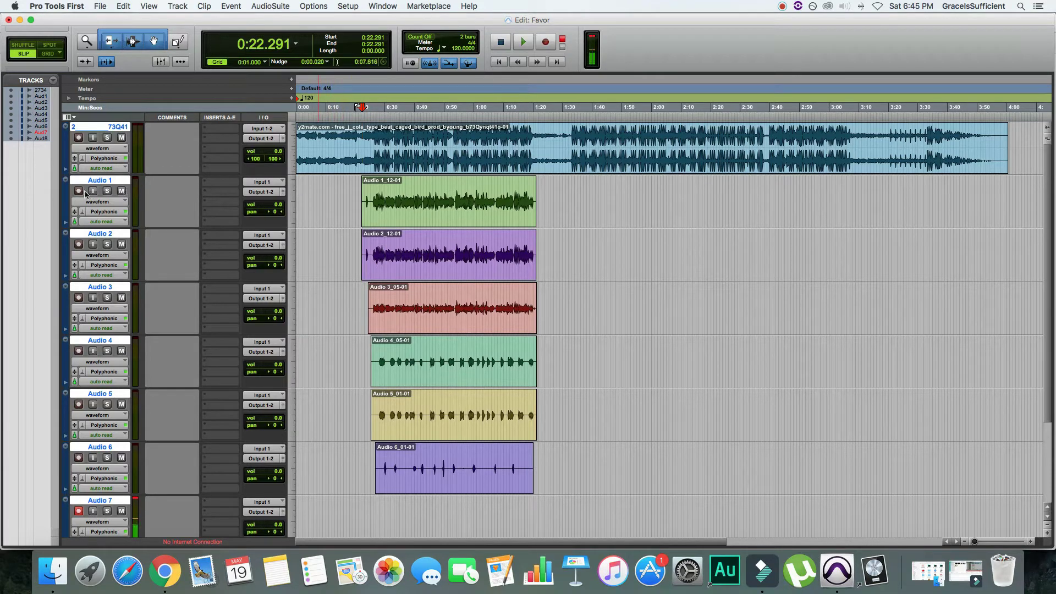
left_click(78, 191)
left_click(80, 245)
left_click(79, 245)
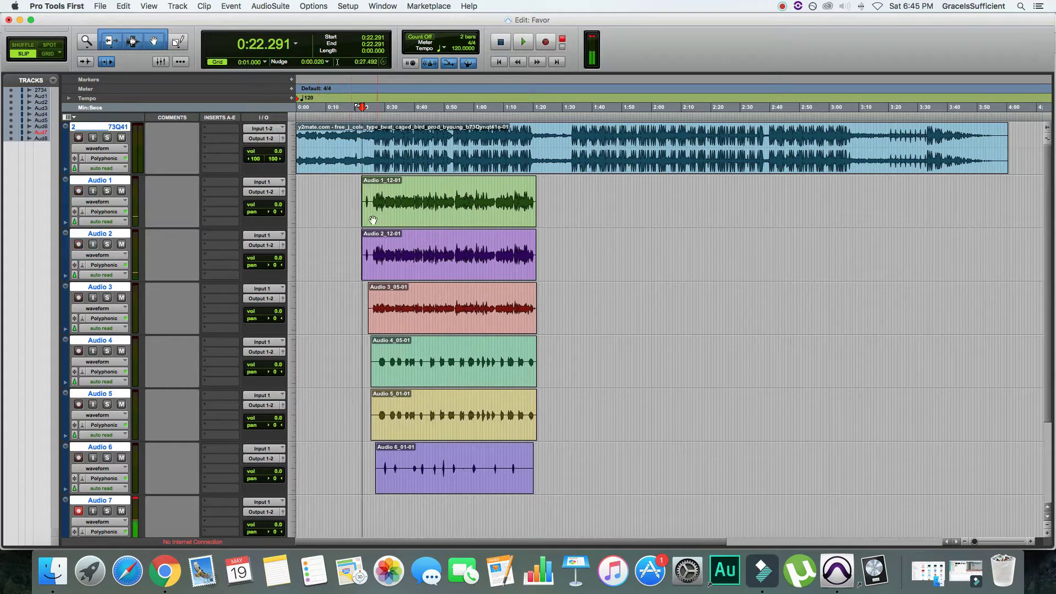
scroll(331, 216, "down", 2)
scroll(331, 217, "up", 2)
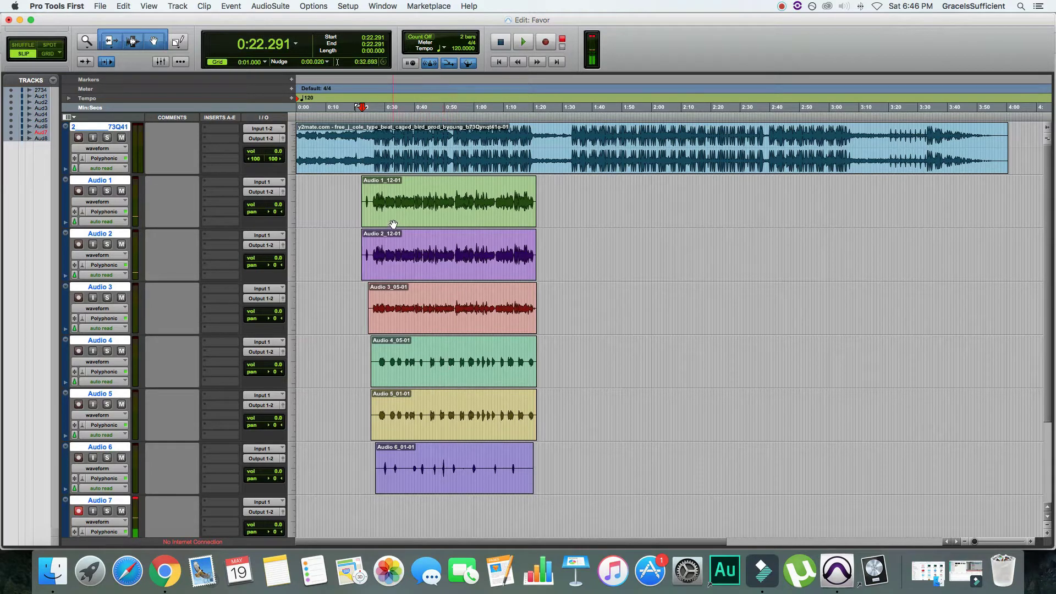
Step: Pan the Audio 1 track 100 left and the Audio 2 track 100 right
left_click(275, 214)
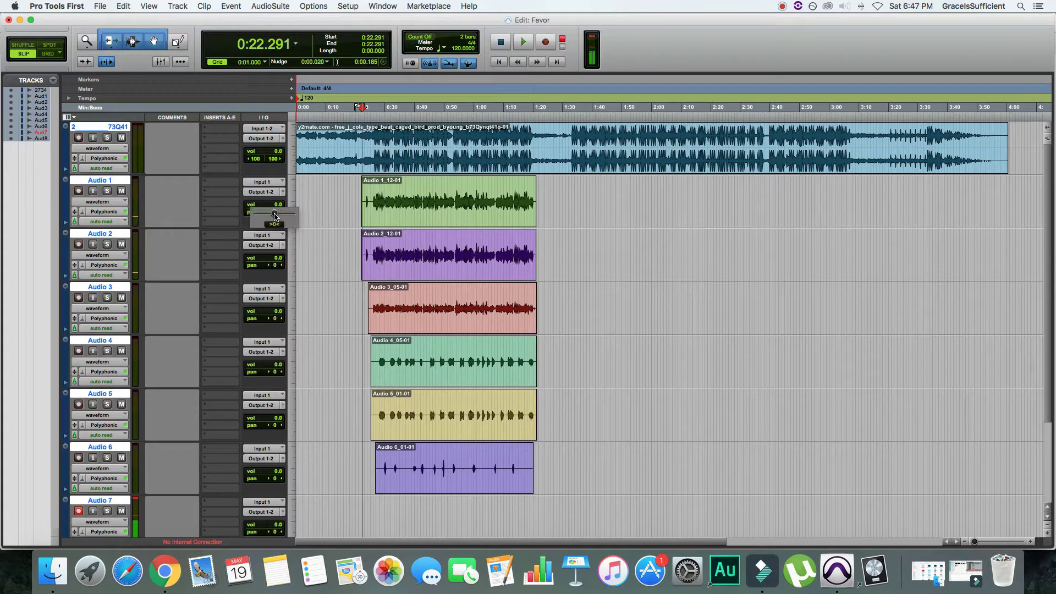
left_click_drag(275, 216, 246, 218)
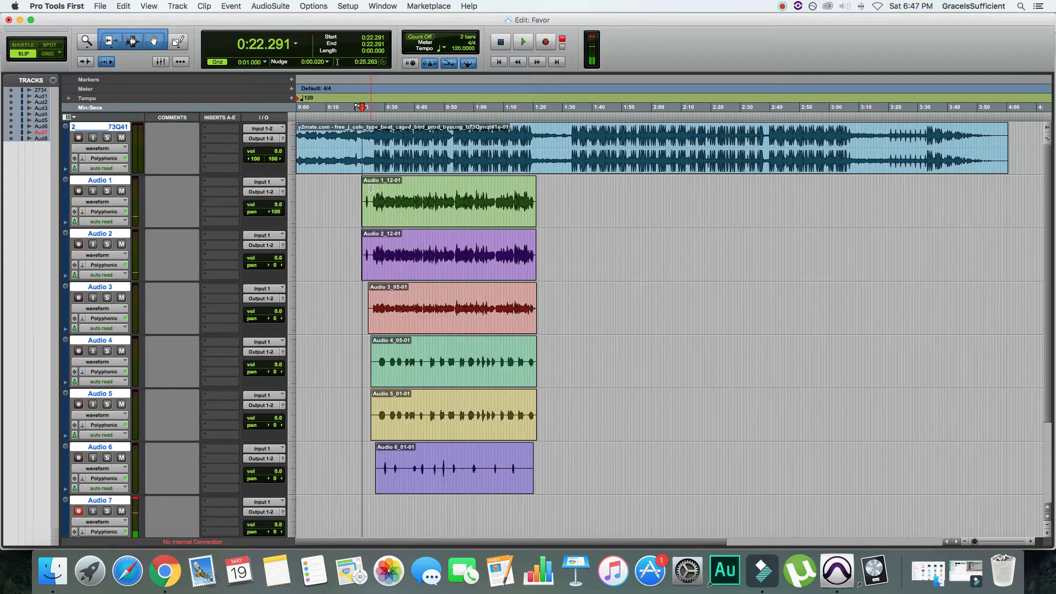
left_click(274, 267)
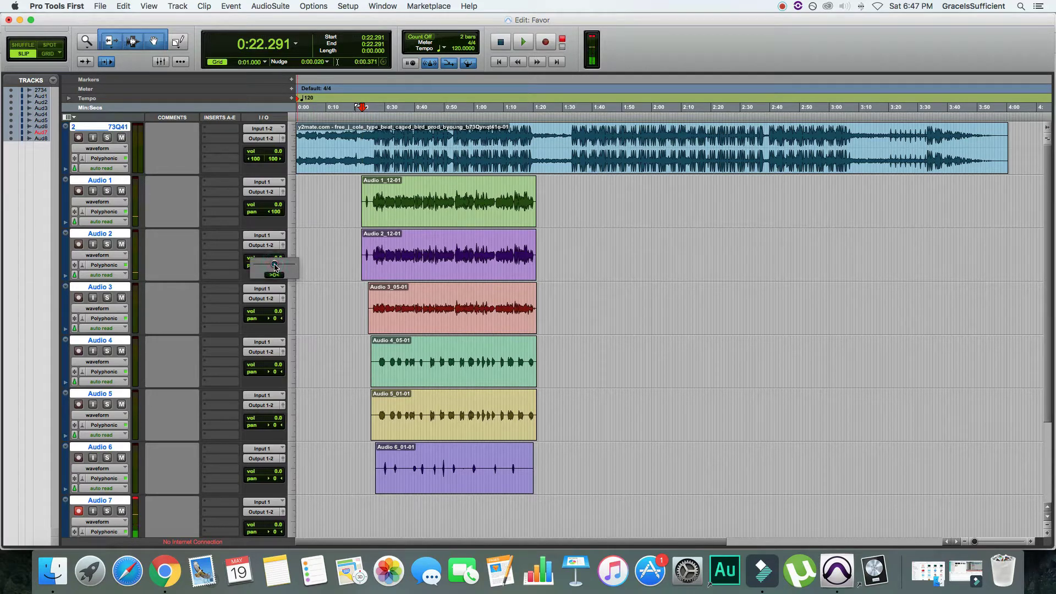
left_click_drag(274, 268, 388, 268)
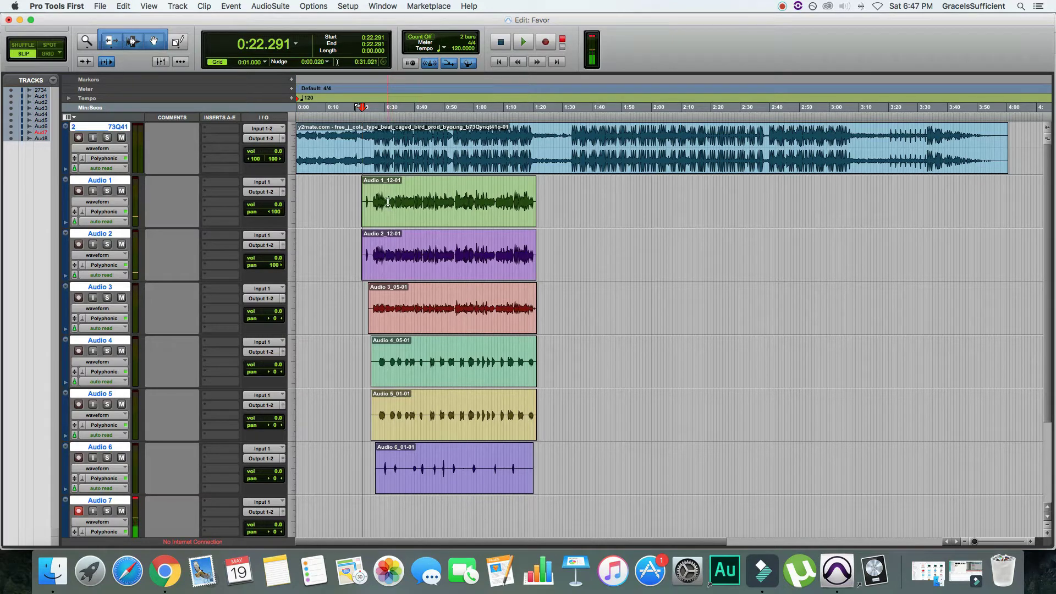
Step: Return the Audio 1 and Audio 2 pans to center 0 and play back a section of the mix
left_click_drag(273, 215, 293, 216)
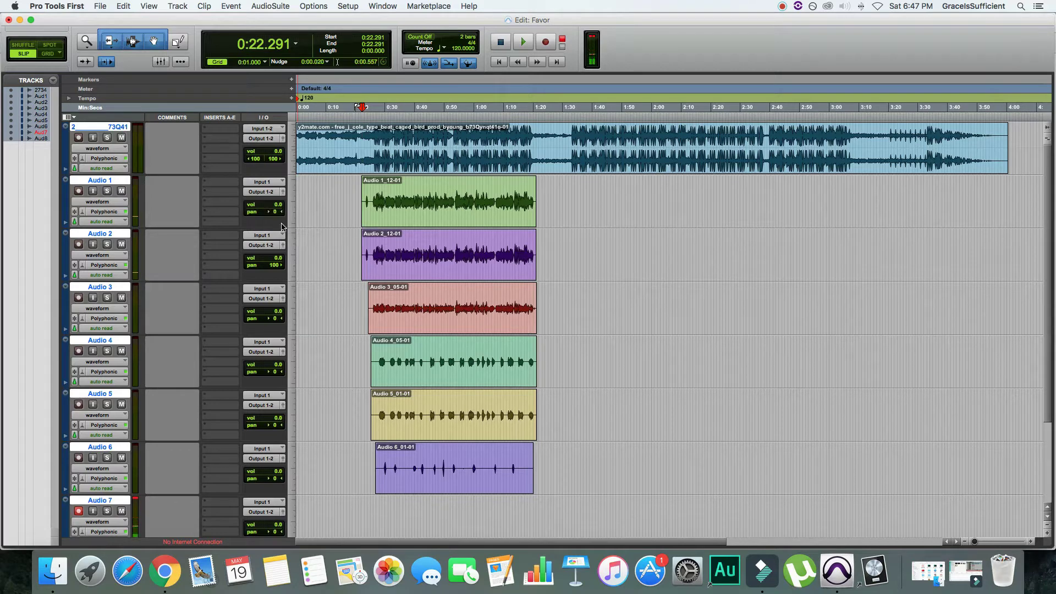
left_click_drag(274, 267, 252, 266)
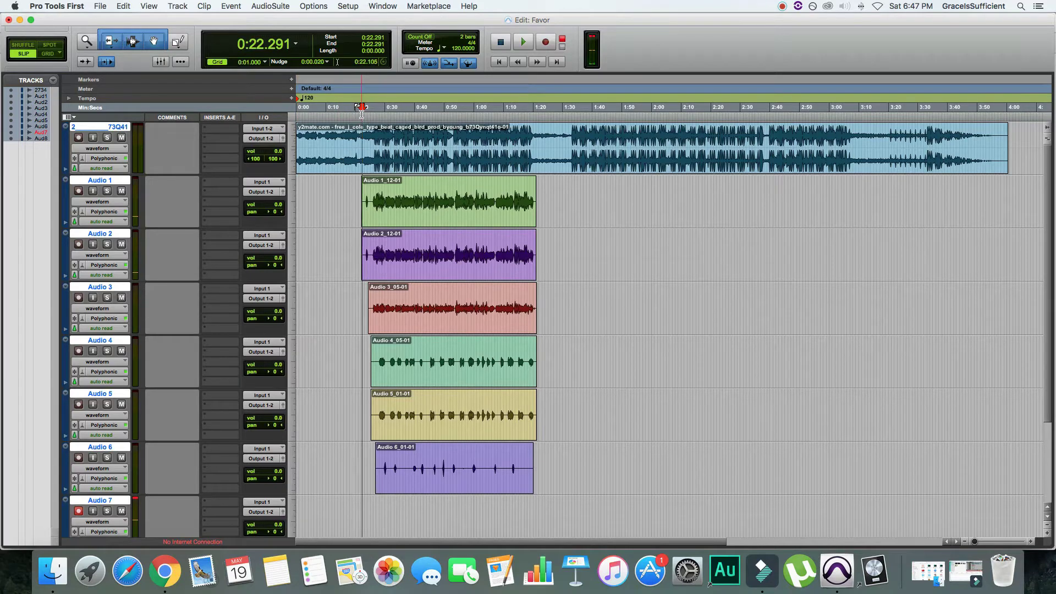
key("space")
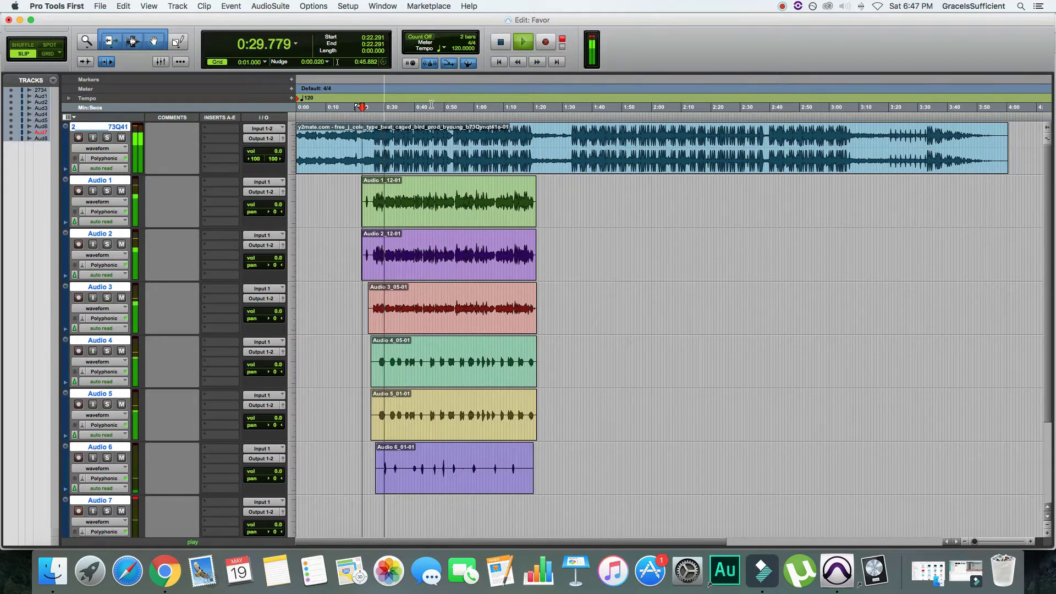
left_click(500, 41)
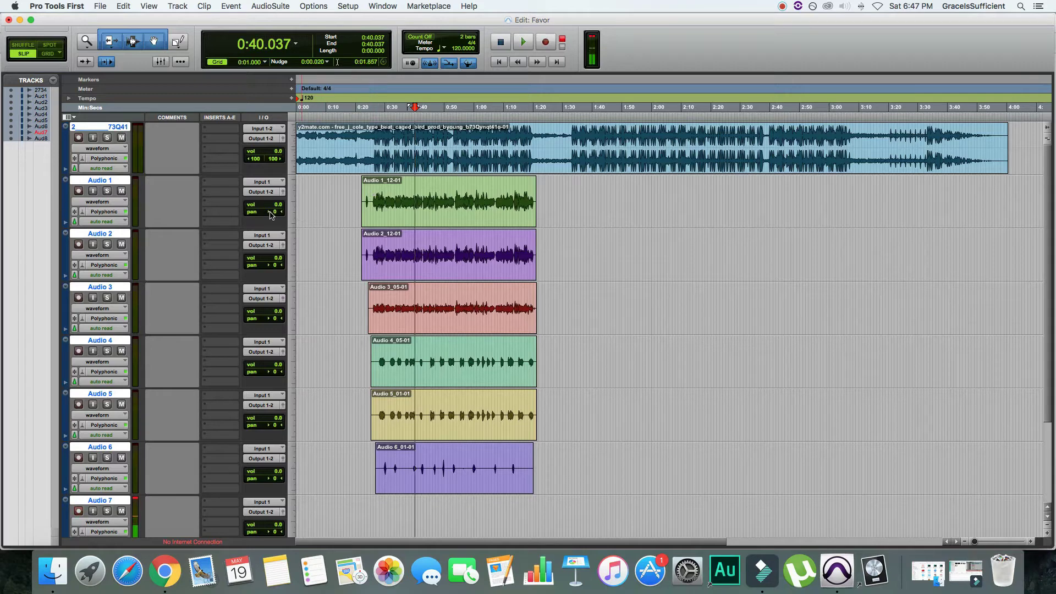
Step: Pan Audio 1 to 100 left and Audio 2 to 100 right, and audition the mix from about 0:24.7
left_click_drag(265, 211, 215, 216)
left_click_drag(275, 268, 324, 269)
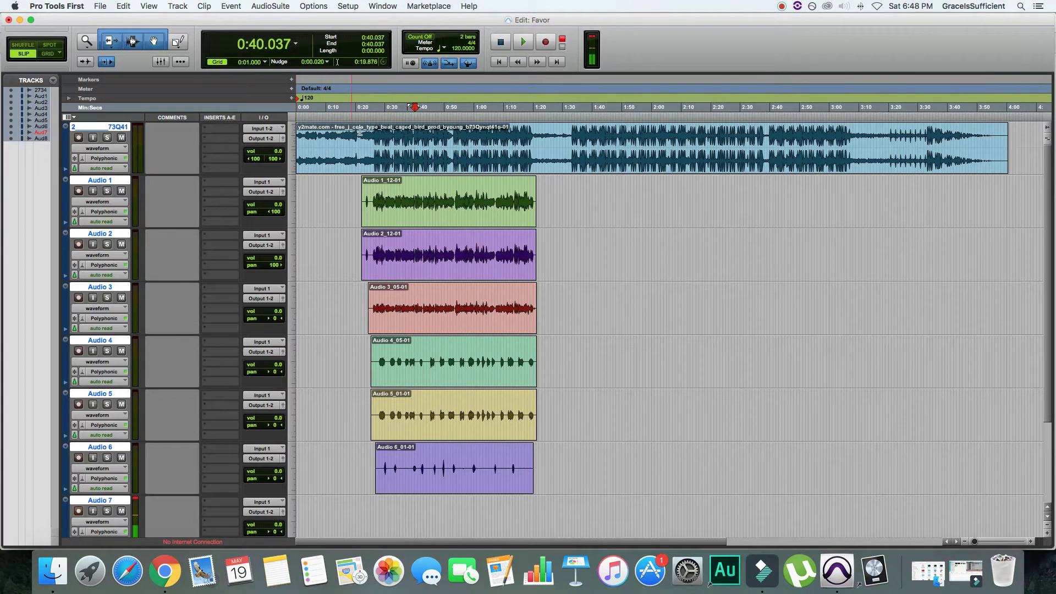
left_click(369, 118)
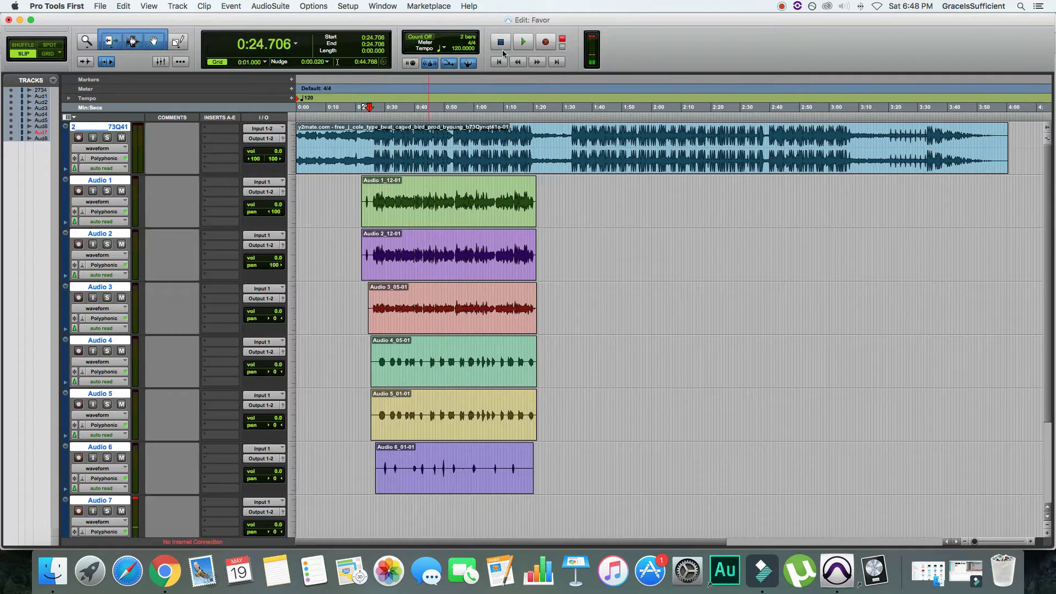
left_click(523, 43)
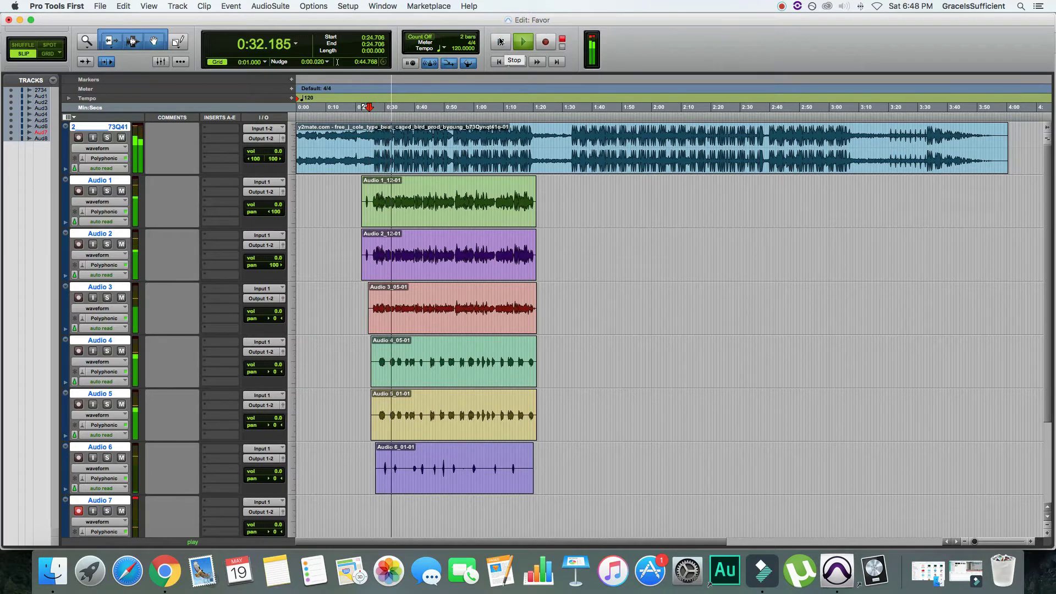
left_click(500, 42)
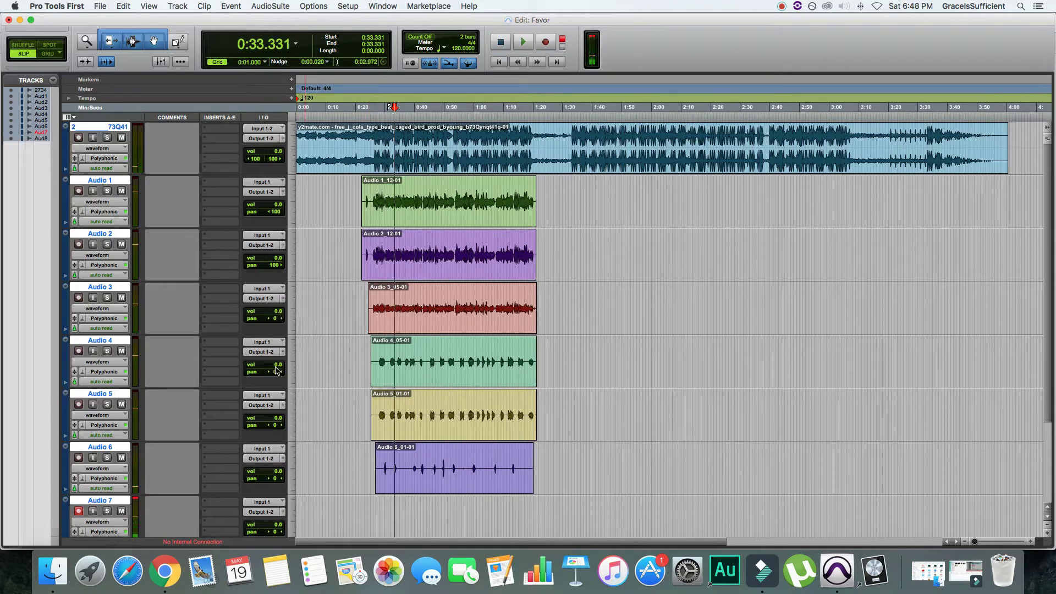
Step: Pan the Audio 4 track 100 left and the Audio 5 track 100 right
left_click_drag(276, 374, 250, 375)
left_click(278, 426)
left_click_drag(278, 425, 335, 425)
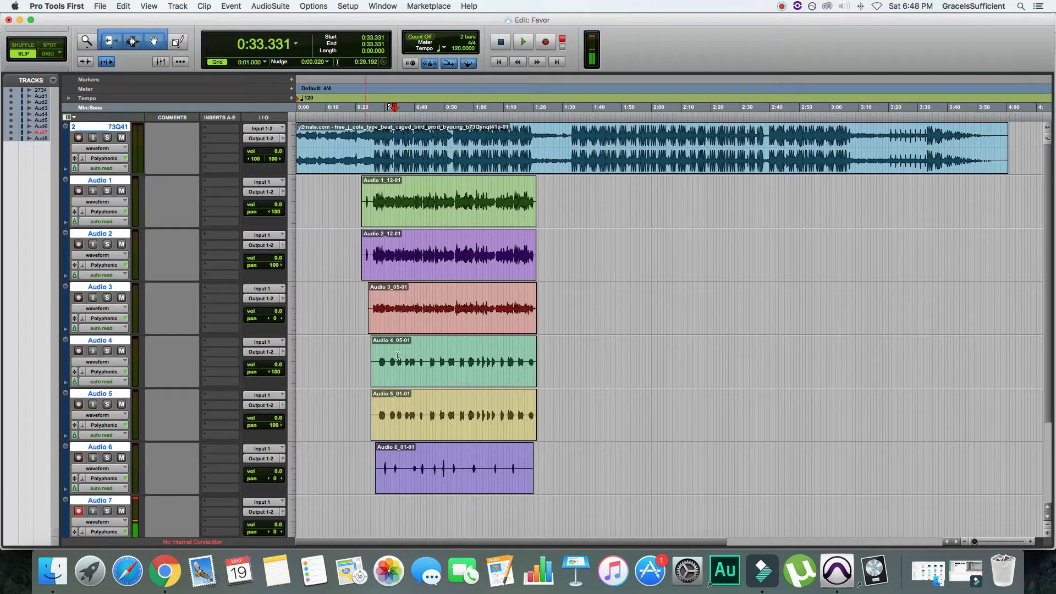
Step: Add the EQ3 7-Band (mono) plug-in to the first insert slot of the Audio 1 track and close its window
left_click(350, 200)
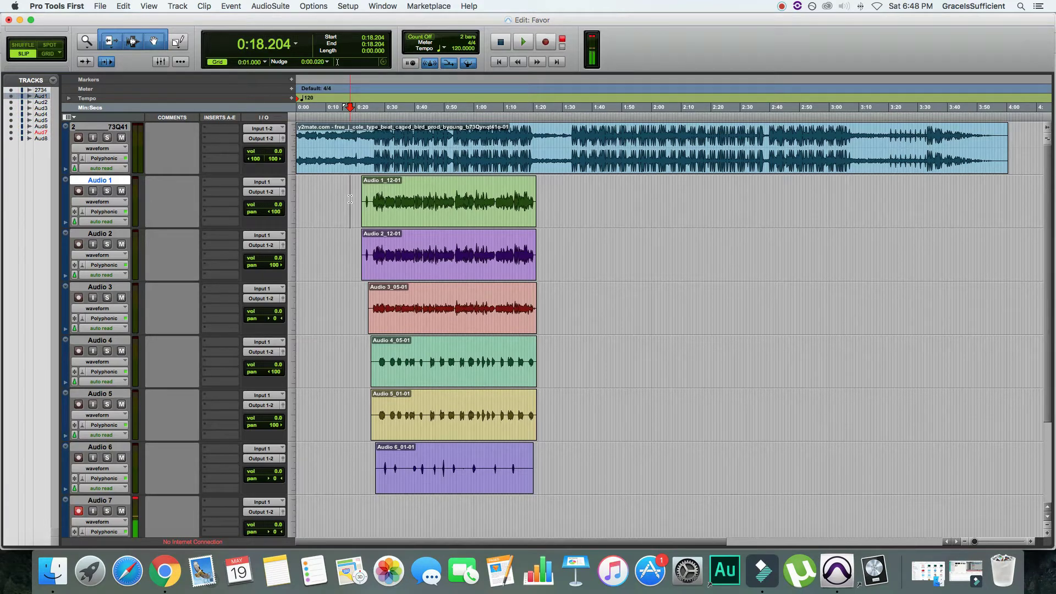
left_click(223, 184)
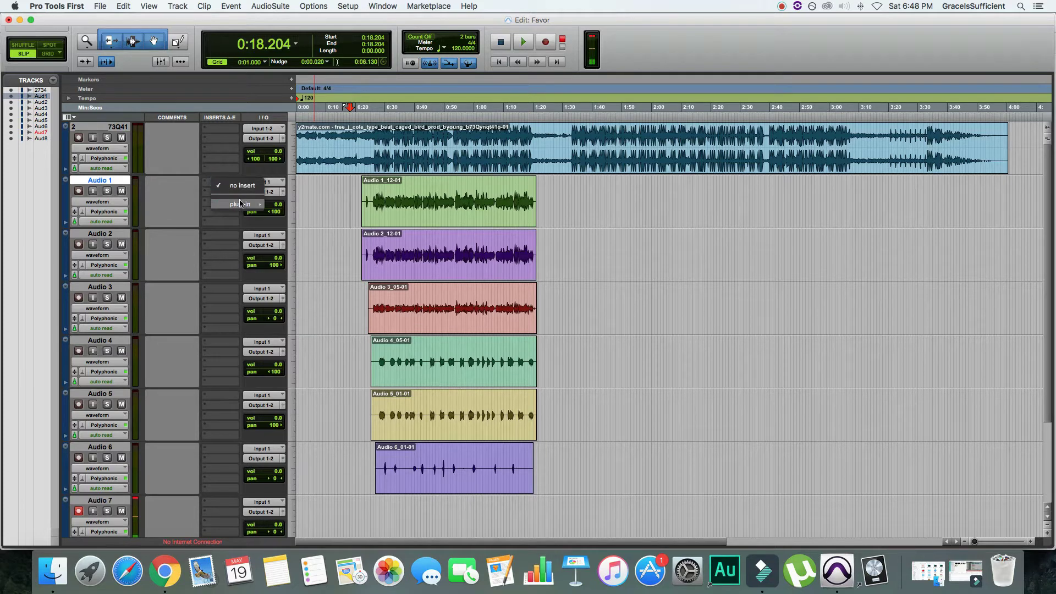
mouse_move(246, 205)
mouse_move(302, 208)
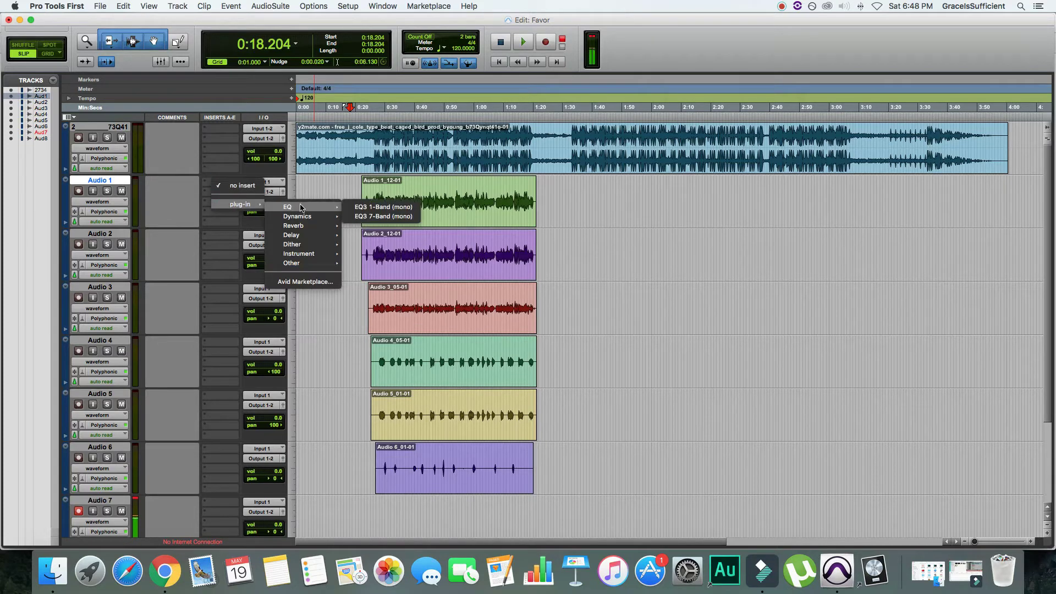
left_click(365, 216)
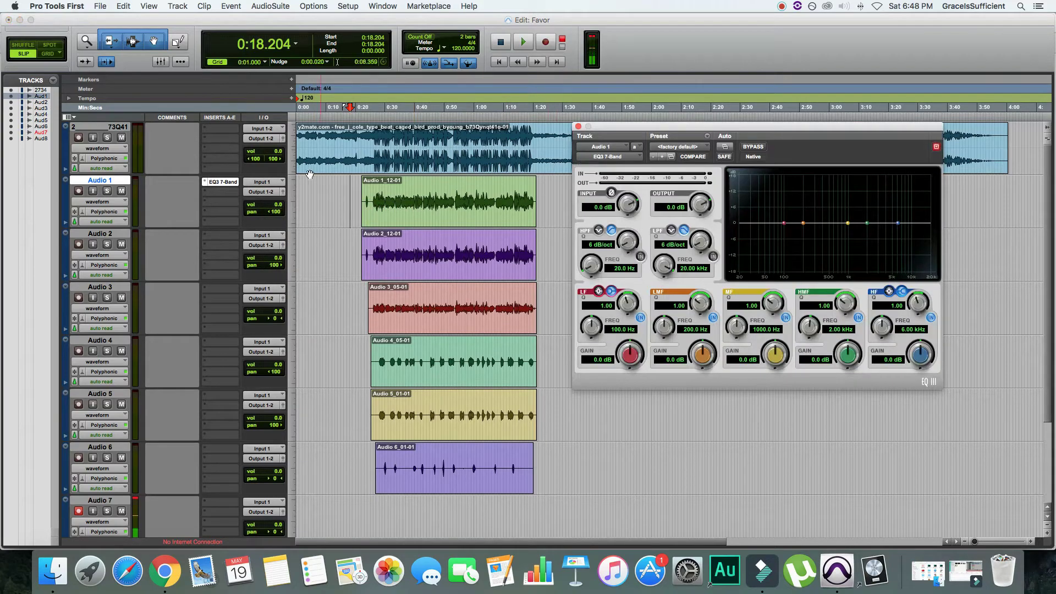
left_click(578, 127)
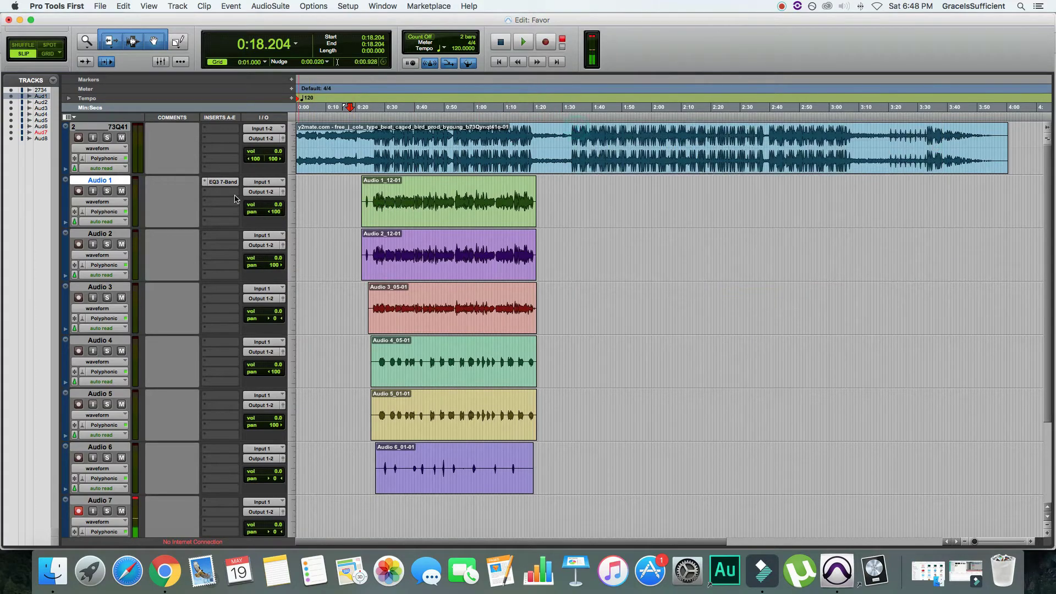
right_click(220, 182)
left_click(206, 191)
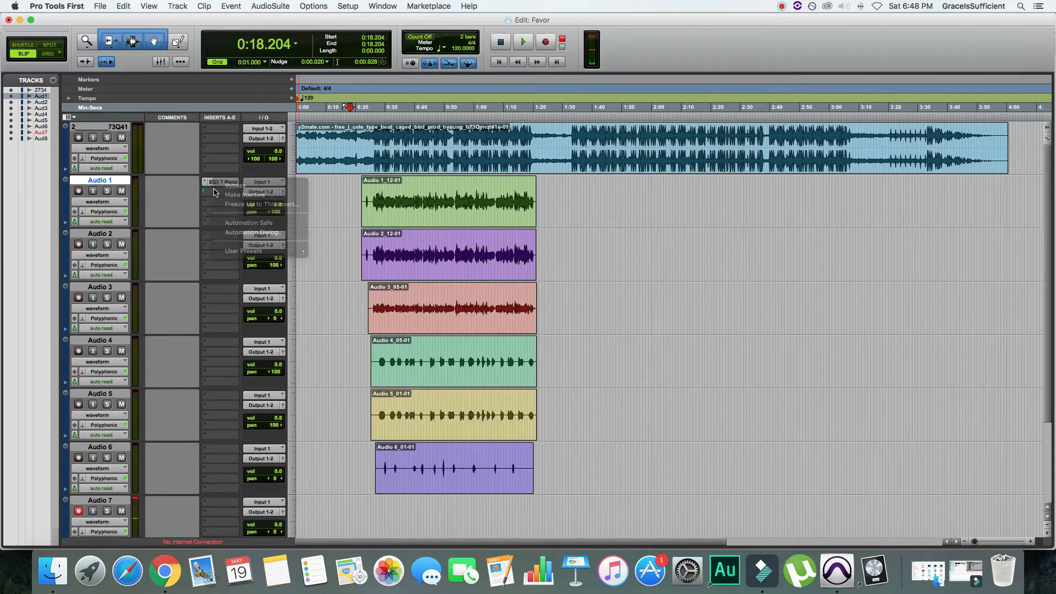
left_click(223, 184)
left_click(225, 183)
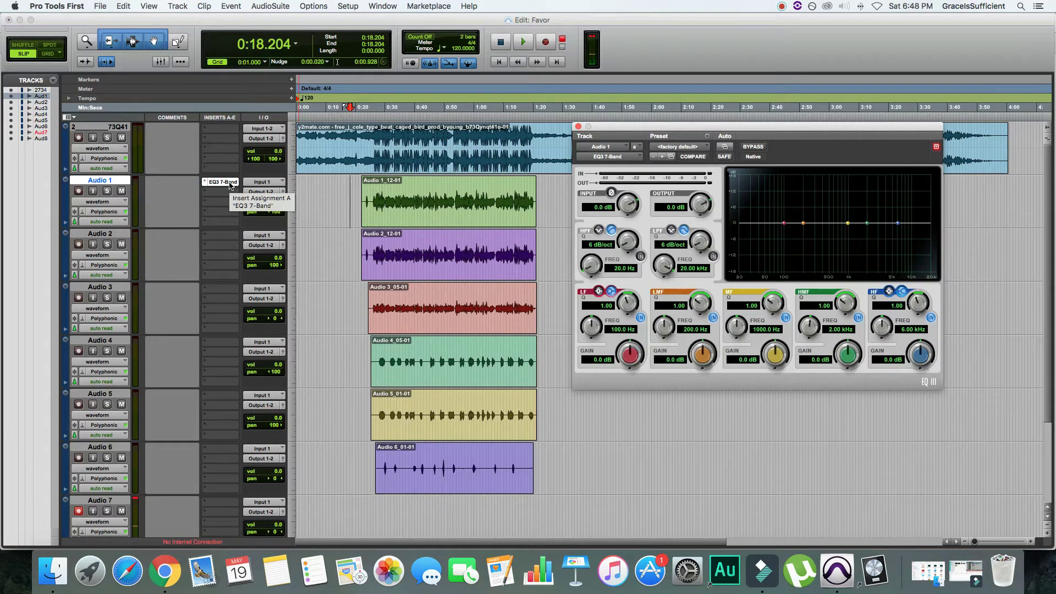
left_click(578, 127)
right_click(230, 184)
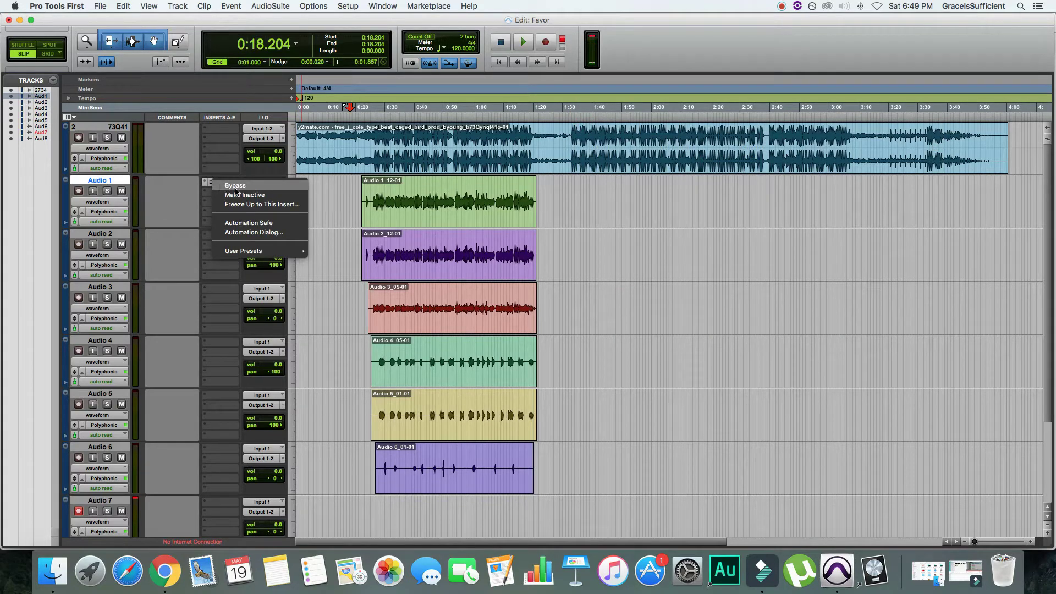
left_click(205, 183)
Step: Reselect EQ3 7-Band for the Audio 1 insert and load the Vocal Cleanup preset from the Vocals presets
left_click(204, 183)
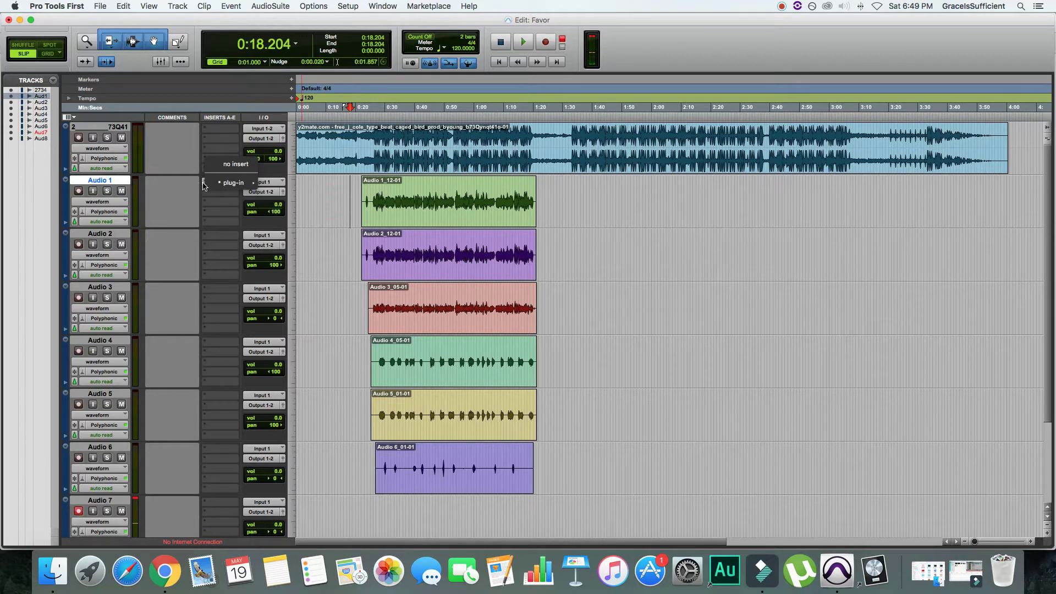
mouse_move(231, 187)
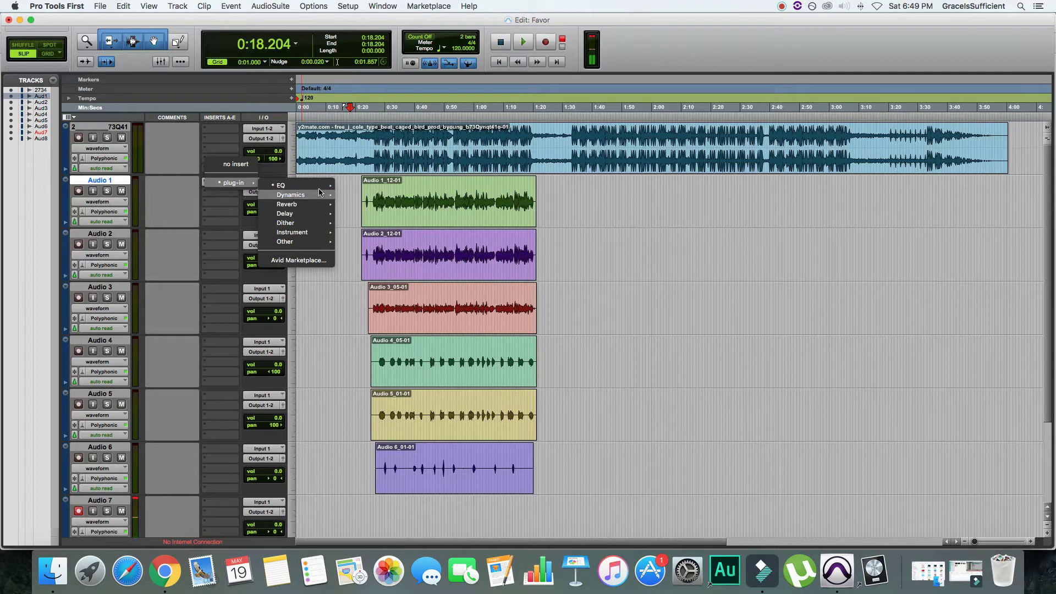
mouse_move(308, 187)
left_click(368, 196)
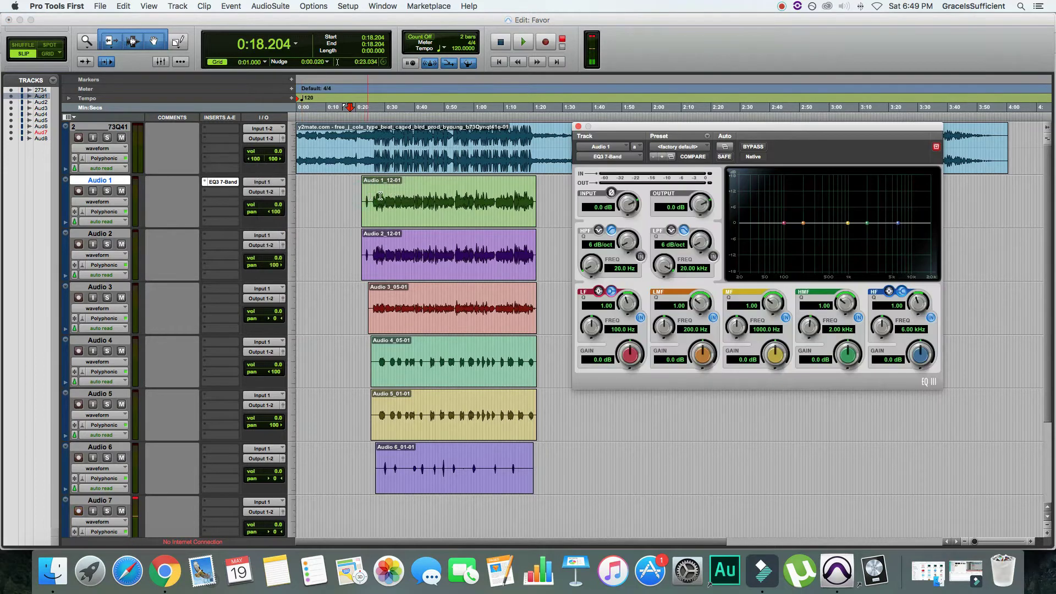
left_click(701, 148)
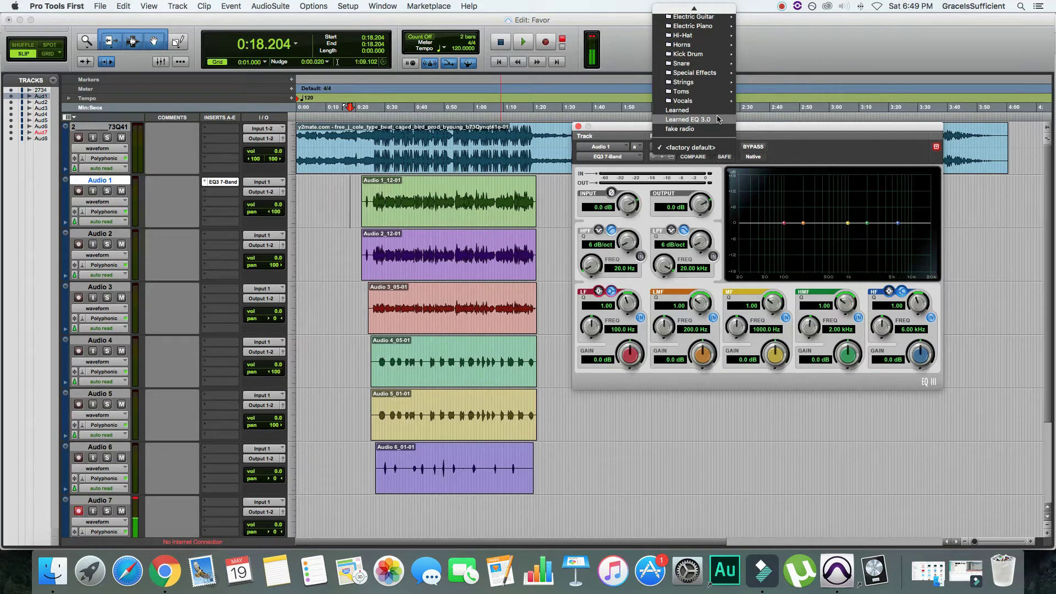
mouse_move(713, 103)
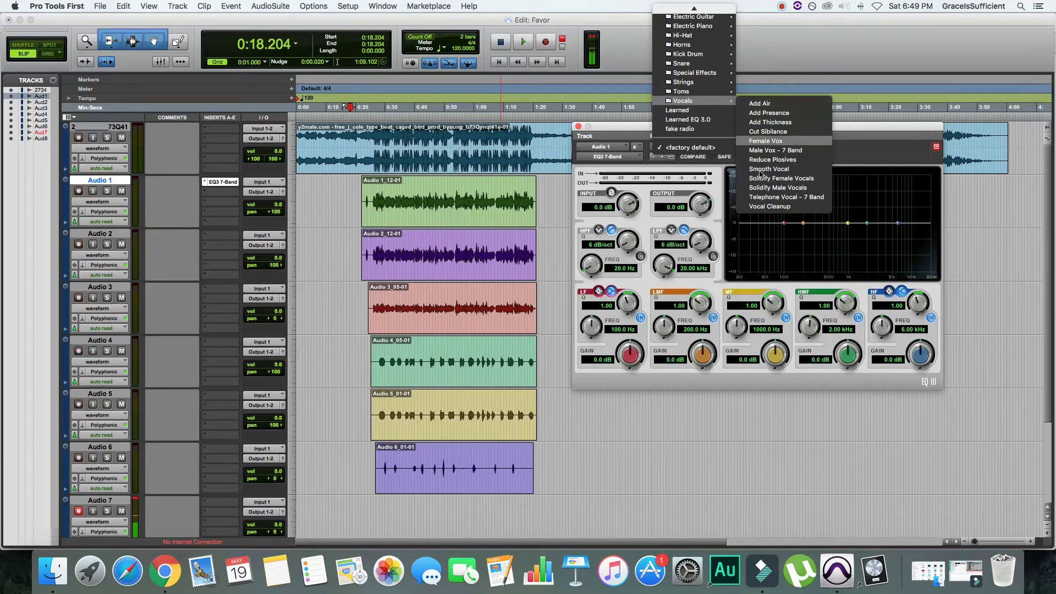
left_click(769, 206)
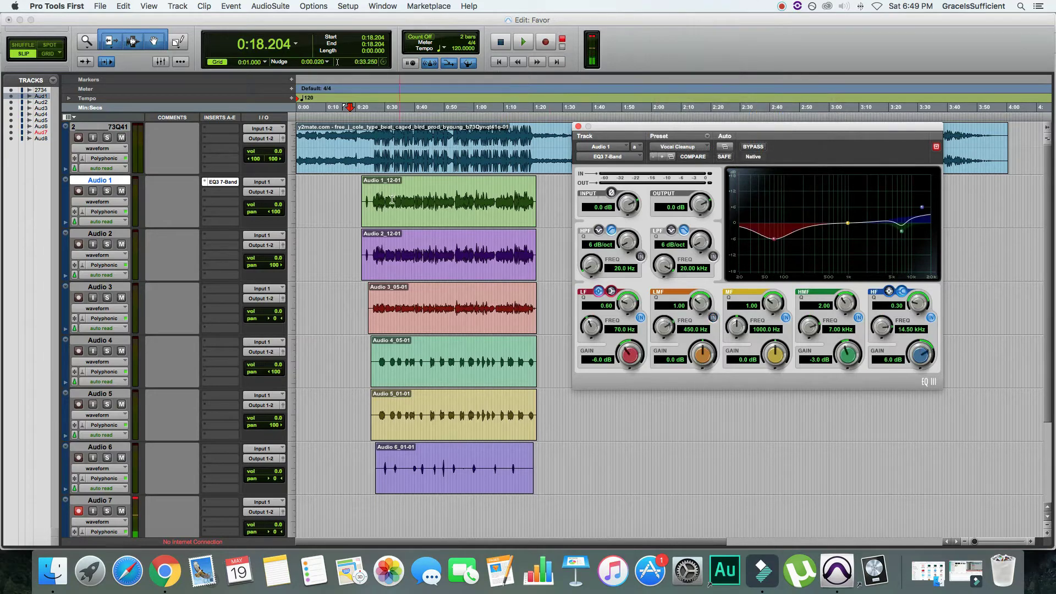
Step: Insert EQ3 7-Band (mono) on the Audio 2 track, load the Vocal Cleanup vocal preset, and close the plug-in window
left_click(223, 239)
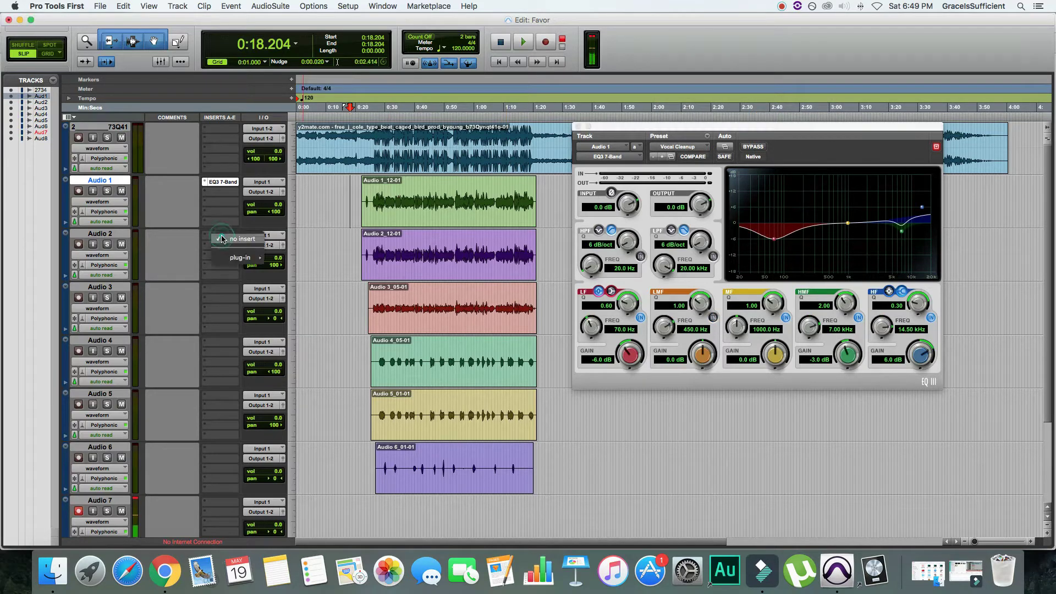
mouse_move(241, 258)
mouse_move(308, 260)
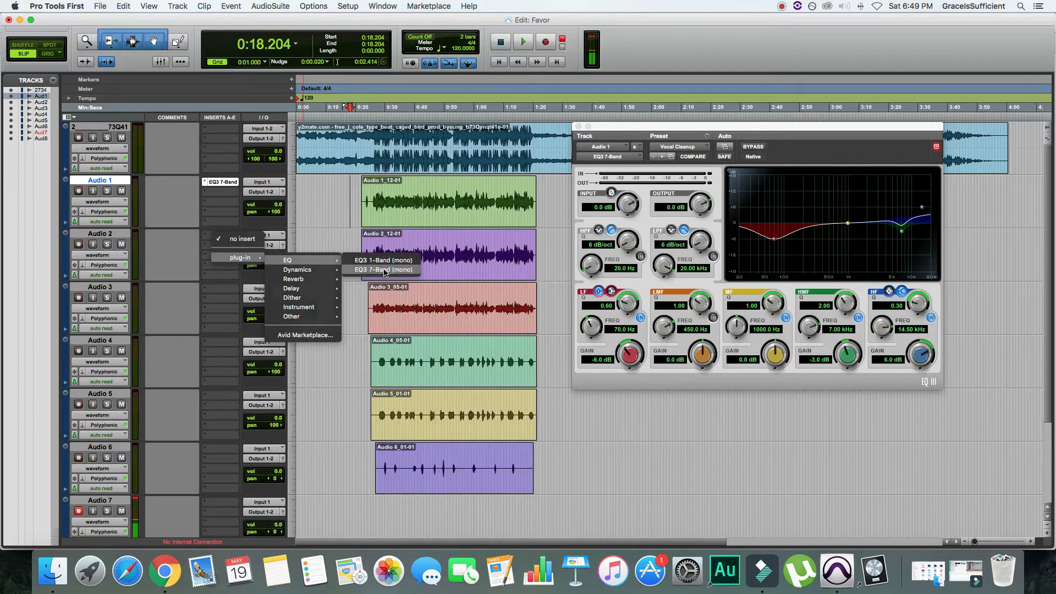
left_click(360, 270)
left_click(697, 147)
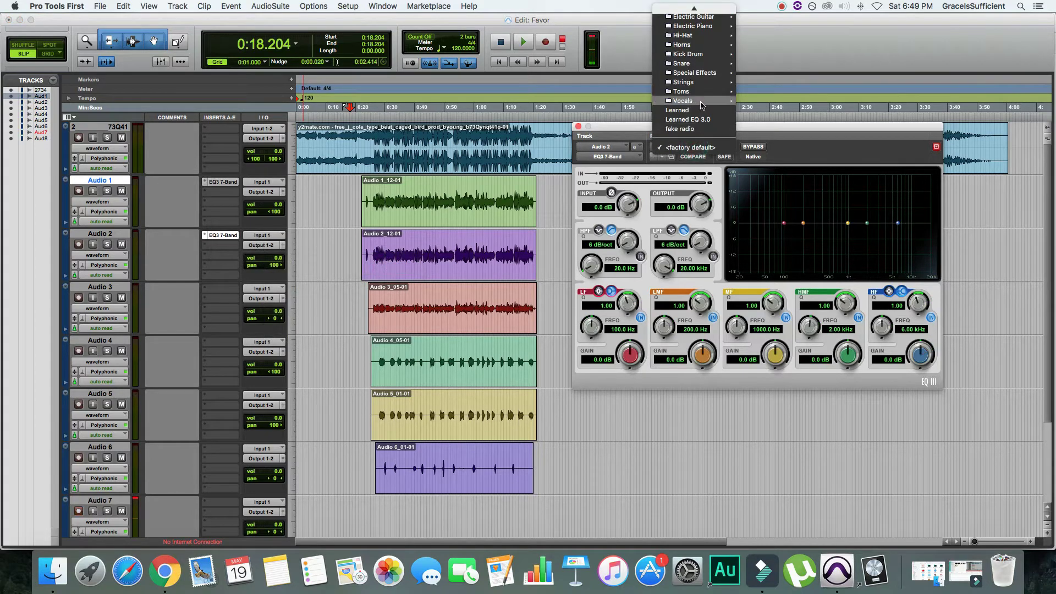
mouse_move(700, 101)
left_click(785, 206)
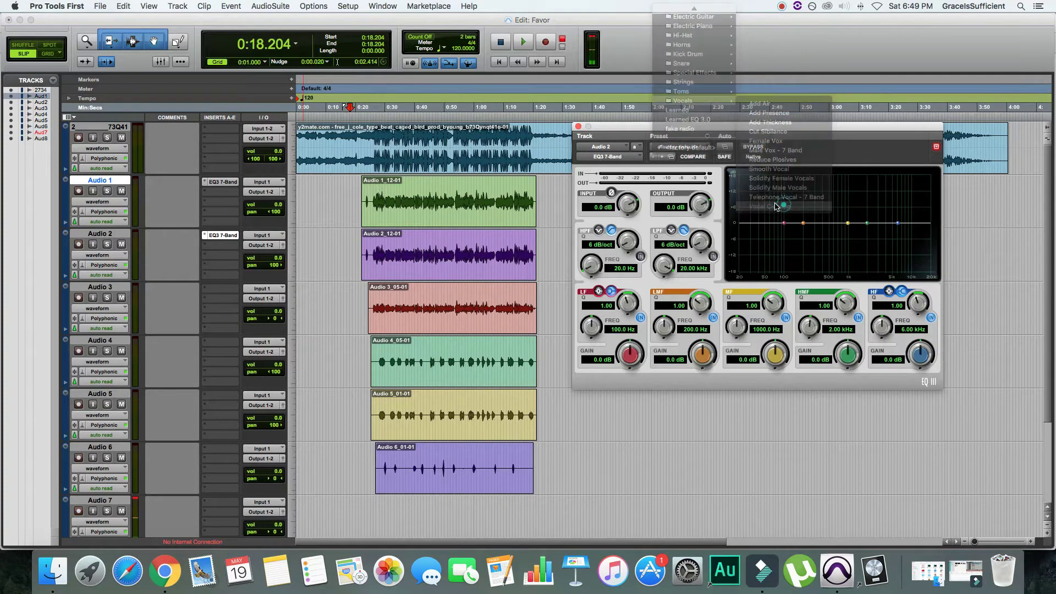
left_click(578, 127)
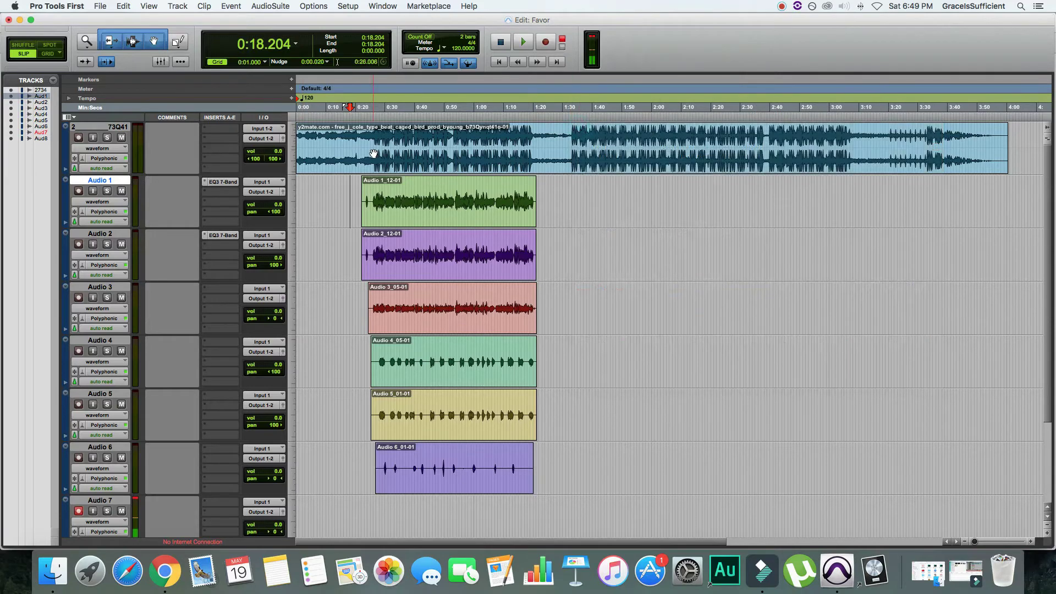
Step: Play the whole session from about 0:24 and stop after a few seconds to hear the EQ'd vocals
left_click(366, 116)
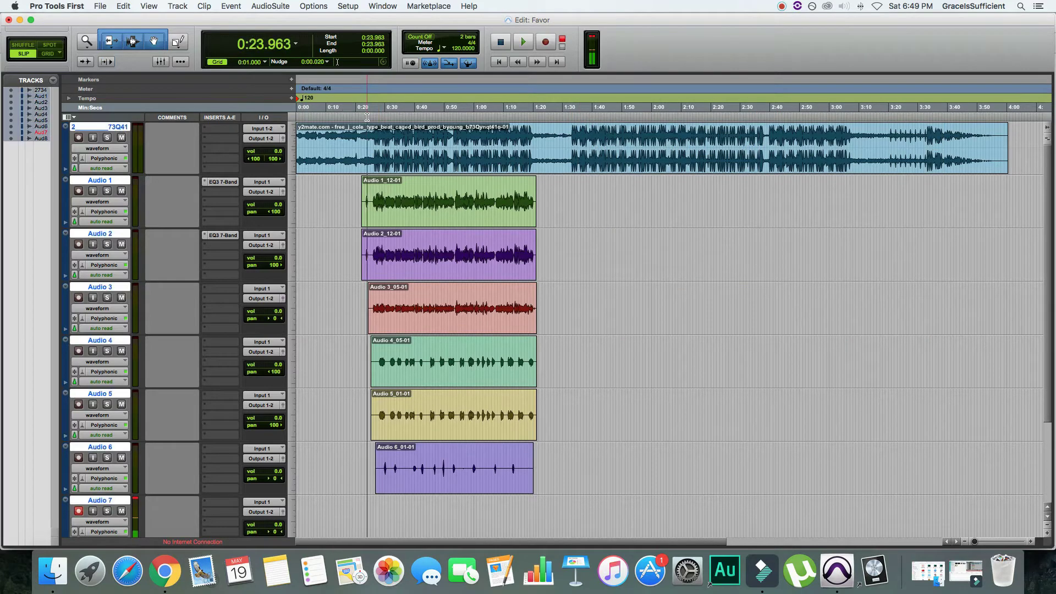
left_click(529, 46)
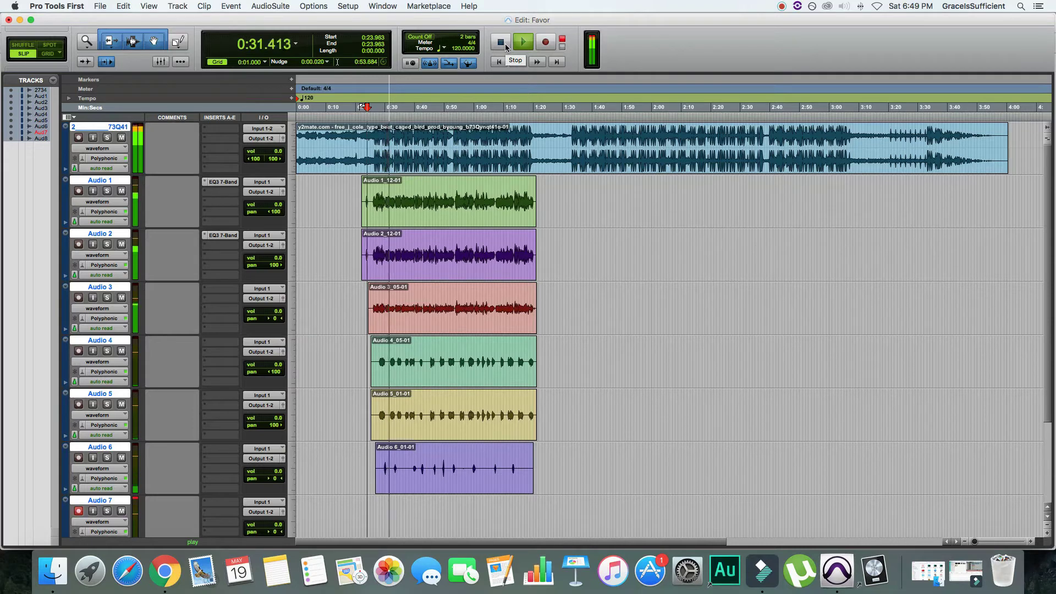
left_click(505, 44)
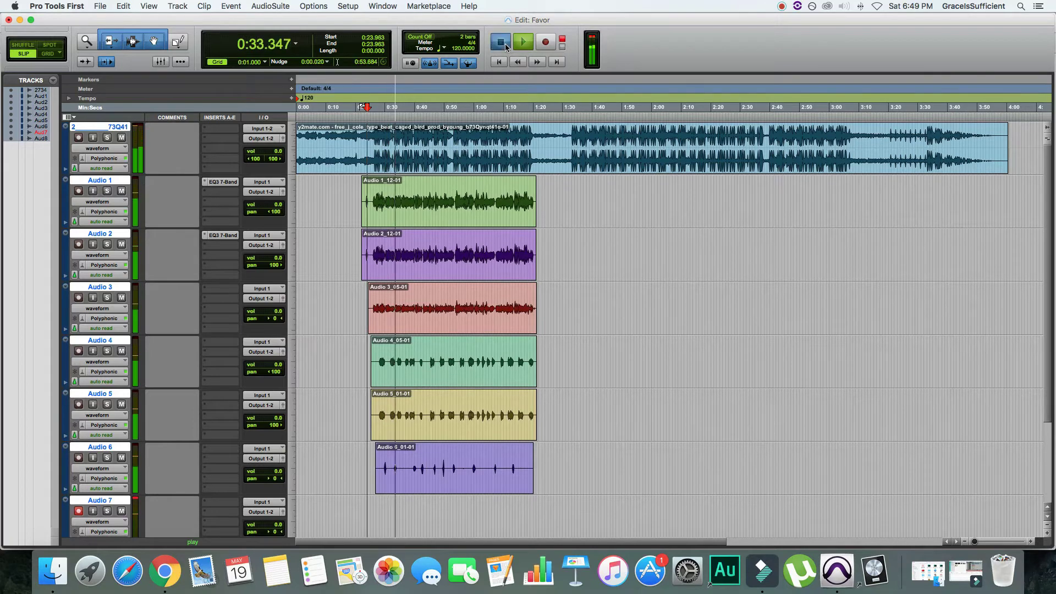
Step: Insert Dyn3 Compressor/Limiter (mono) in the second insert slot of the Audio 1 track and load the Toms Tight preset
left_click(371, 189)
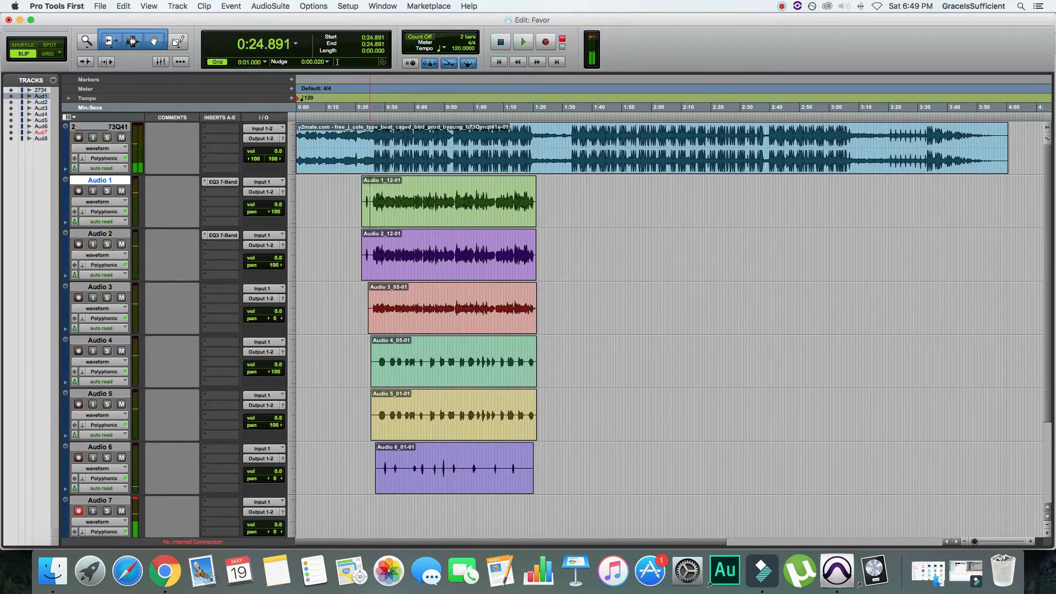
left_click(222, 192)
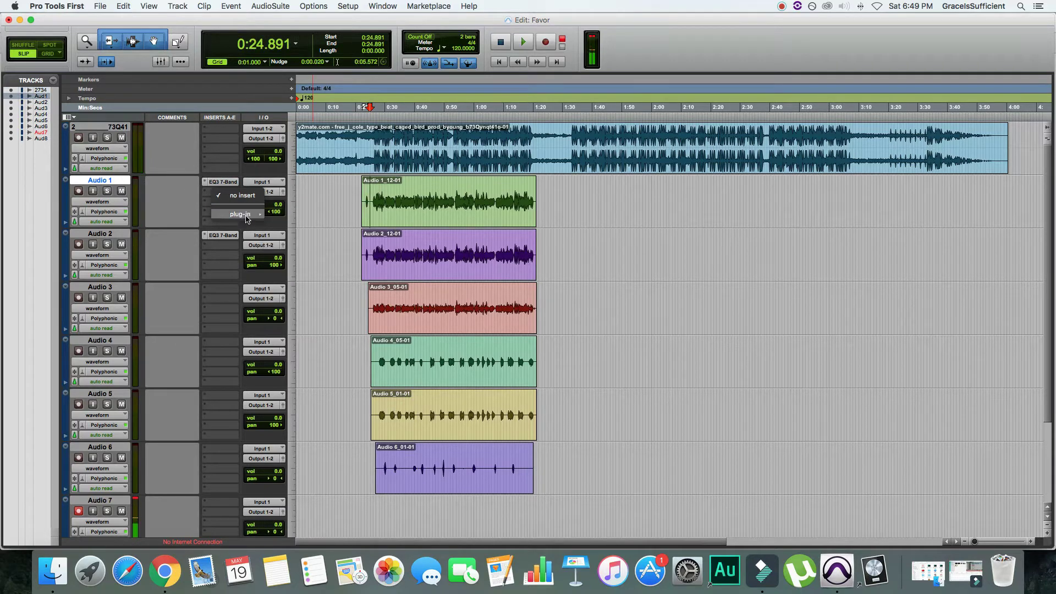
mouse_move(248, 218)
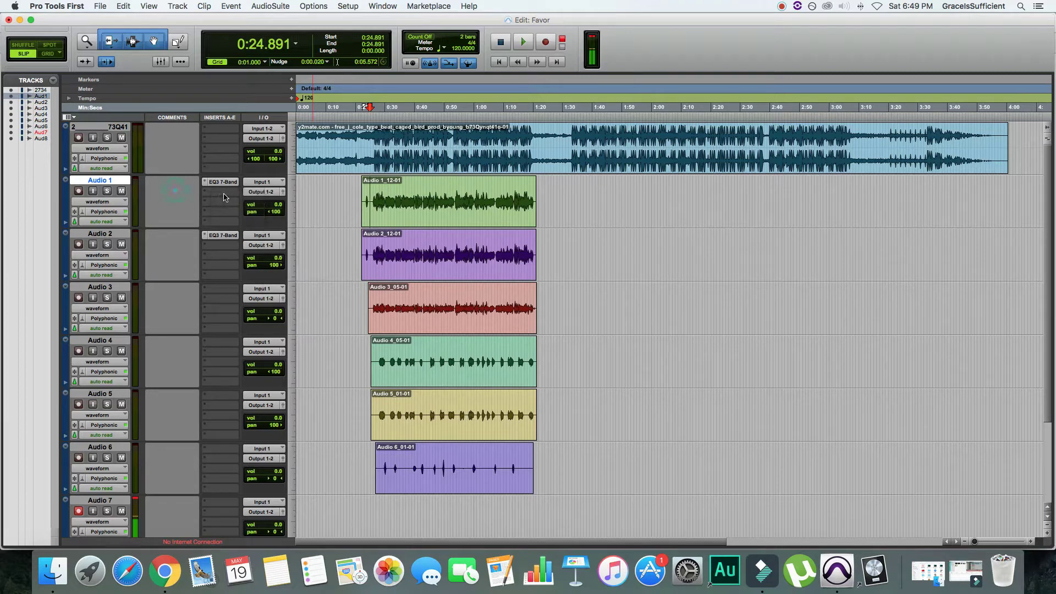
mouse_move(306, 226)
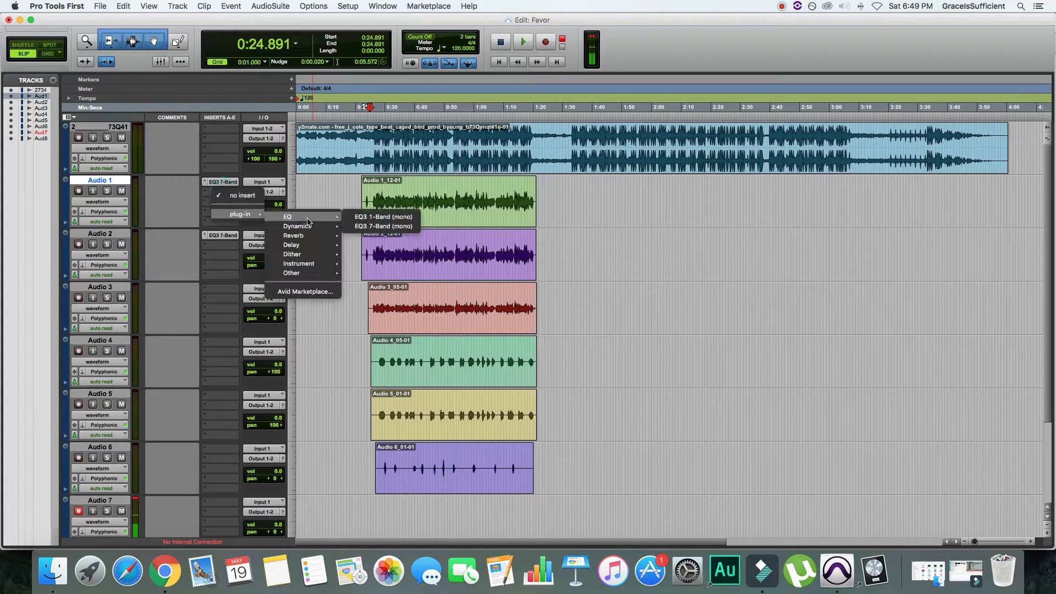
left_click(368, 230)
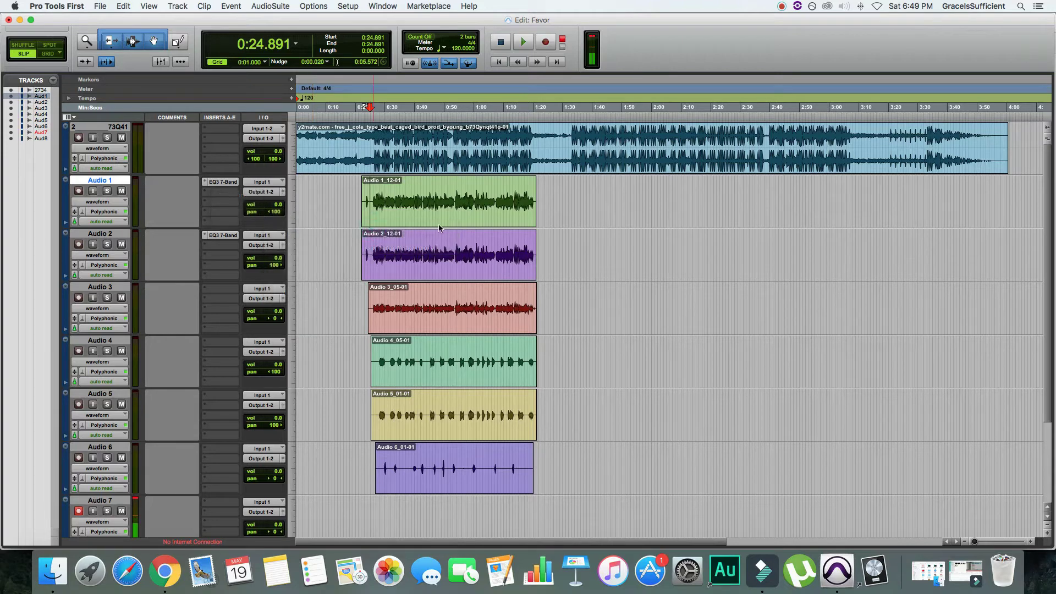
left_click(696, 147)
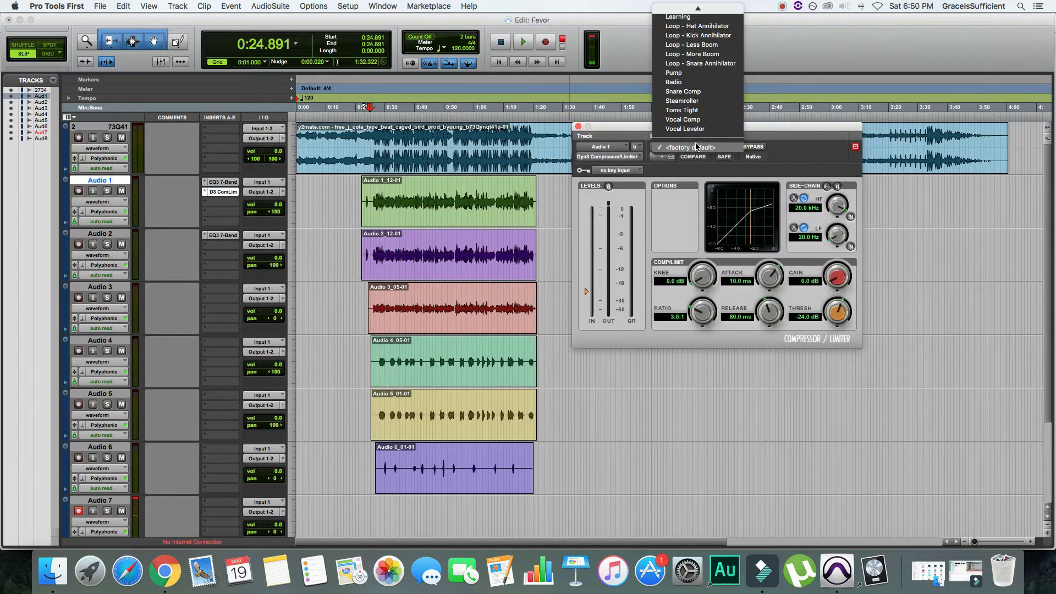
left_click(710, 111)
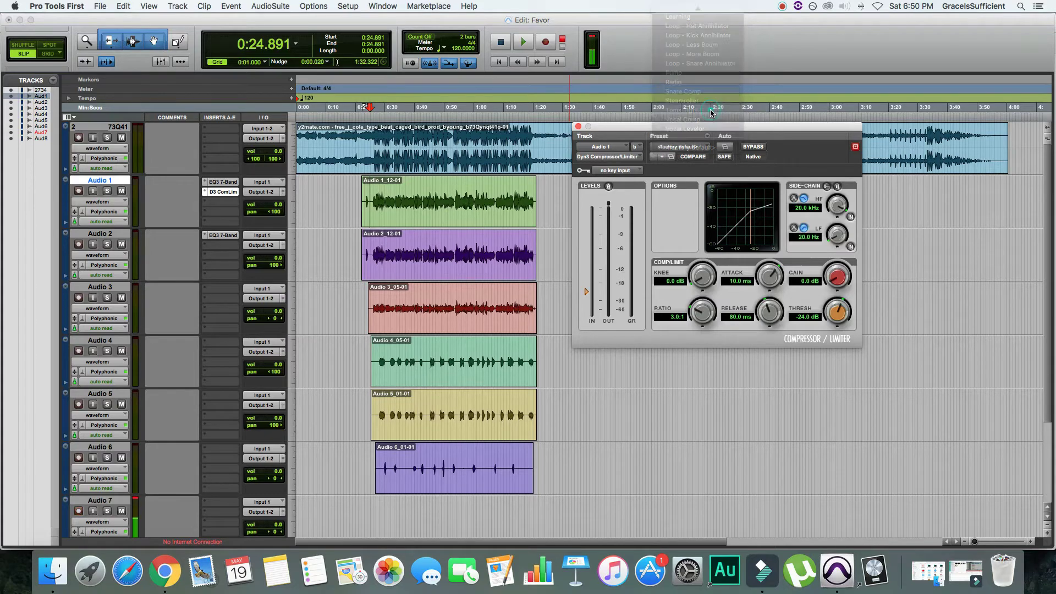
Step: Insert EQ3 7-Band (mono) in the second insert slot of the Audio 2 track and browse its Vocals presets
left_click(225, 247)
left_click(350, 281)
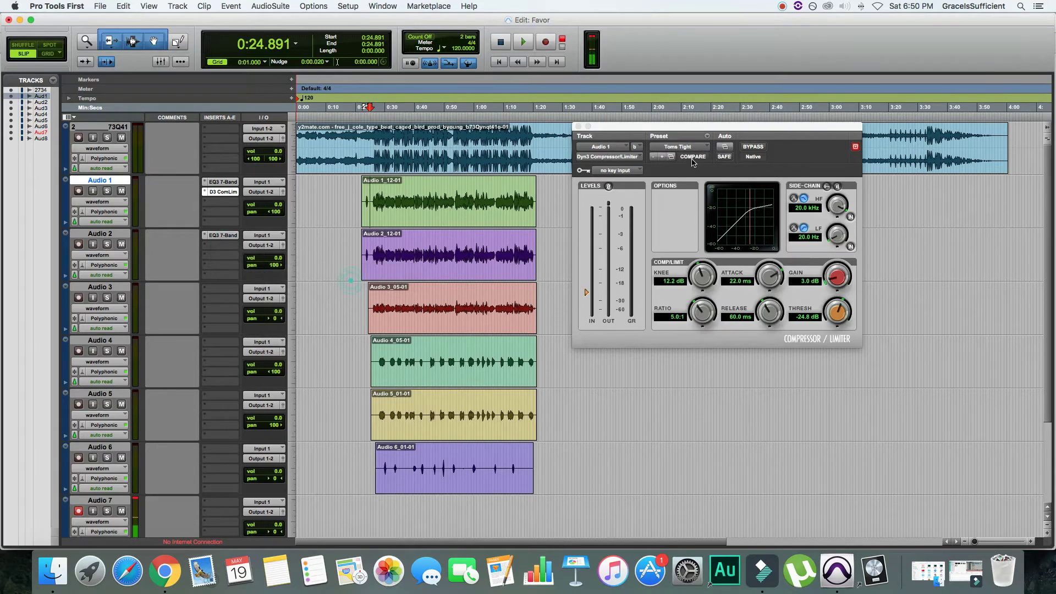
left_click(687, 147)
mouse_move(700, 99)
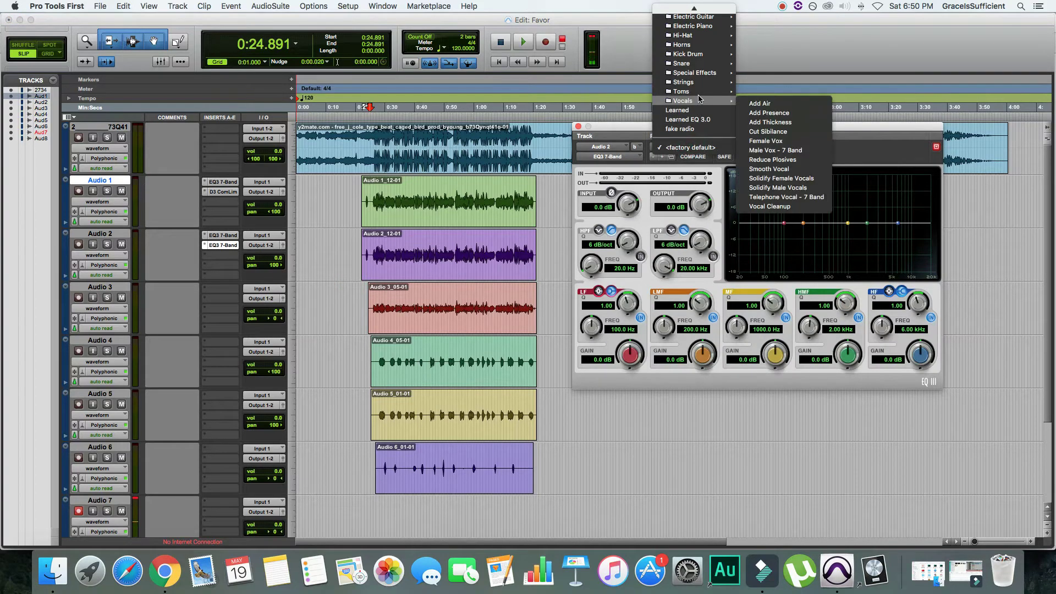
left_click(218, 245)
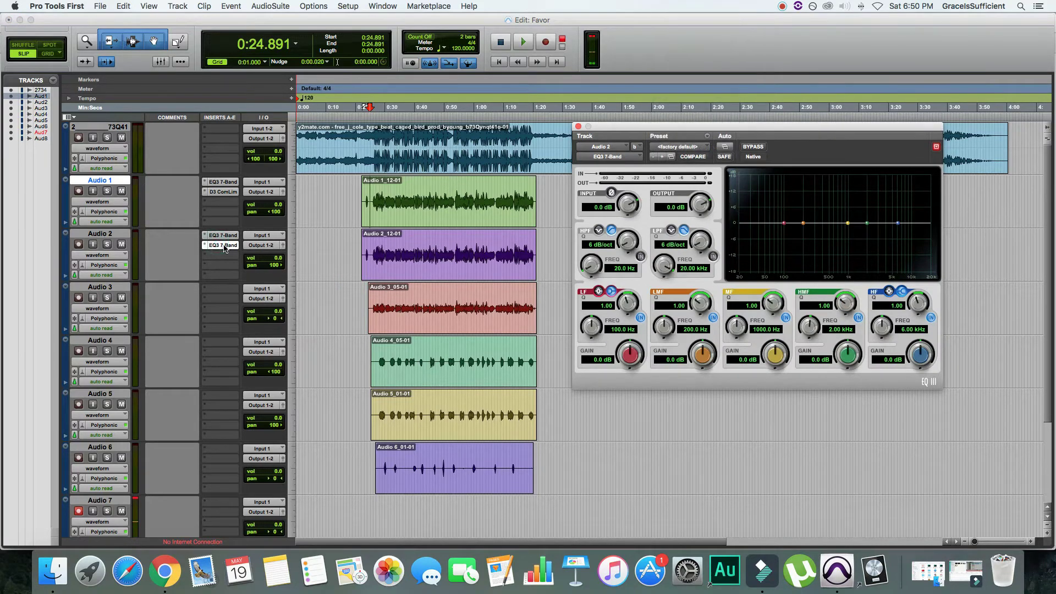
left_click(221, 246)
left_click(223, 246)
Step: Replace the second insert on Audio 2 with Dyn3 Compressor/Limiter (mono), load the Toms Tight preset, and close the plug-in window
left_click(607, 157)
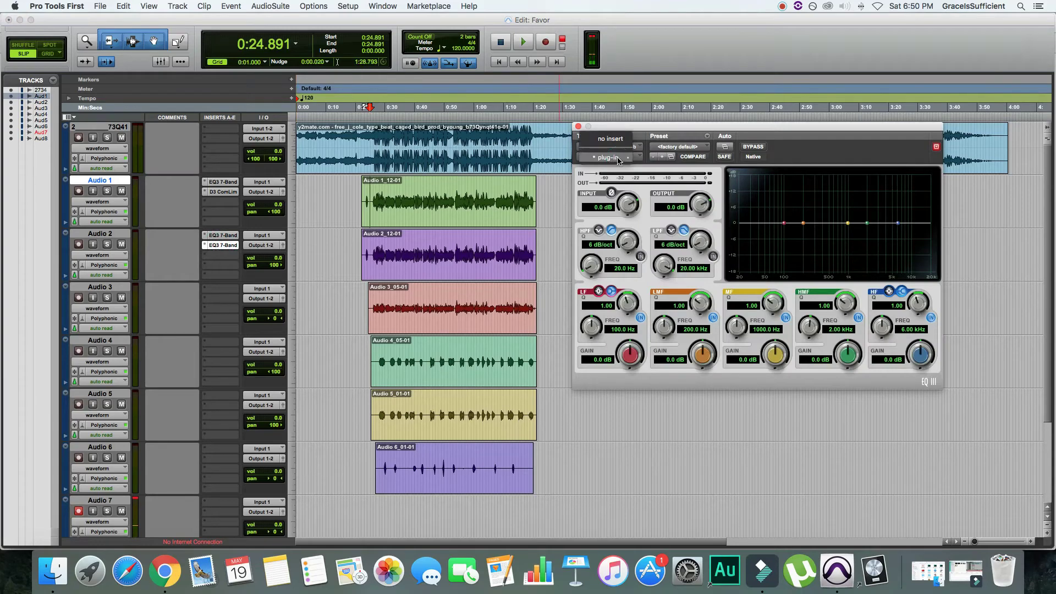
mouse_move(677, 169)
left_click(720, 175)
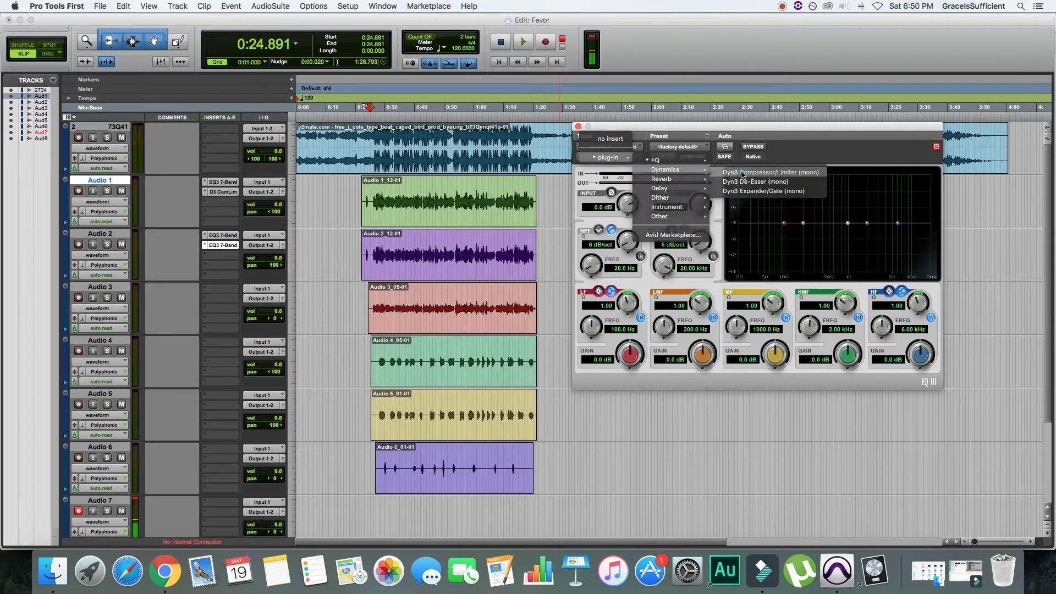
left_click(688, 147)
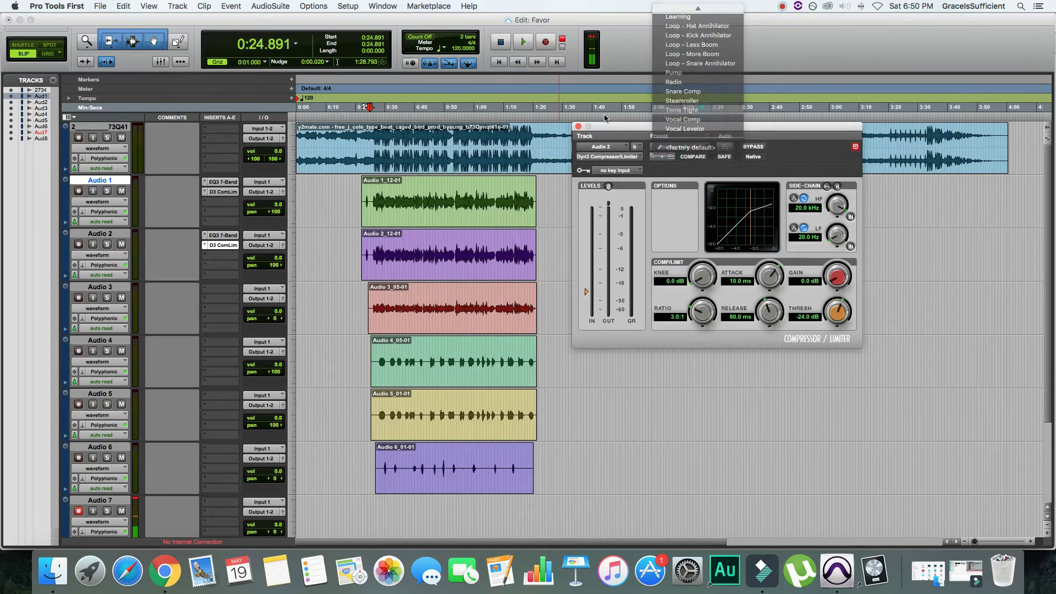
left_click(682, 110)
left_click(578, 126)
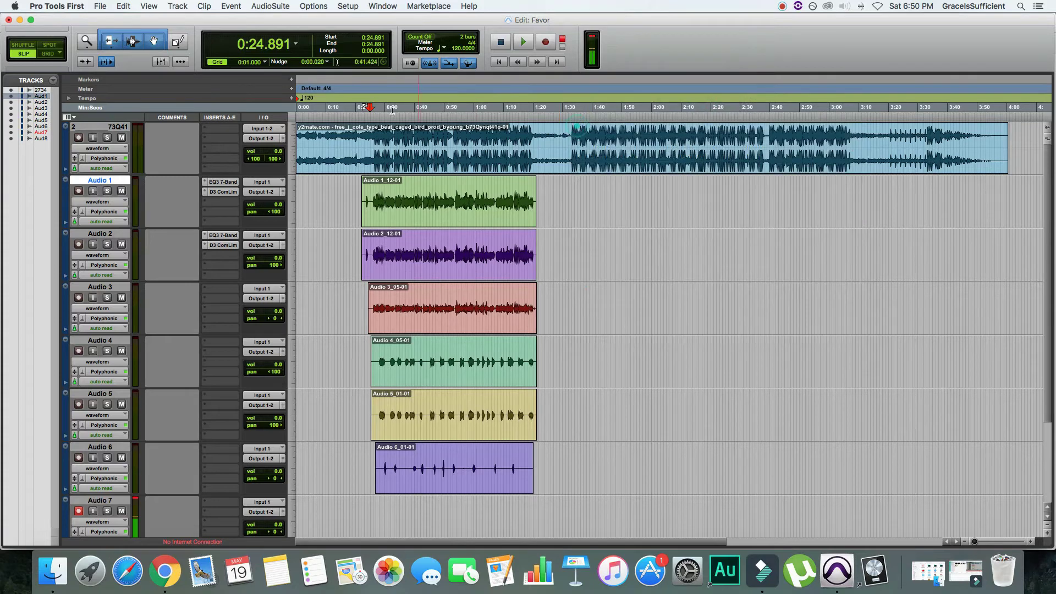
Step: Play the mix from the current position for a few seconds to hear the compressed vocals, and stop playback
left_click(525, 40)
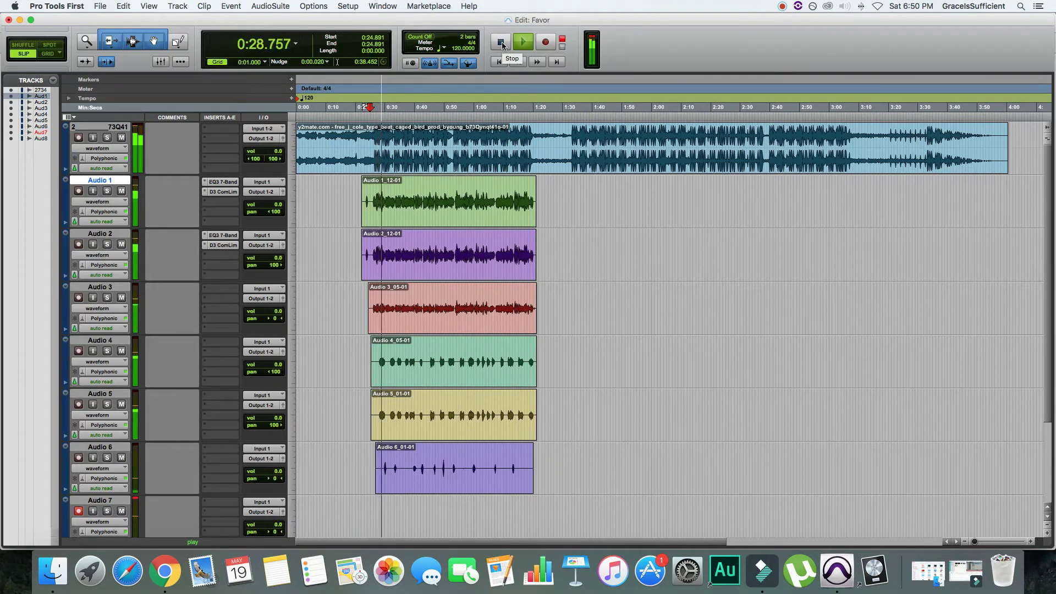
left_click(501, 42)
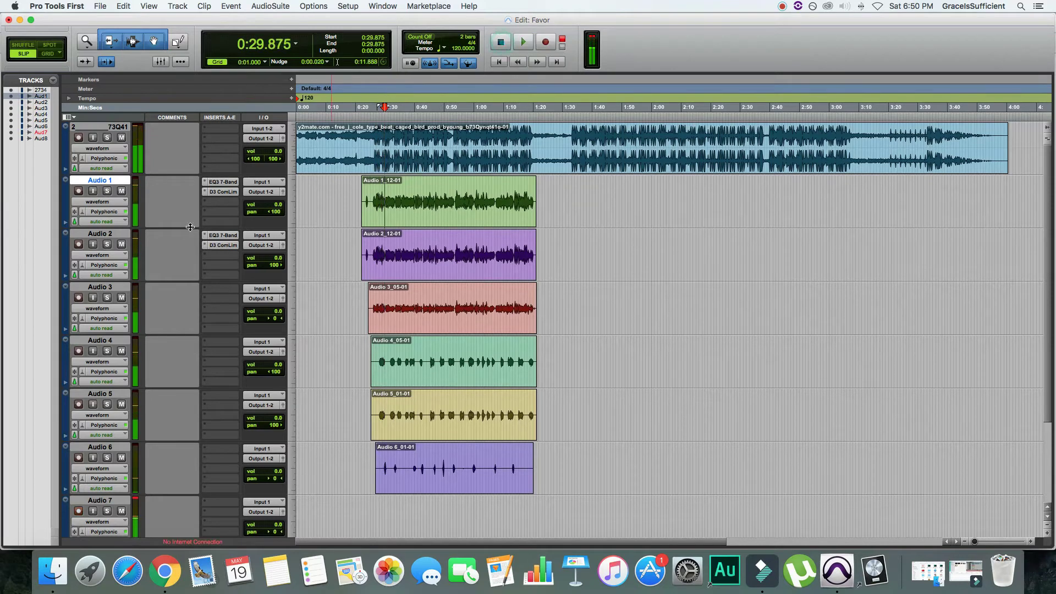
Step: Insert Dyn3 De-Esser (mono) in the third insert slot of the Audio 1 track and load the Male De-Ess HF preset
left_click(223, 205)
mouse_move(245, 224)
mouse_move(317, 241)
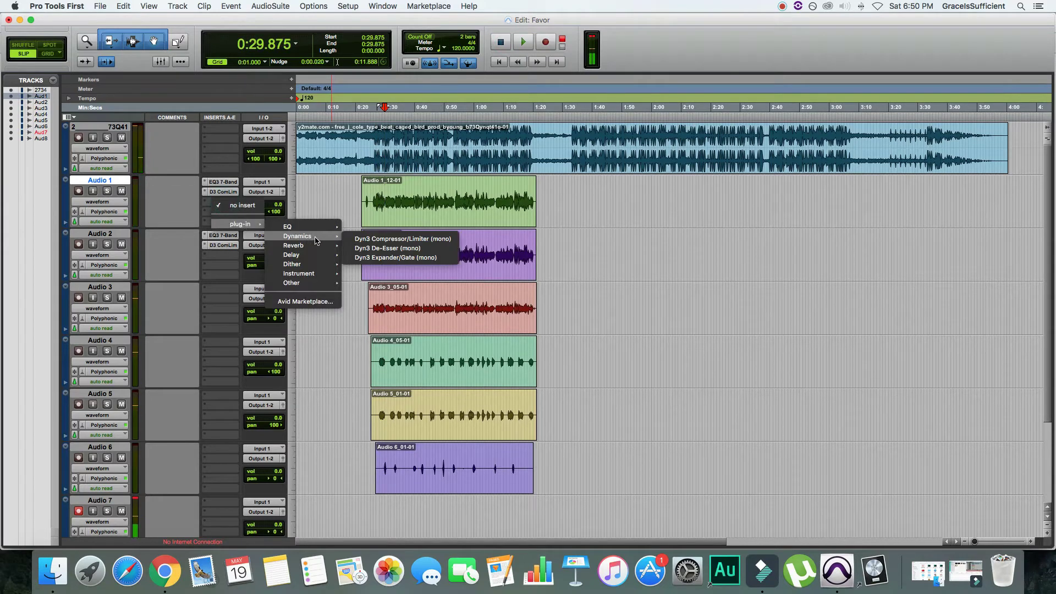
left_click(385, 248)
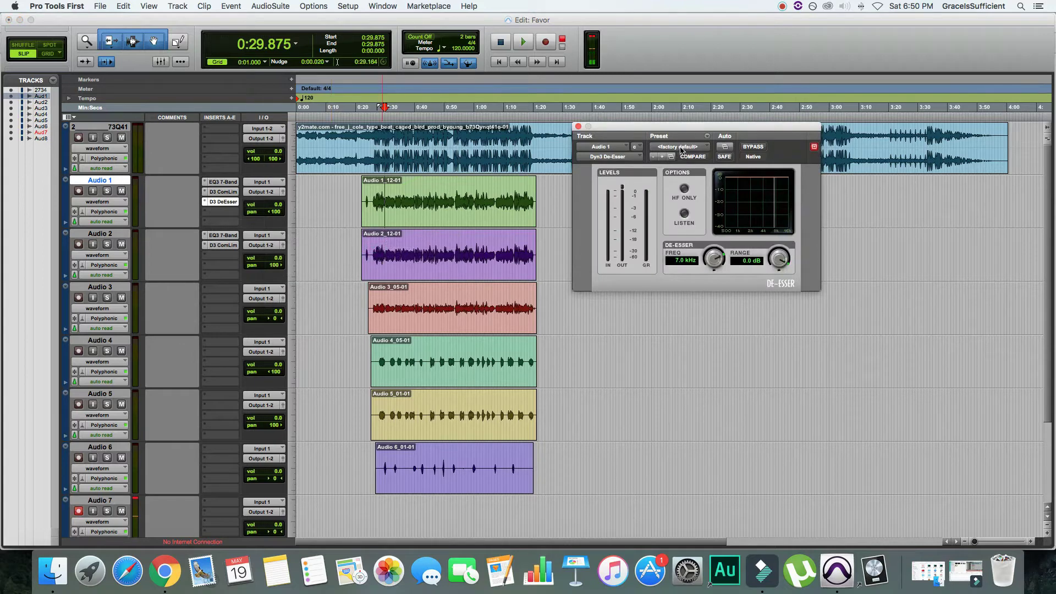
left_click(680, 149)
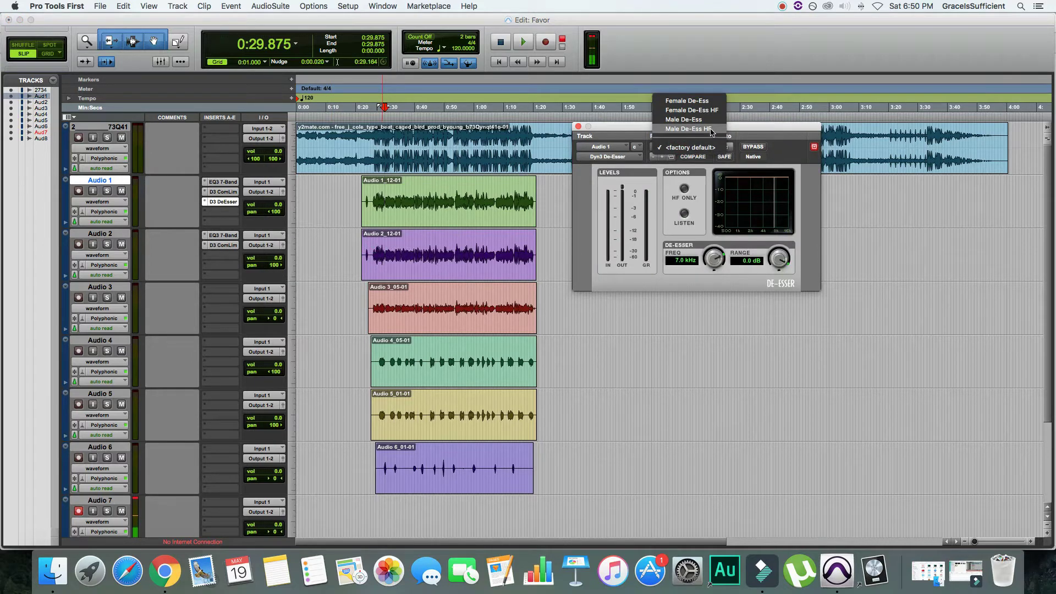
left_click(688, 128)
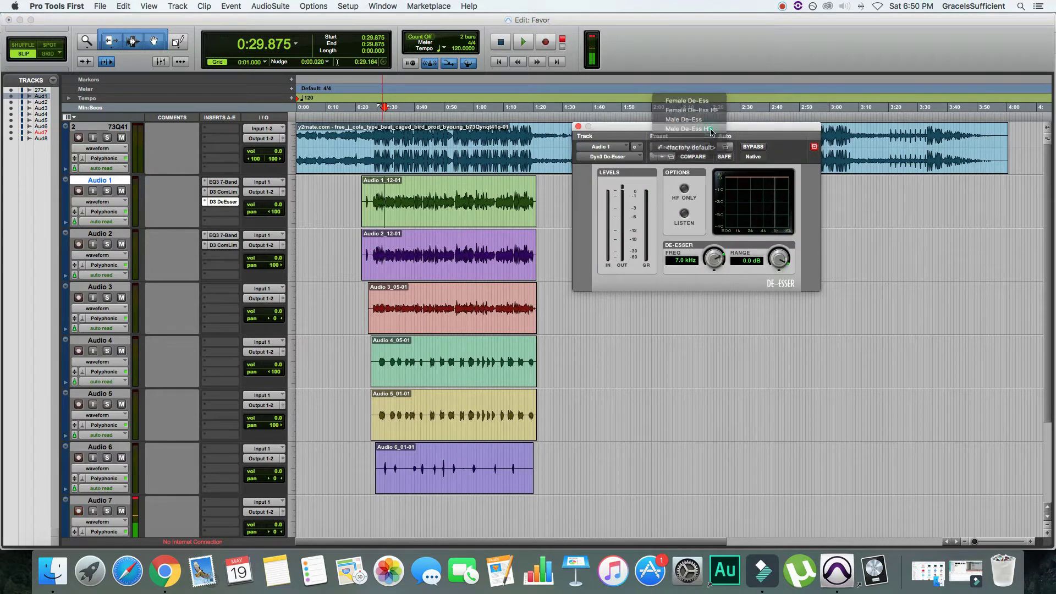
Step: Insert Dyn3 De-Esser (mono) in the third insert slot of the Audio 2 track and load the Male De-Ess HF preset
left_click(223, 263)
mouse_move(241, 277)
mouse_move(297, 289)
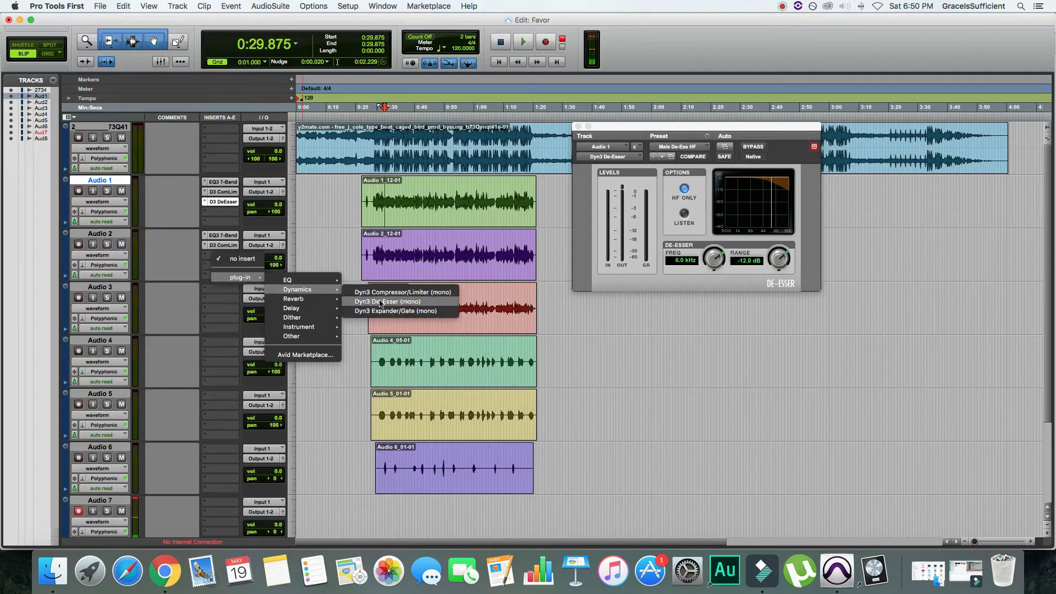
left_click(381, 302)
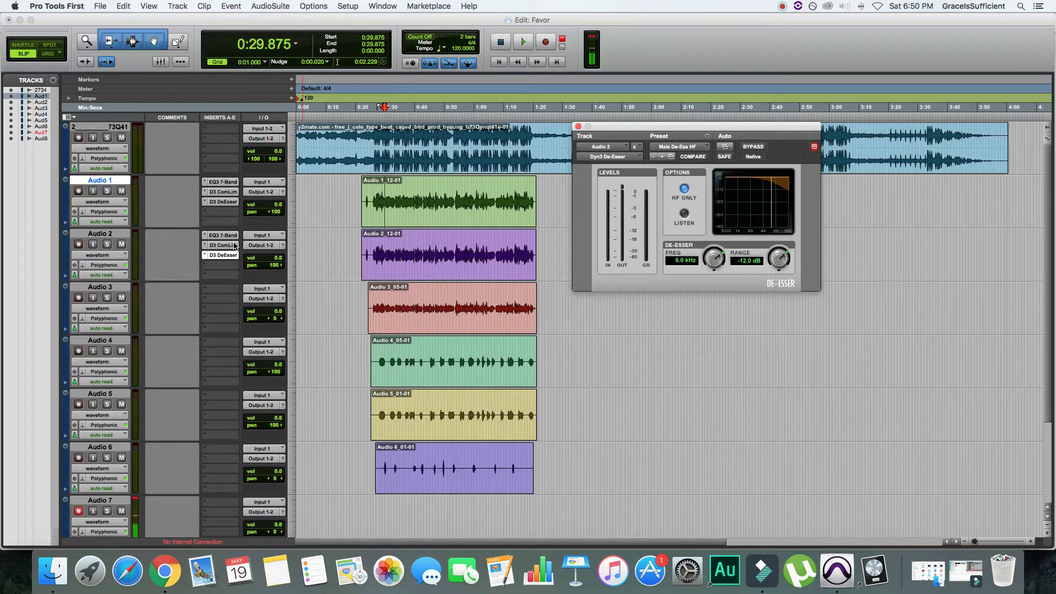
Step: Insert Dyn3 Expander/Gate (mono) in the fourth insert slot of the Audio 1 track and load the Vocal Expander preset
left_click(231, 213)
mouse_move(248, 234)
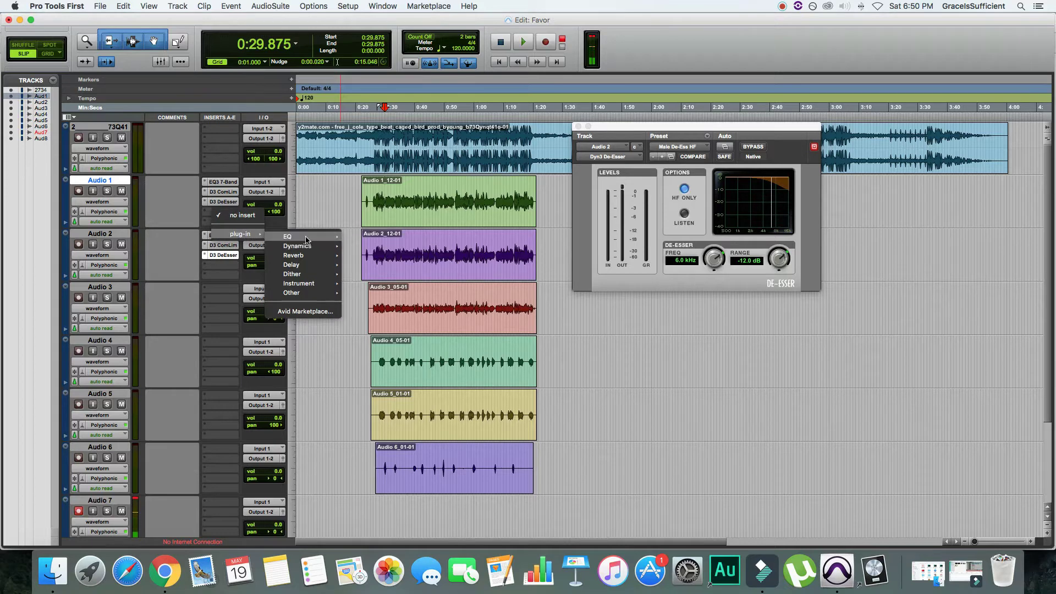
mouse_move(306, 240)
left_click(379, 264)
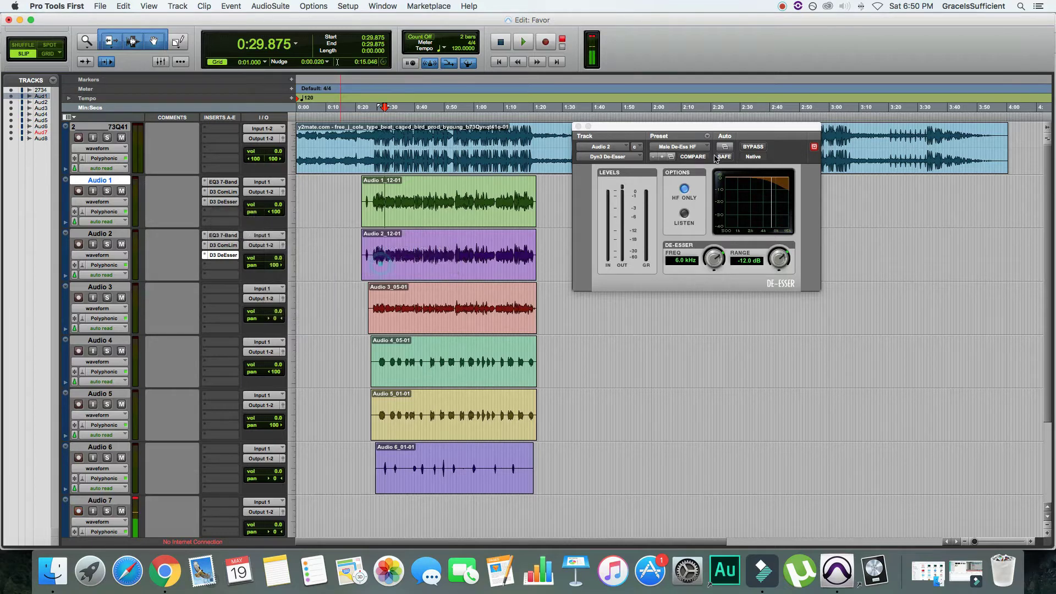
left_click(690, 147)
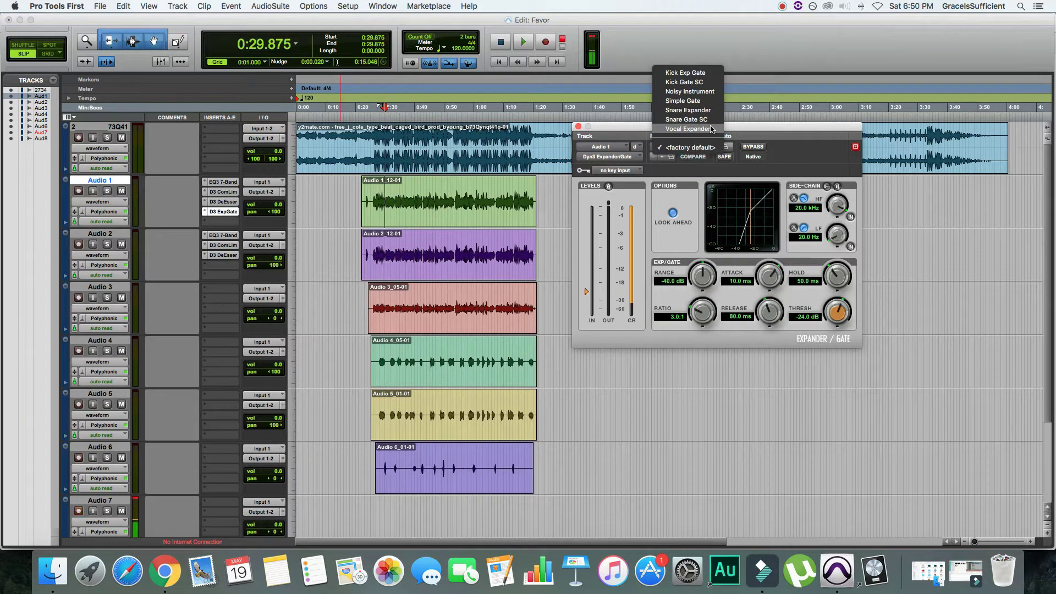
left_click(711, 128)
Step: Insert Dyn3 Expander/Gate (mono) in Audio 2's fourth insert slot, load the Vocal Expander preset, and close the plug-in window
left_click(223, 266)
mouse_move(253, 290)
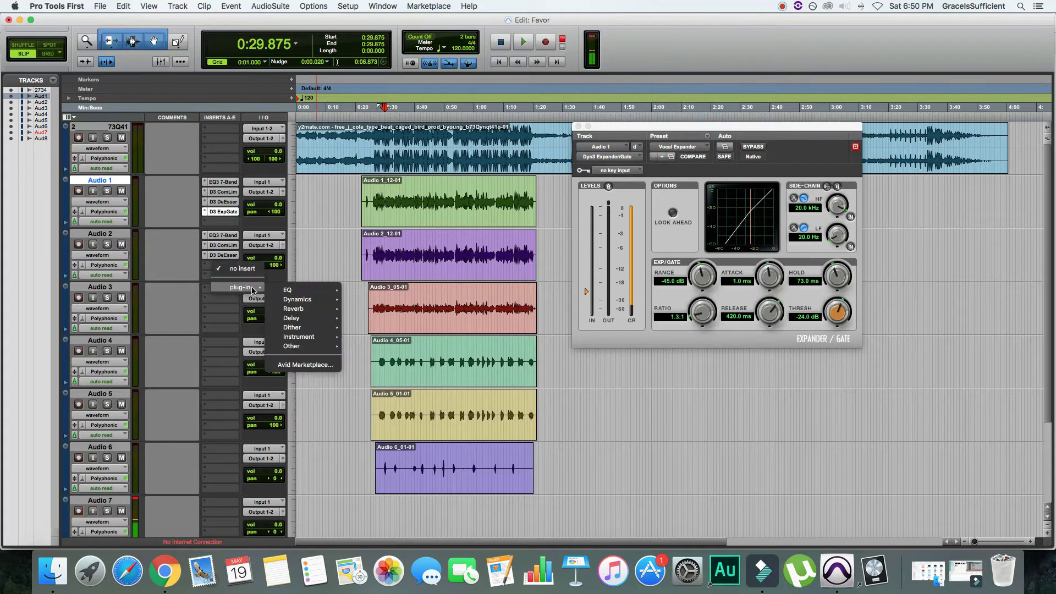
mouse_move(302, 301)
left_click(404, 322)
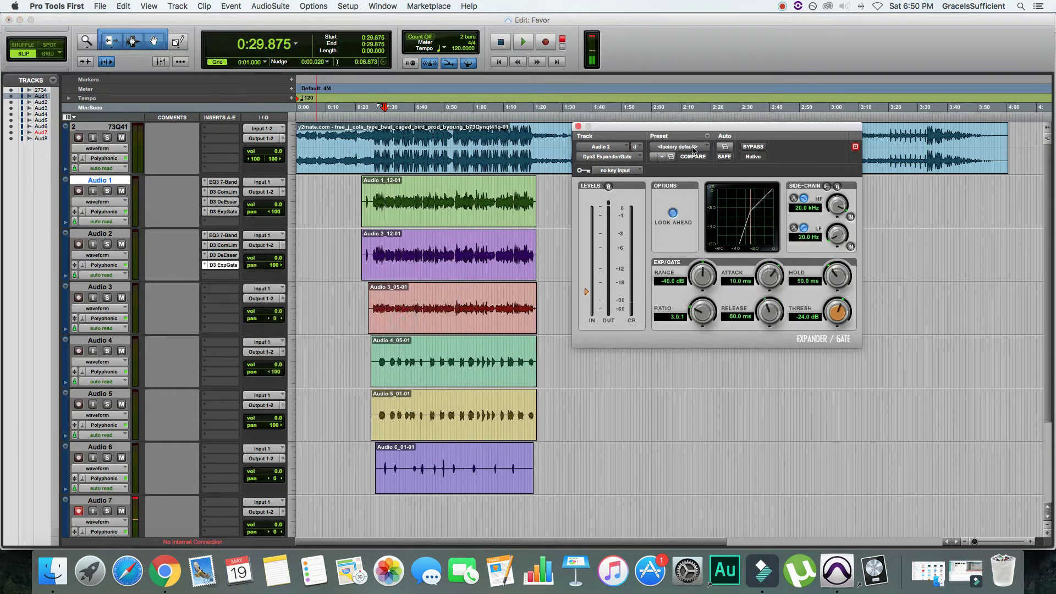
left_click(693, 148)
left_click(711, 129)
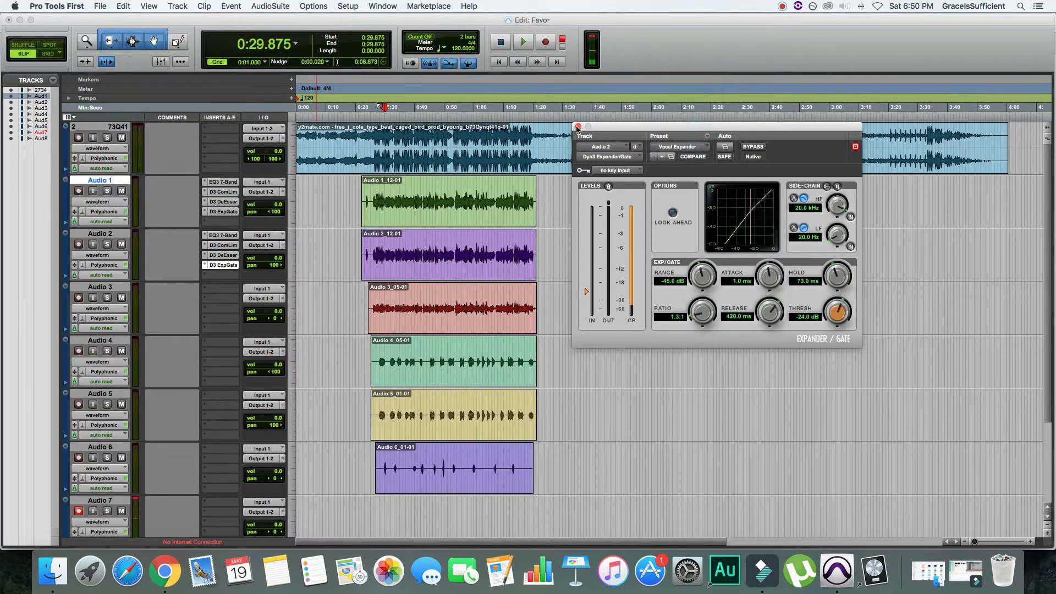
left_click(578, 126)
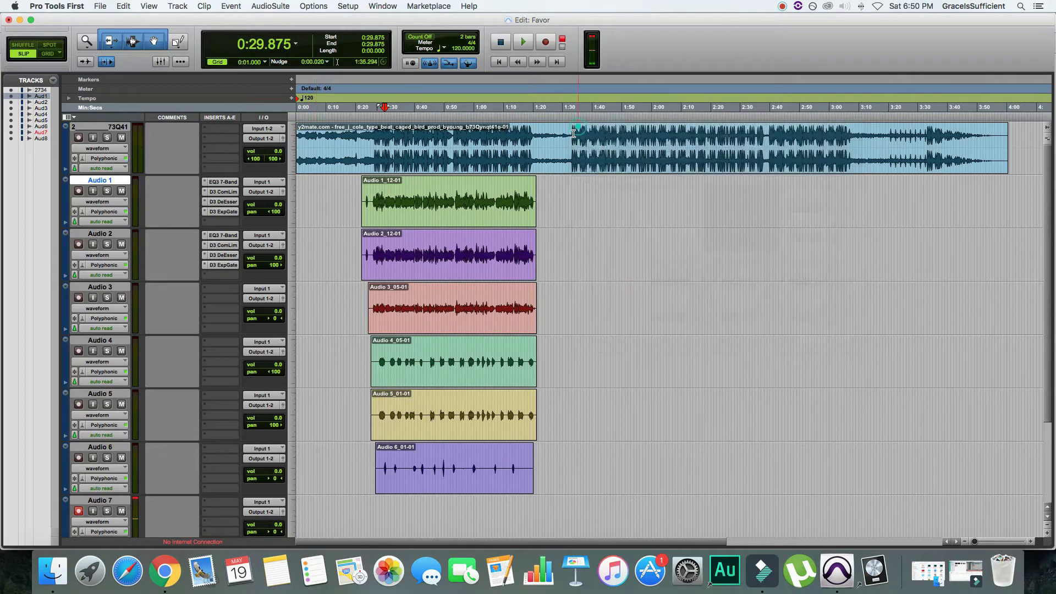
Step: Open the EQ3 7-Band insert on the Audio 1 track to review its settings, and close its window
left_click(224, 182)
left_click(578, 126)
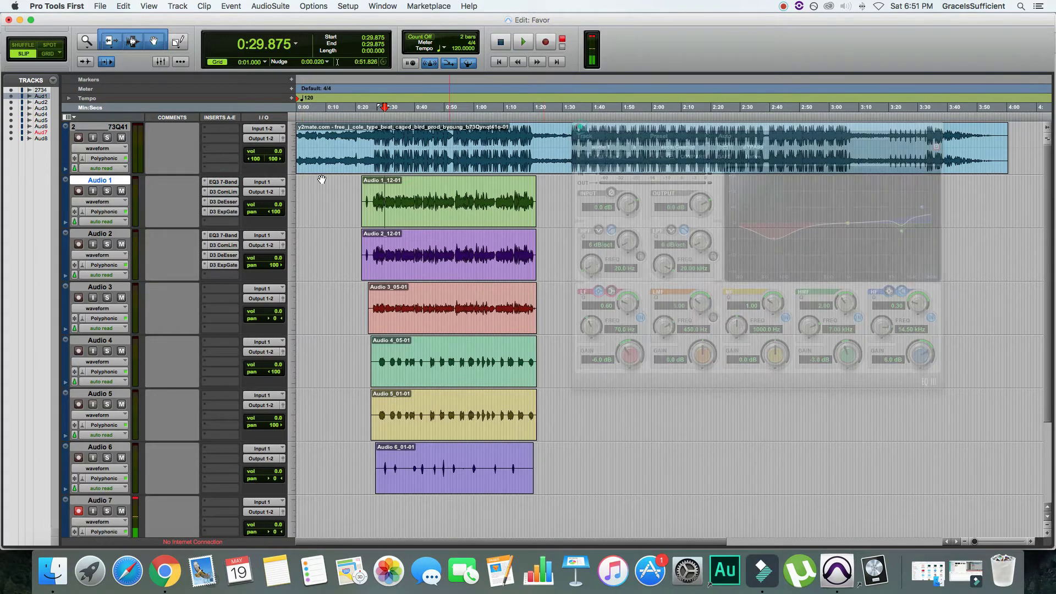
left_click(224, 223)
mouse_move(242, 244)
mouse_move(316, 259)
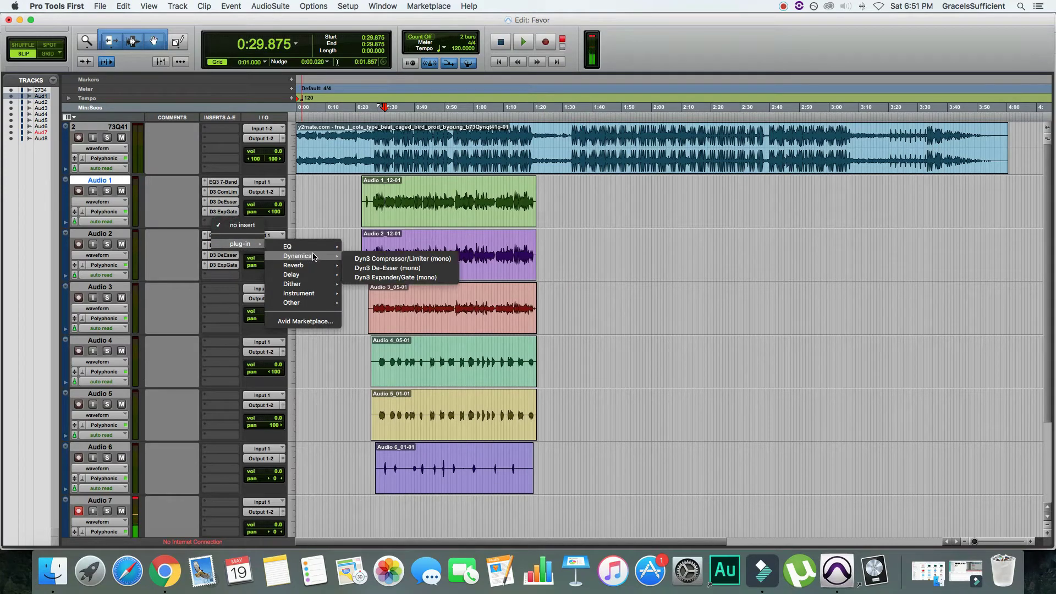
left_click(302, 206)
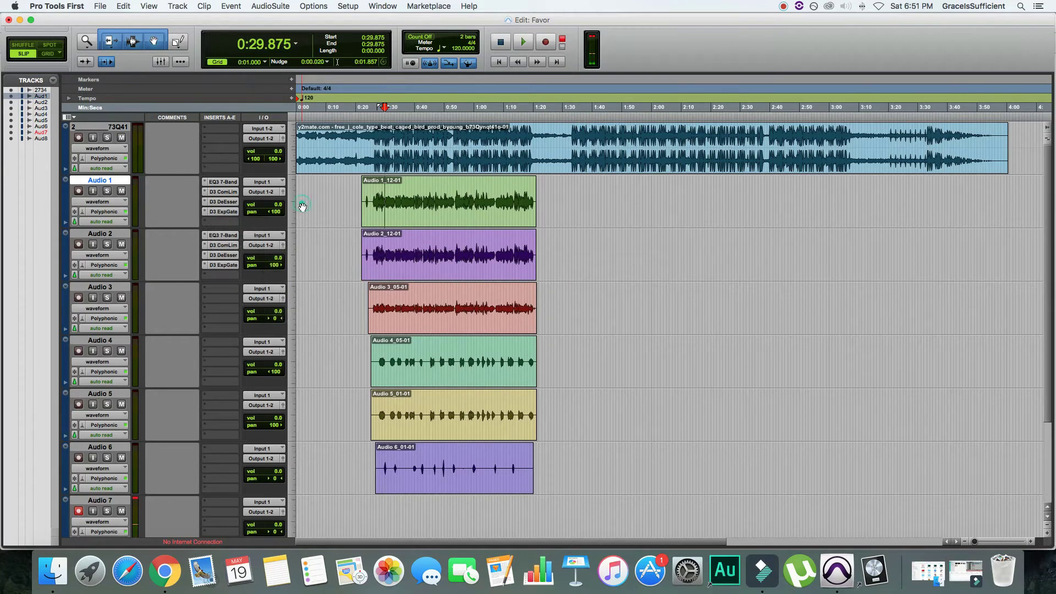
Step: Play the full mix from about 0:25, stop at about 0:30, and return the playback position to about 0:24
left_click(371, 116)
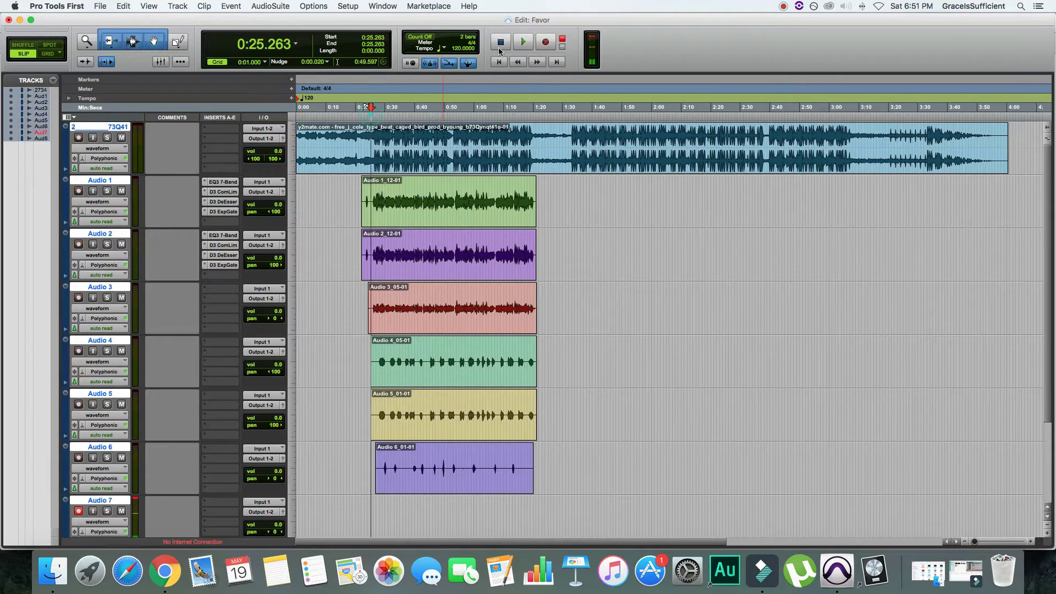
key("space")
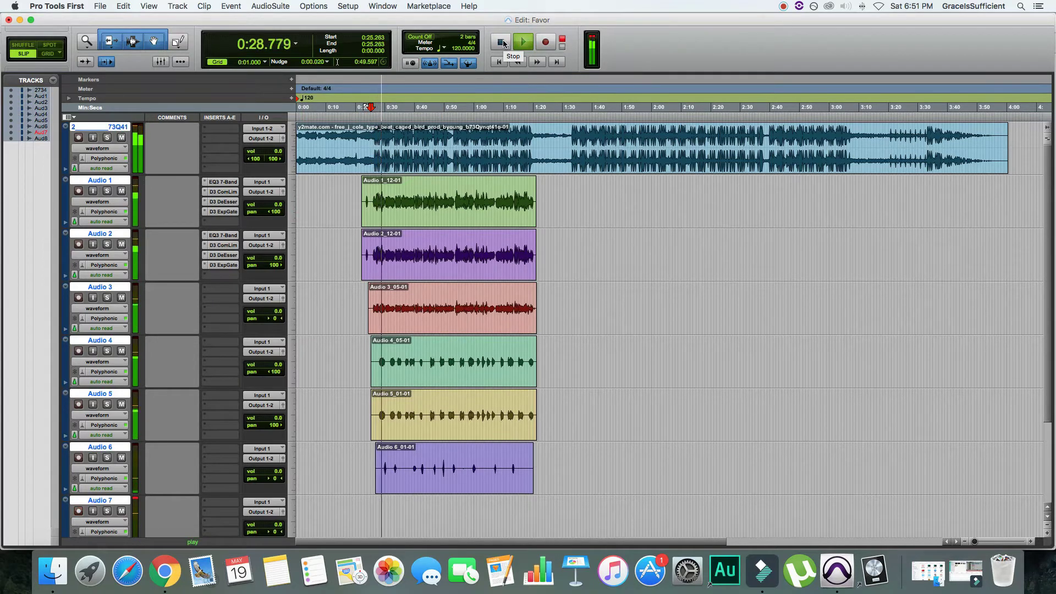
left_click(504, 42)
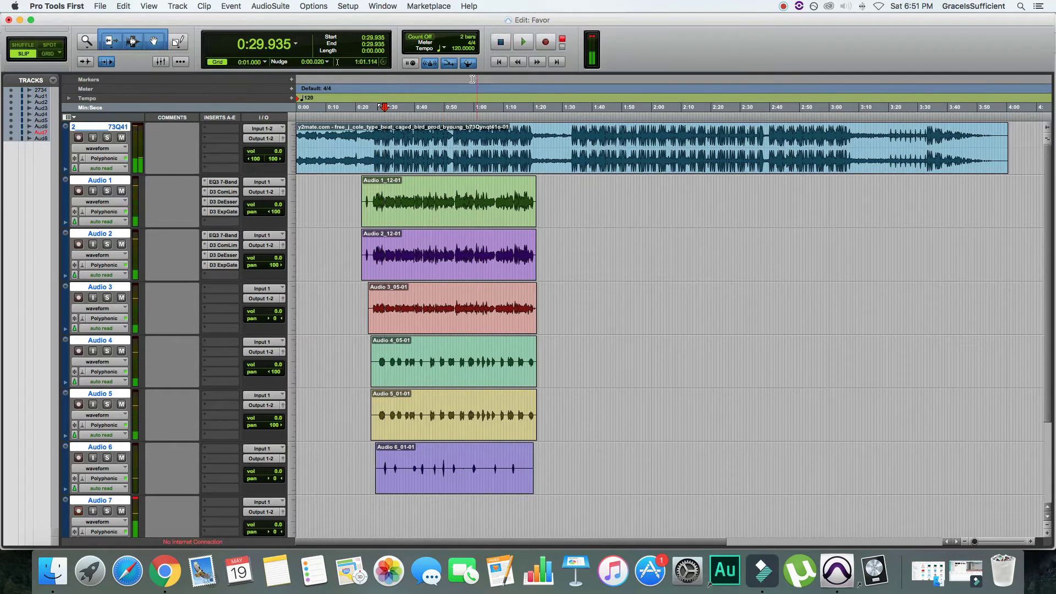
left_click(368, 114)
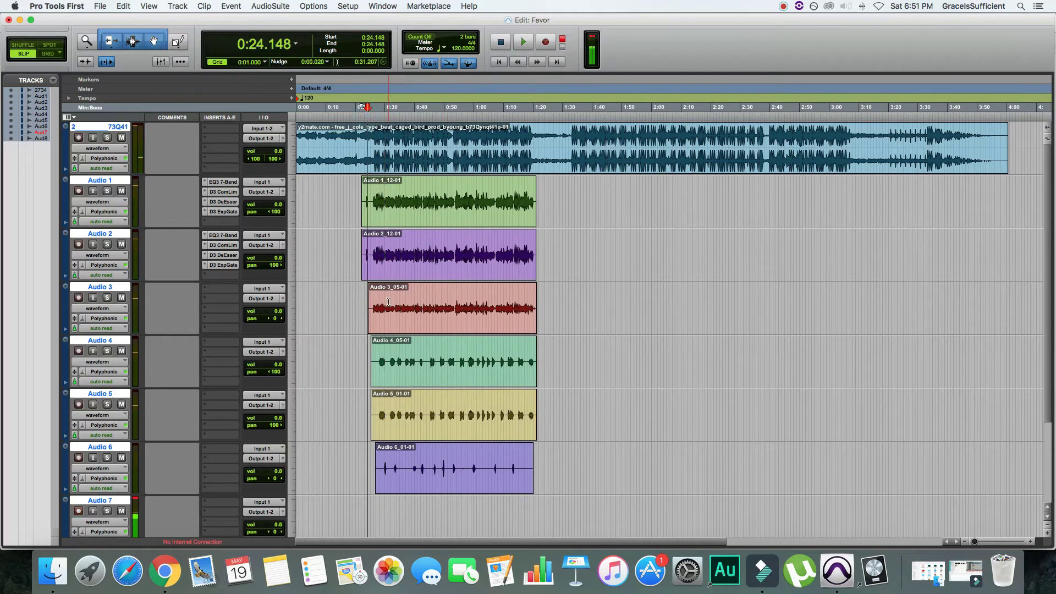
Step: Insert EQ3 7-Band (mono) in the first insert slot of the Audio 3 track and load the Add Presence vocal preset
left_click(232, 292)
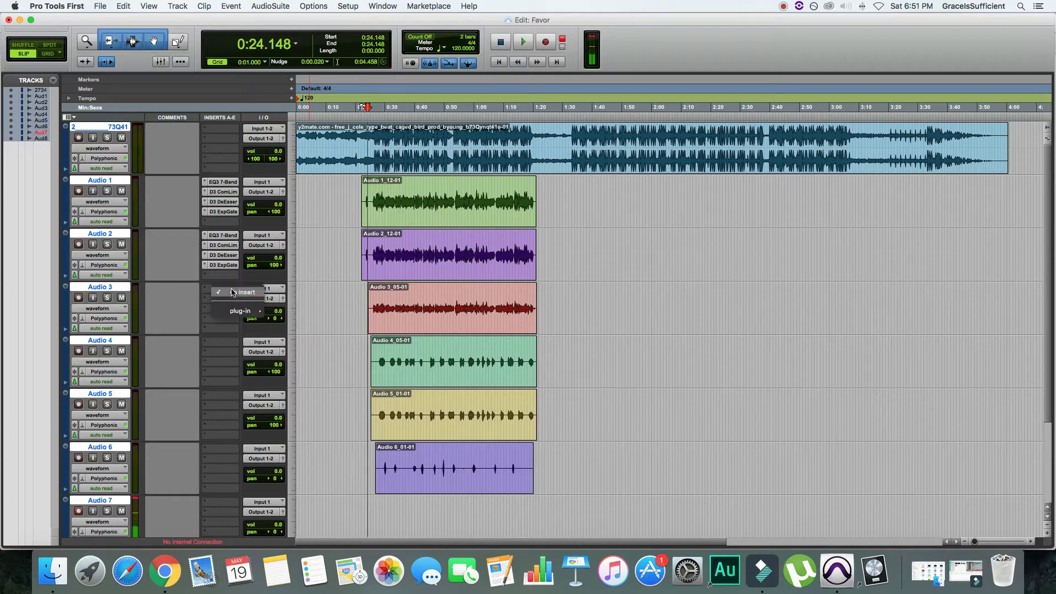
mouse_move(242, 311)
mouse_move(308, 323)
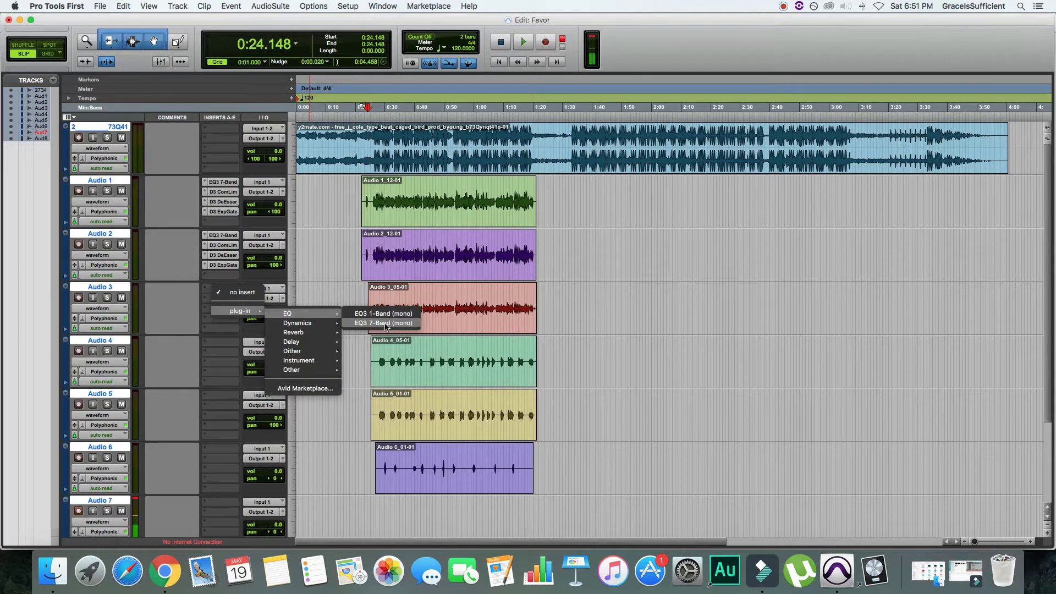
left_click(385, 324)
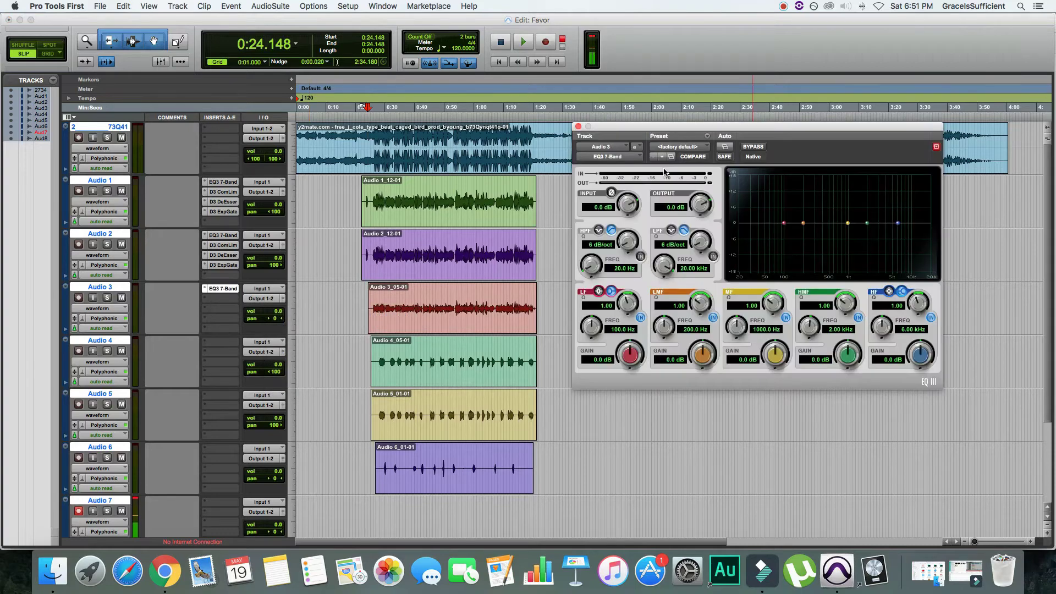
left_click(682, 147)
mouse_move(722, 100)
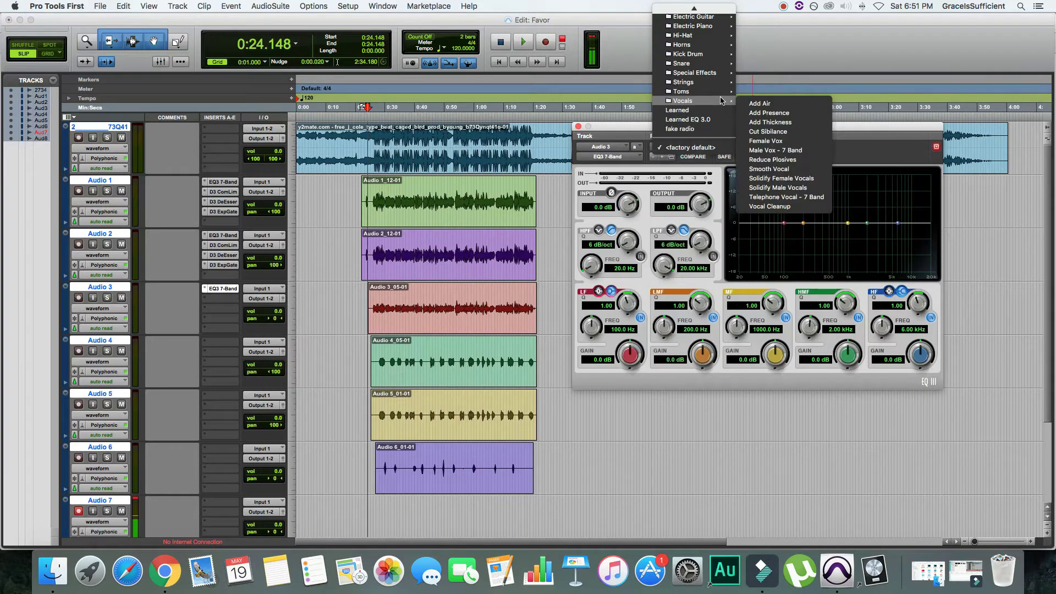
left_click(800, 114)
Step: Lower the Audio 3 track's volume to -4.6 dB and close the EQ window
left_click(265, 312)
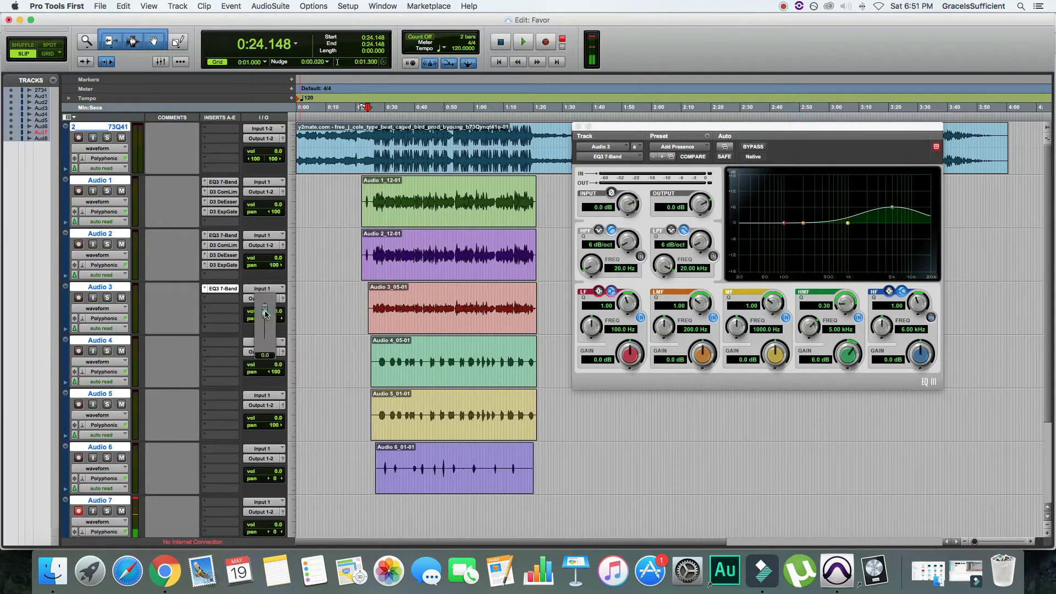
left_click_drag(265, 314, 265, 318)
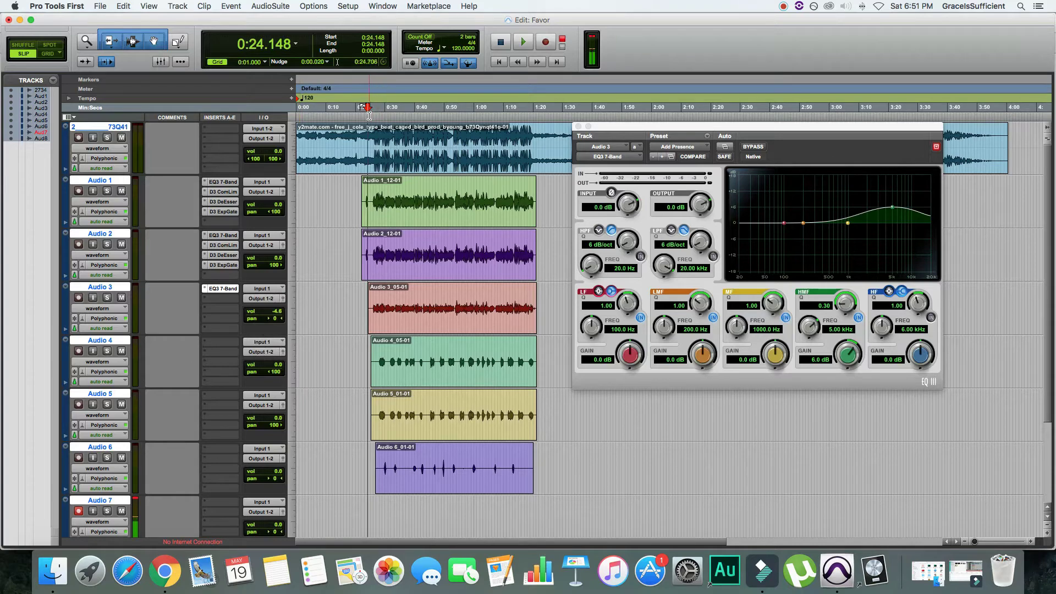
left_click(369, 116)
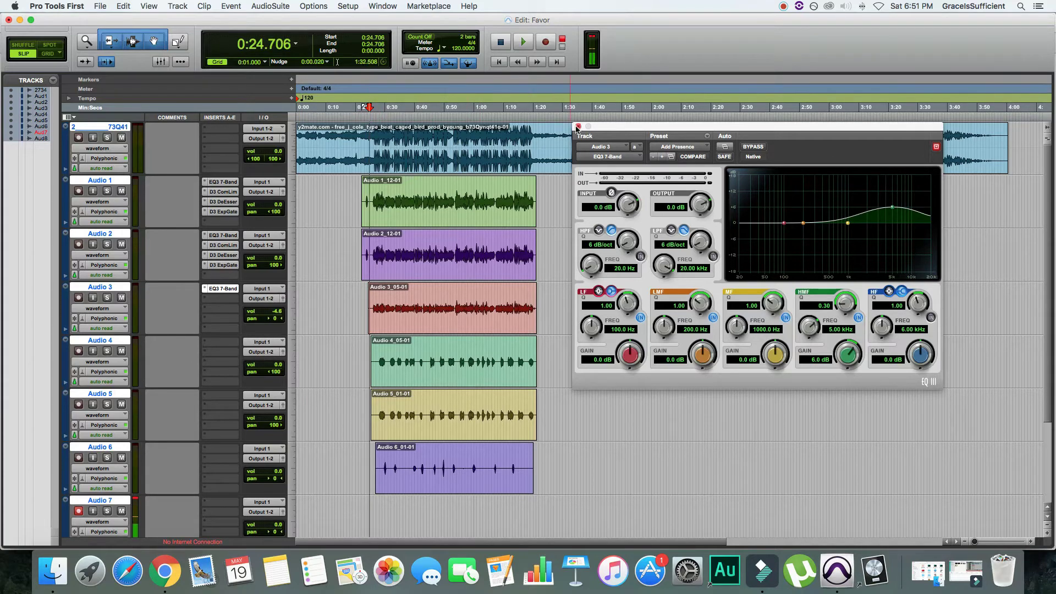
left_click(578, 126)
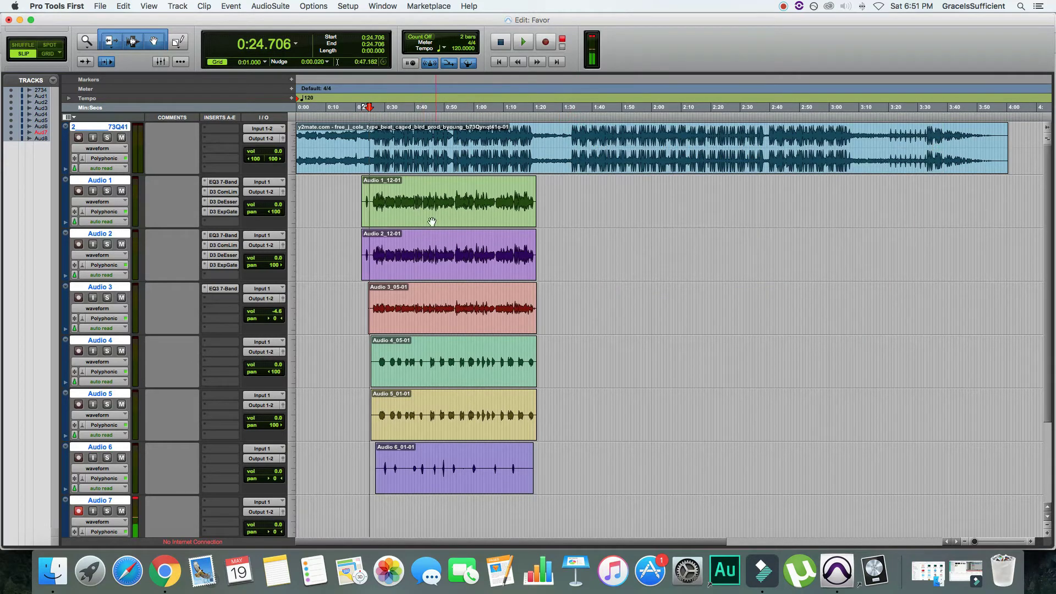
Step: Play the mix, lower Audio 3's volume to -5.9 dB while listening, and stop playback
left_click(522, 42)
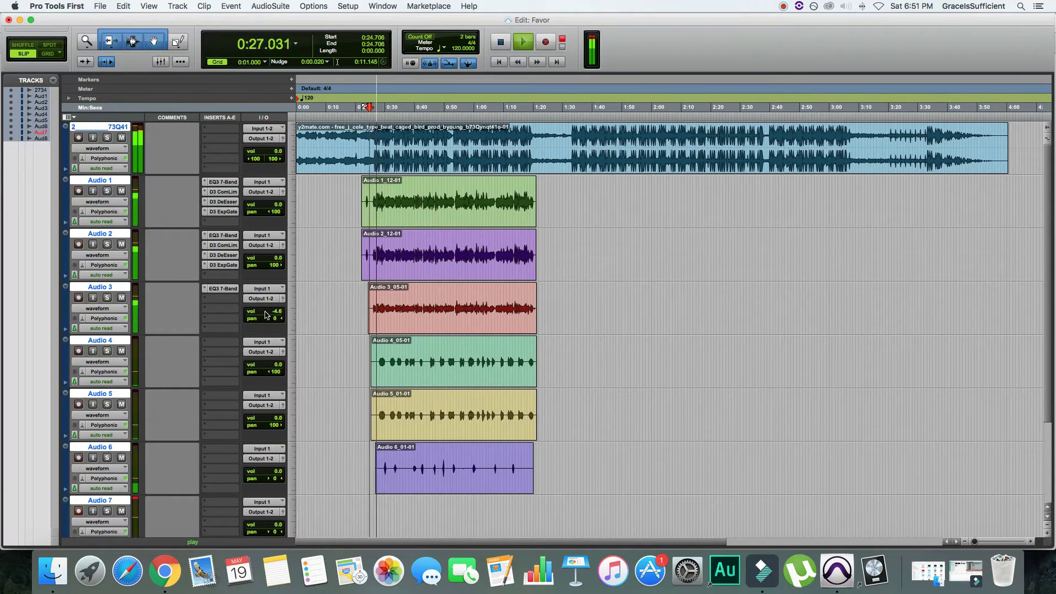
left_click_drag(264, 311, 265, 316)
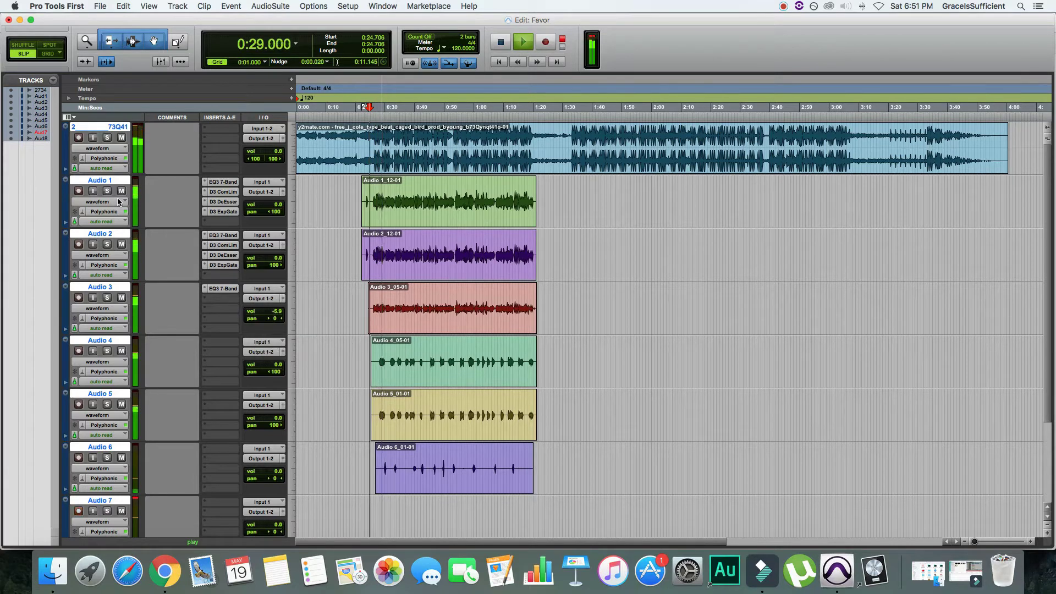
left_click(501, 44)
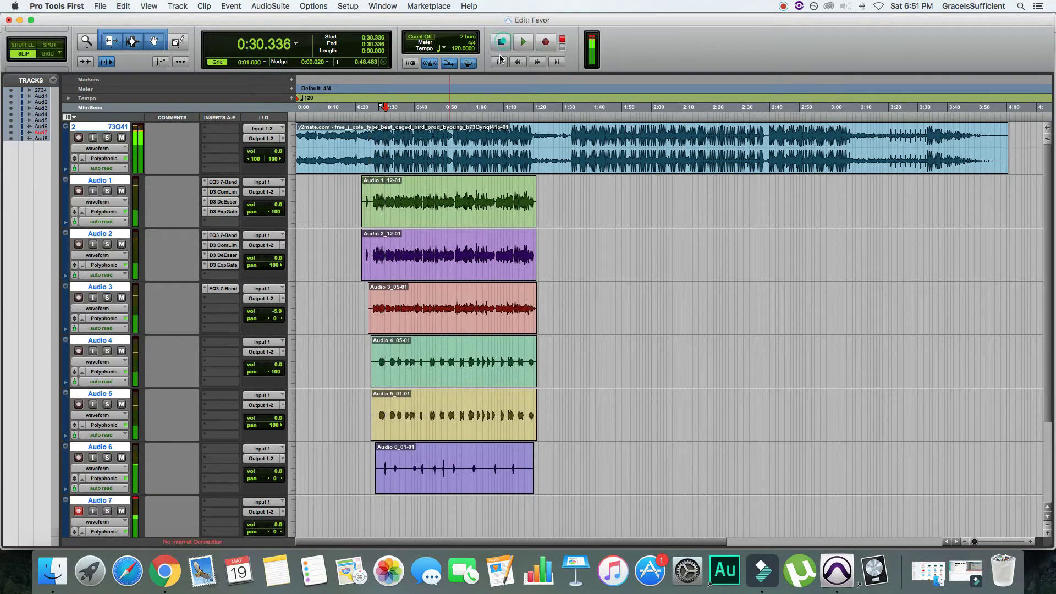
Step: Replay from about 0:24 with Audio 1 and Audio 2 temporarily muted, and raise Audio 3's volume to -2.6 dB
left_click(369, 135)
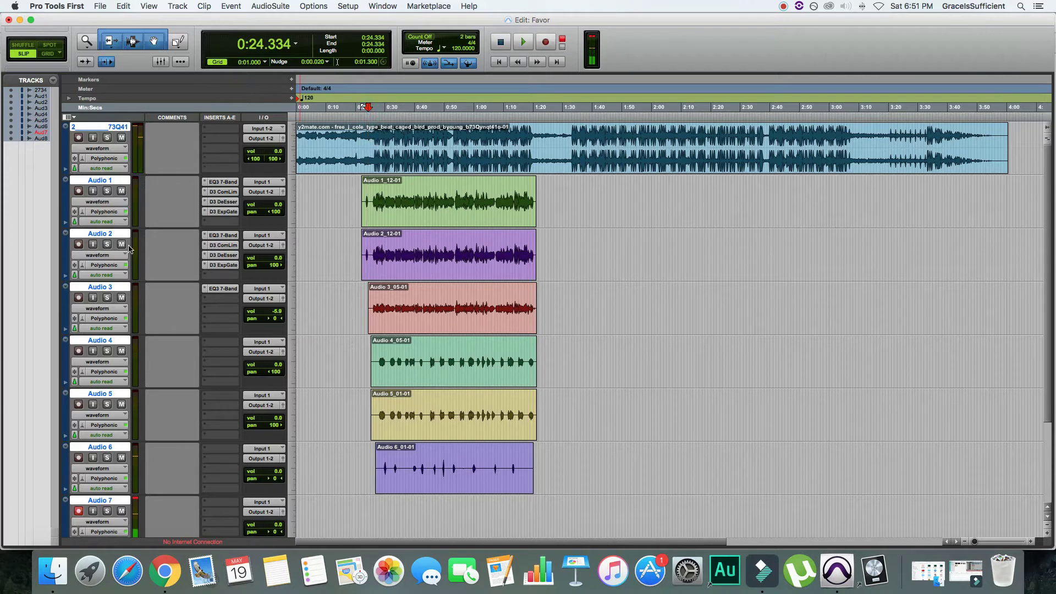
left_click(524, 44)
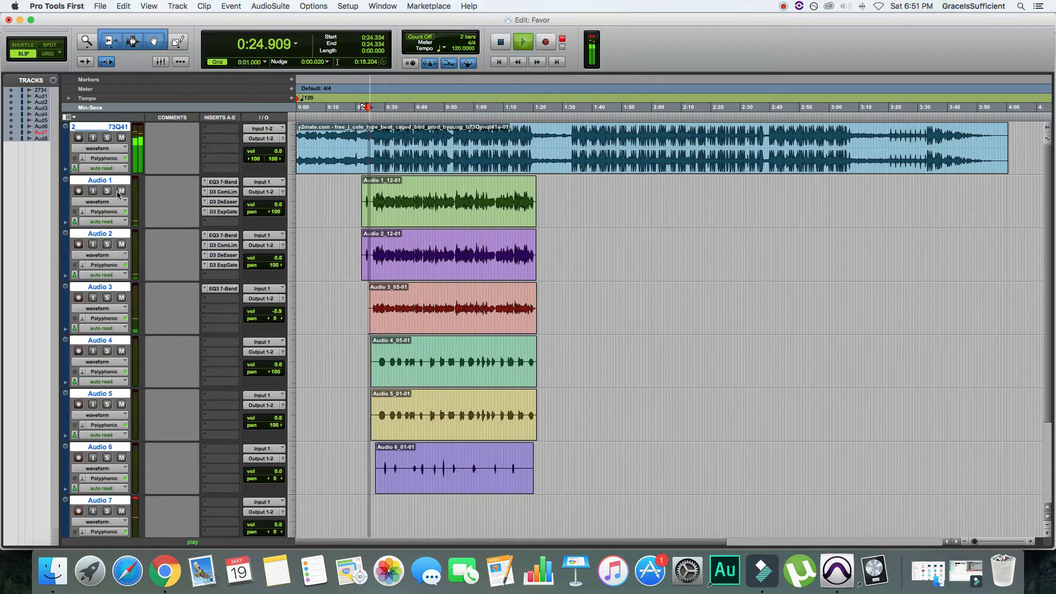
left_click(122, 192)
left_click(122, 247)
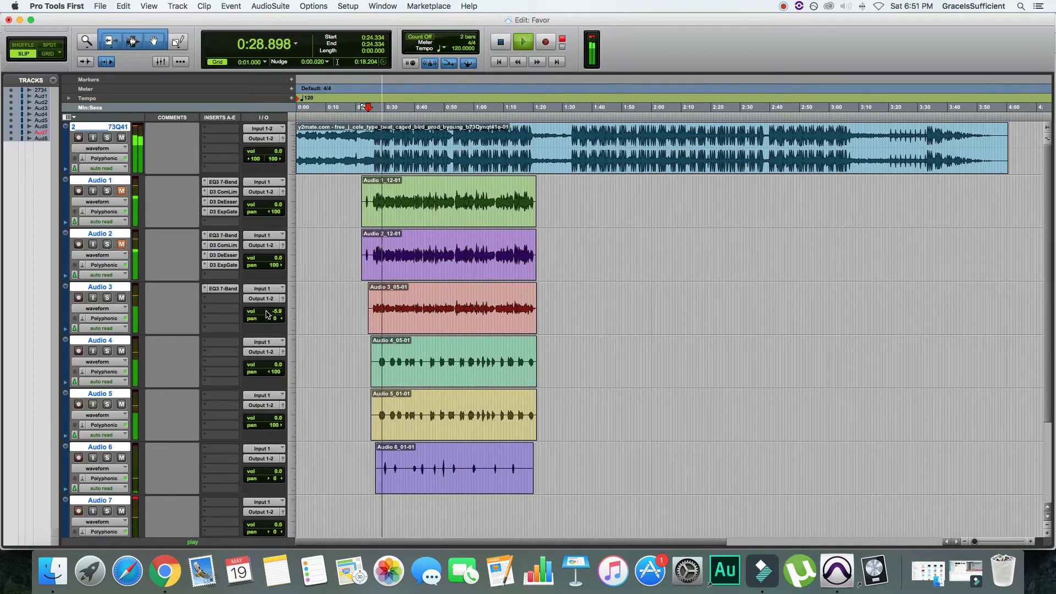
left_click_drag(268, 314, 267, 310)
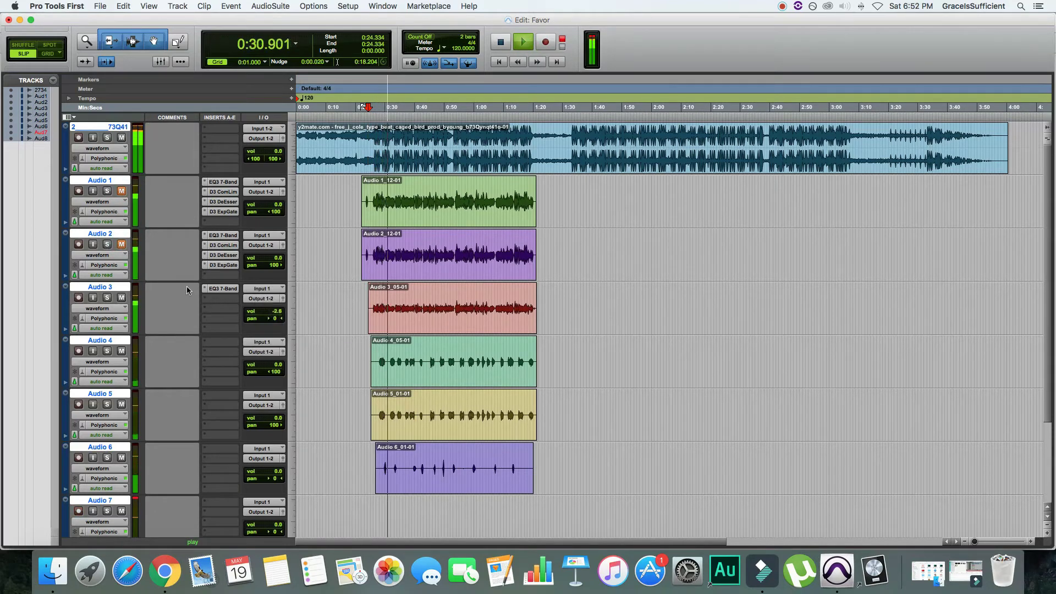
left_click(122, 244)
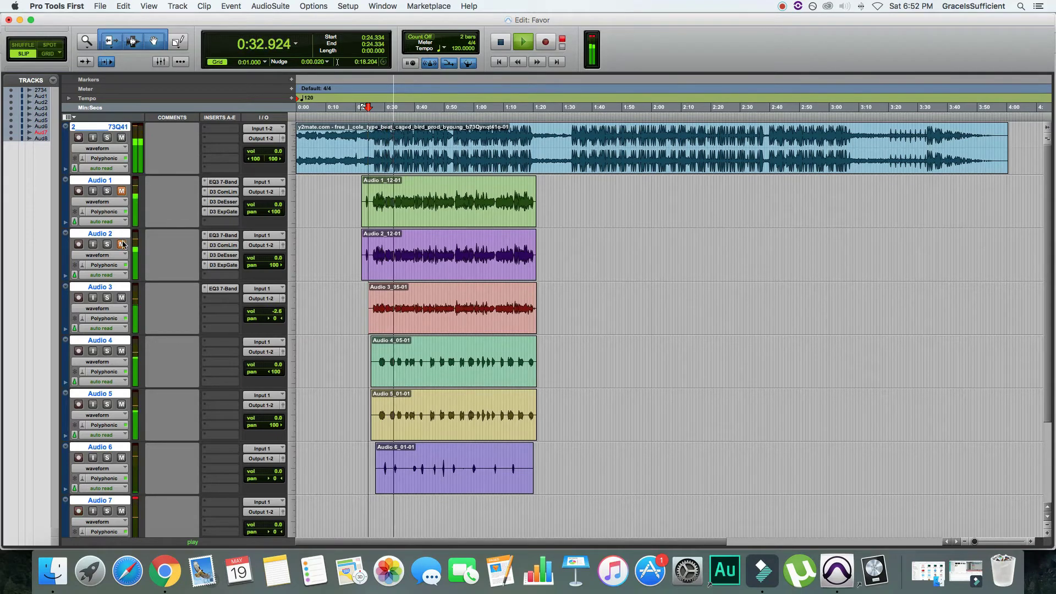
left_click(121, 191)
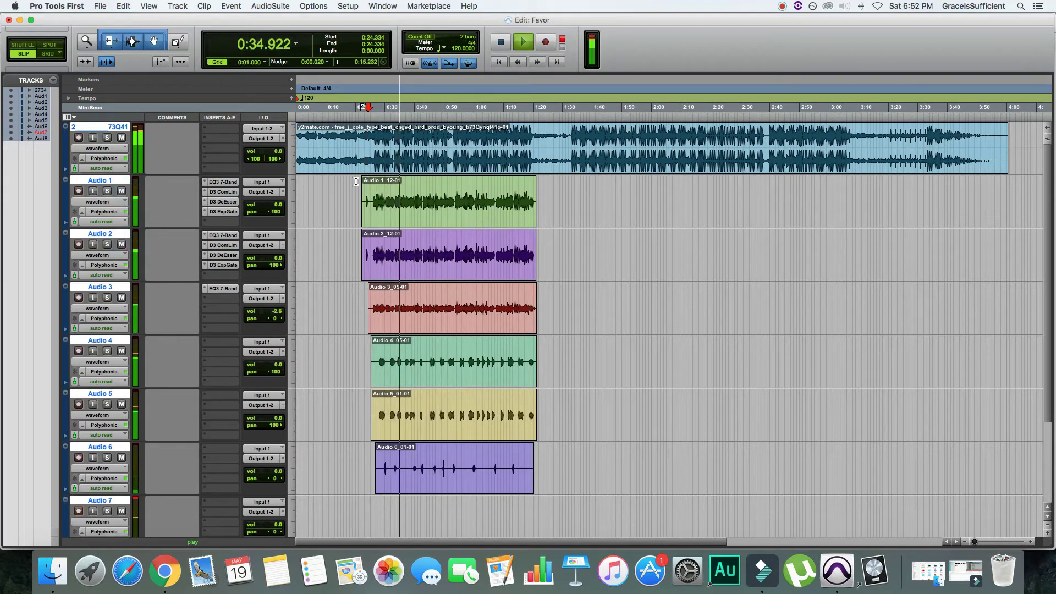
left_click(507, 48)
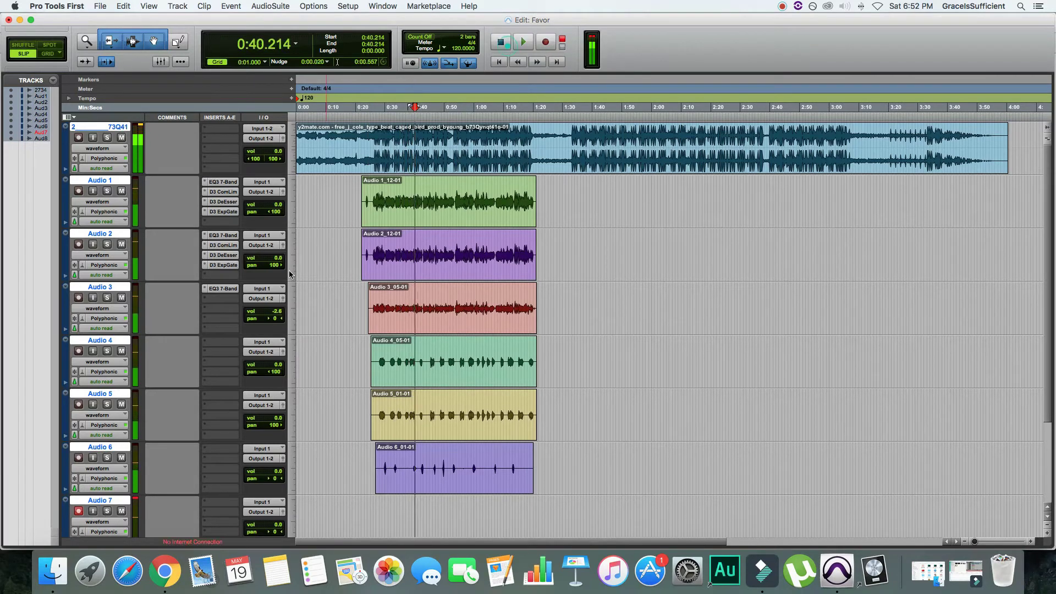
Step: Insert Dyn3 De-Esser (mono) in the second insert slot of the Audio 3 track and load the Male De-Ess HF preset
left_click(222, 301)
mouse_move(242, 321)
mouse_move(299, 333)
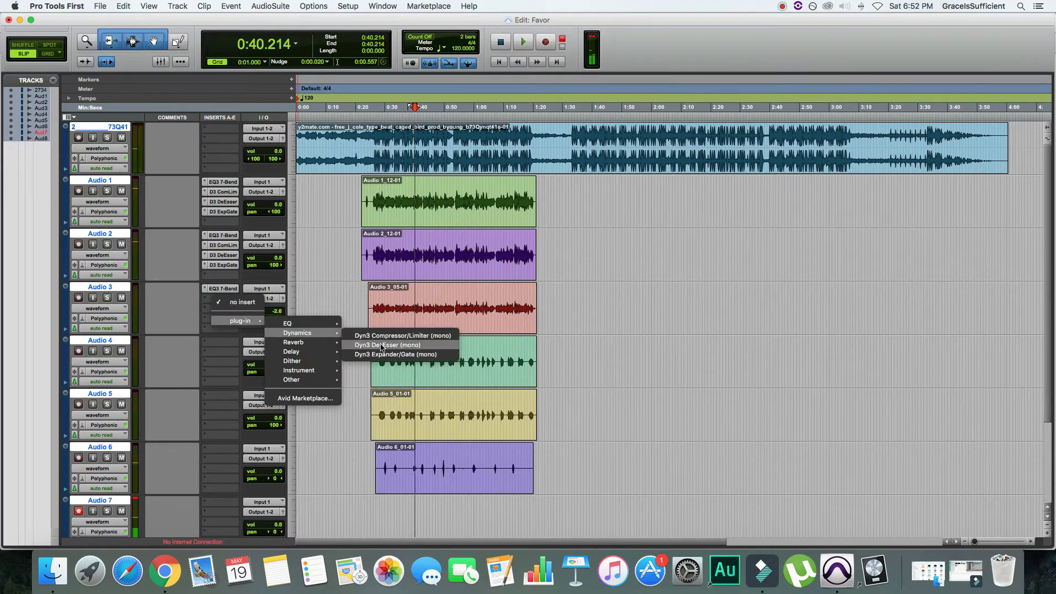
left_click(392, 346)
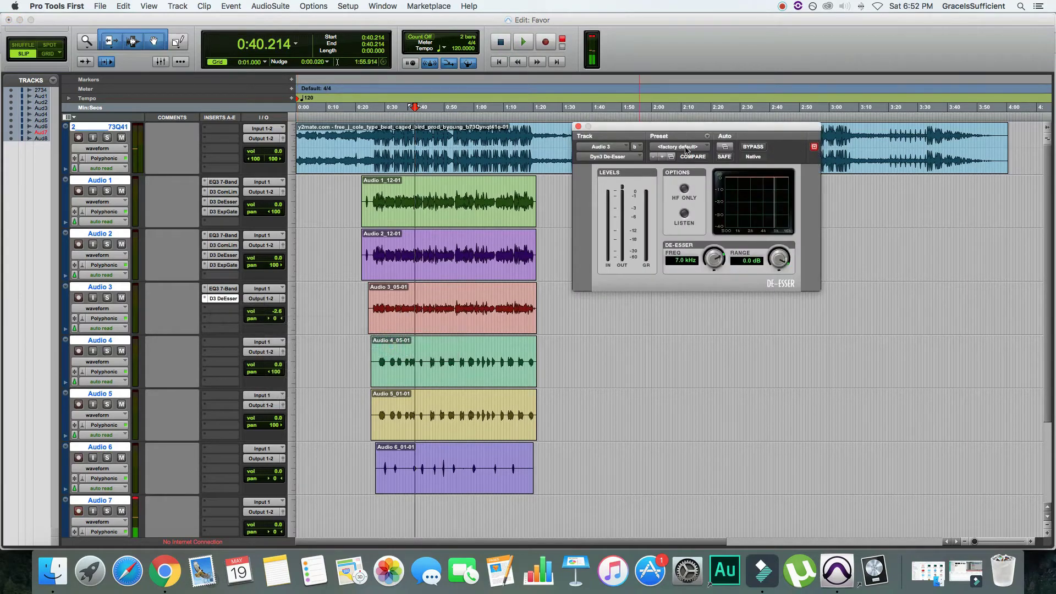
left_click(691, 147)
left_click(689, 129)
Step: Insert Dyn3 Expander/Gate (mono) in the third insert slot of the Audio 3 track and load the Vocal Expander preset
left_click(220, 309)
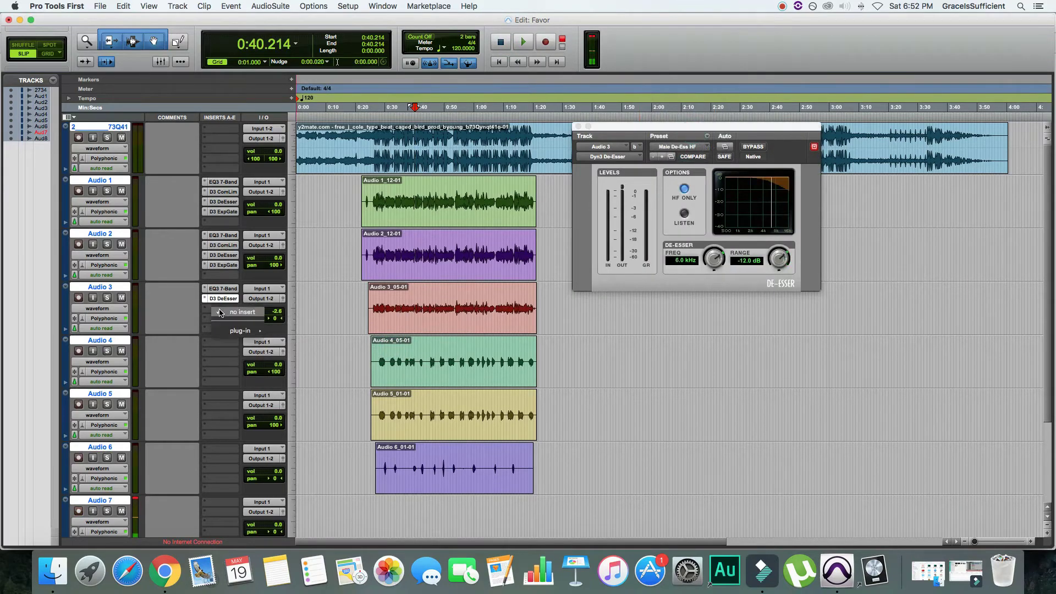
mouse_move(242, 330)
mouse_move(299, 340)
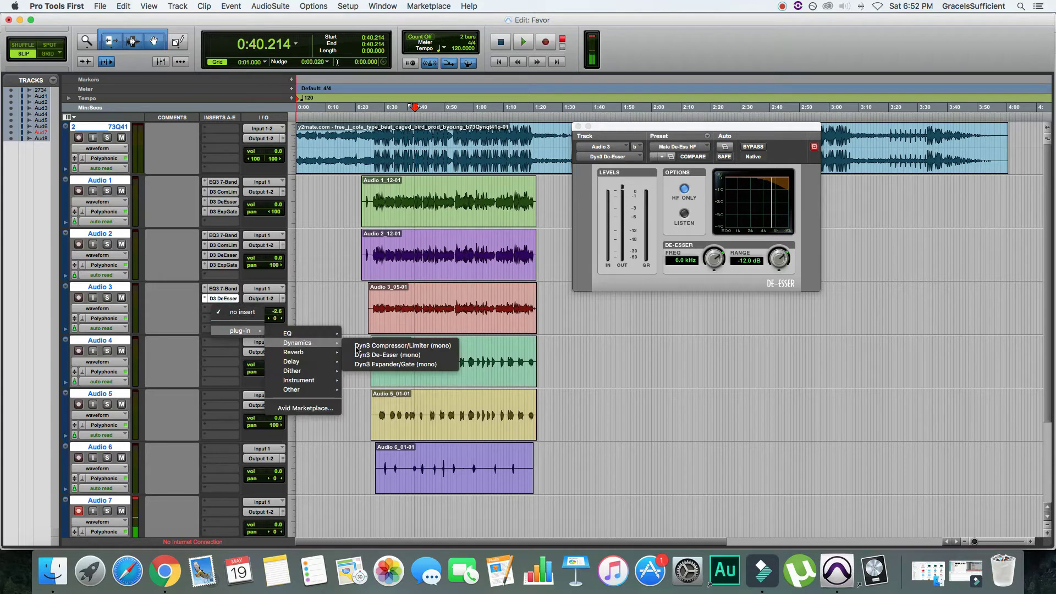
left_click(385, 362)
left_click(682, 146)
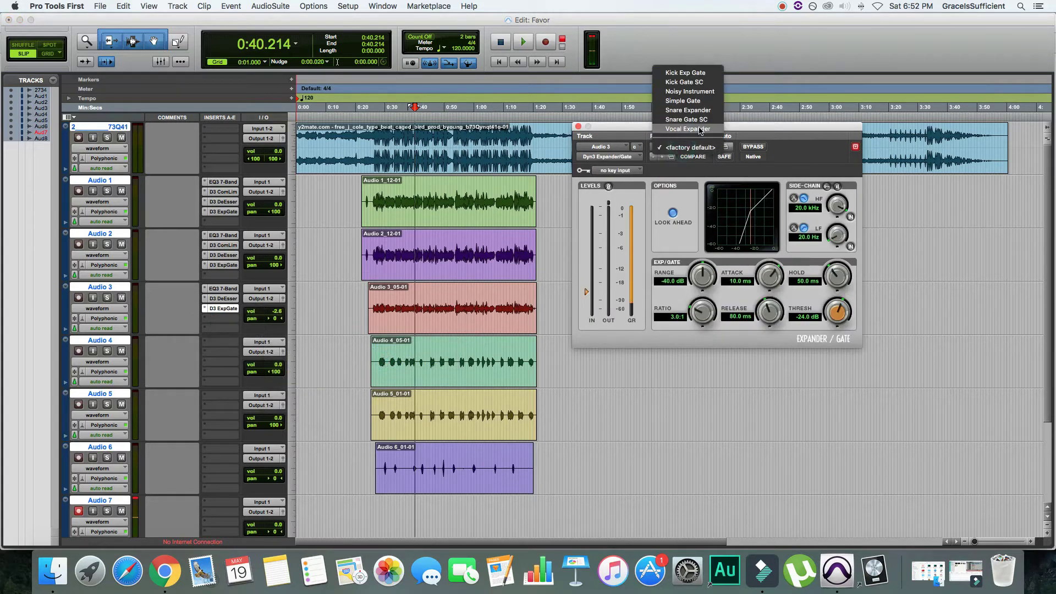
left_click(699, 128)
Step: Insert Dyn3 Compressor/Limiter (mono) in Audio 3's fourth insert slot, load the Toms Tight preset, and close the plug-in window
left_click(220, 319)
mouse_move(240, 341)
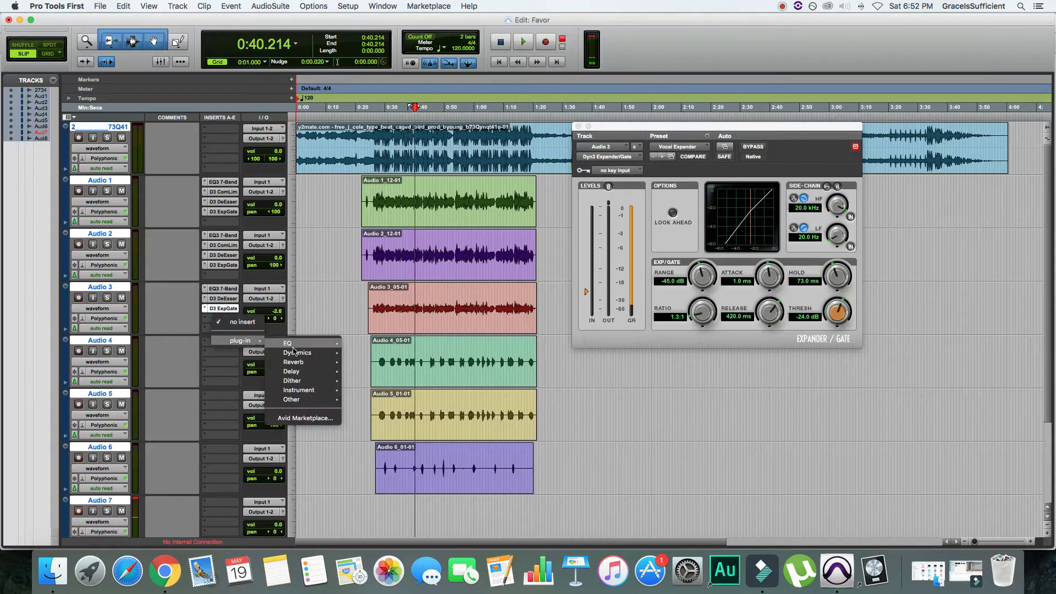
mouse_move(299, 353)
left_click(362, 355)
left_click(681, 147)
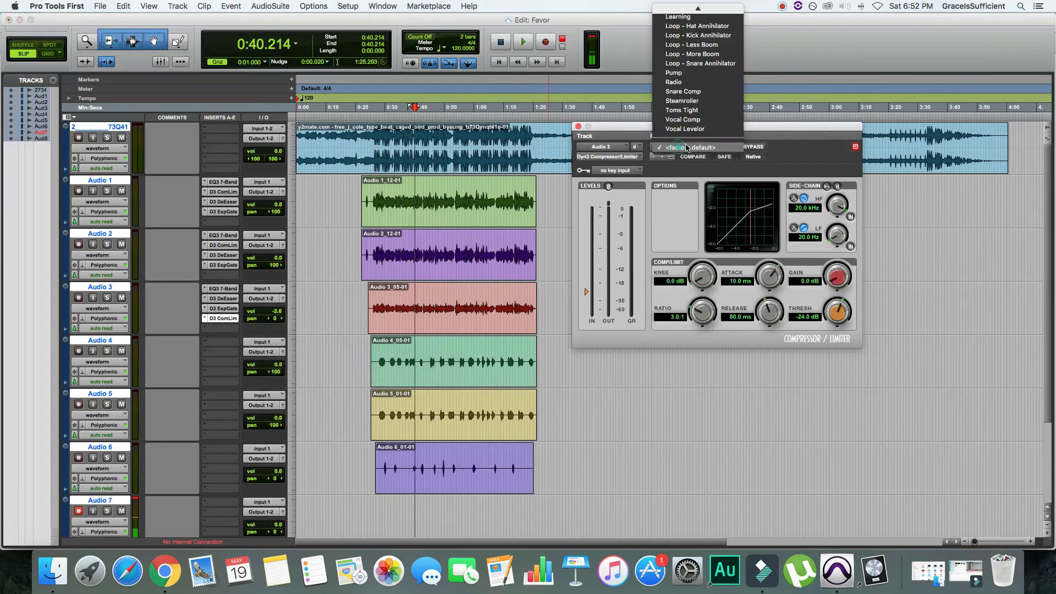
left_click(699, 122)
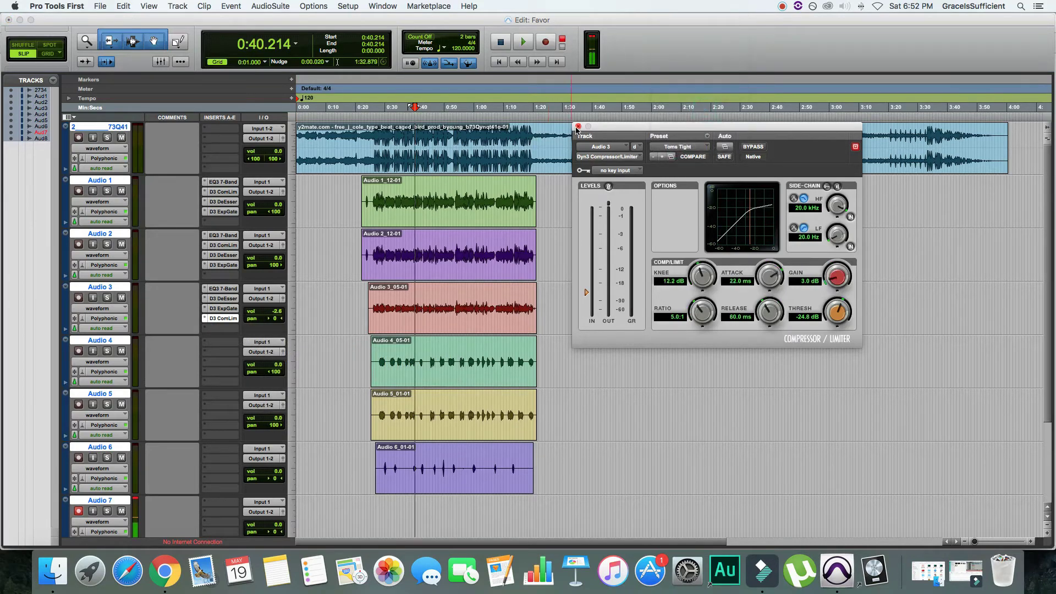
left_click(578, 127)
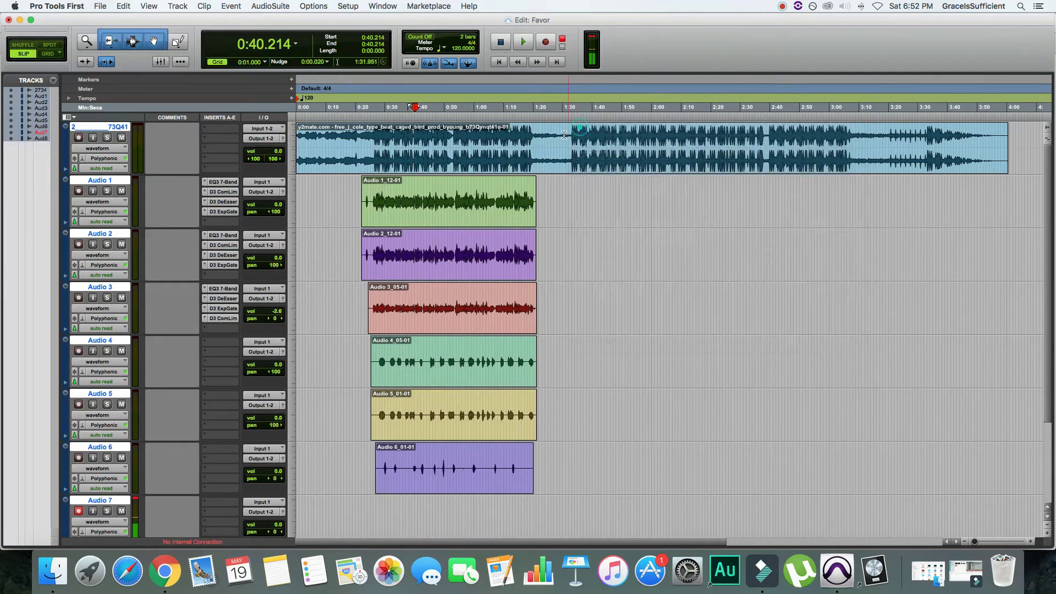
Step: Play the mix from about 0:25 and set the Audio 3 track's volume to -5.9 dB while listening
left_click(373, 116)
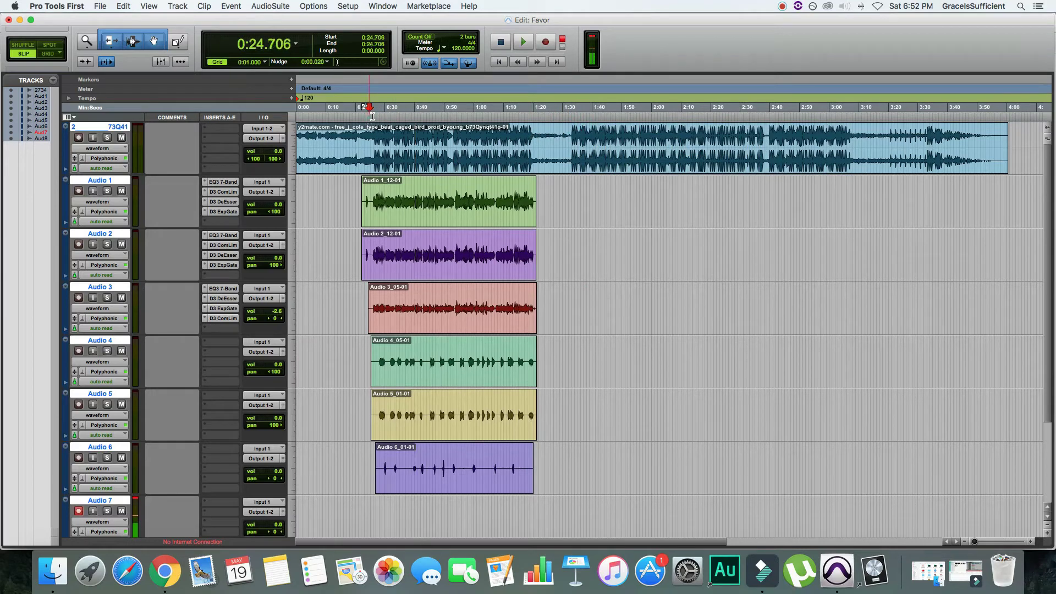
left_click(522, 41)
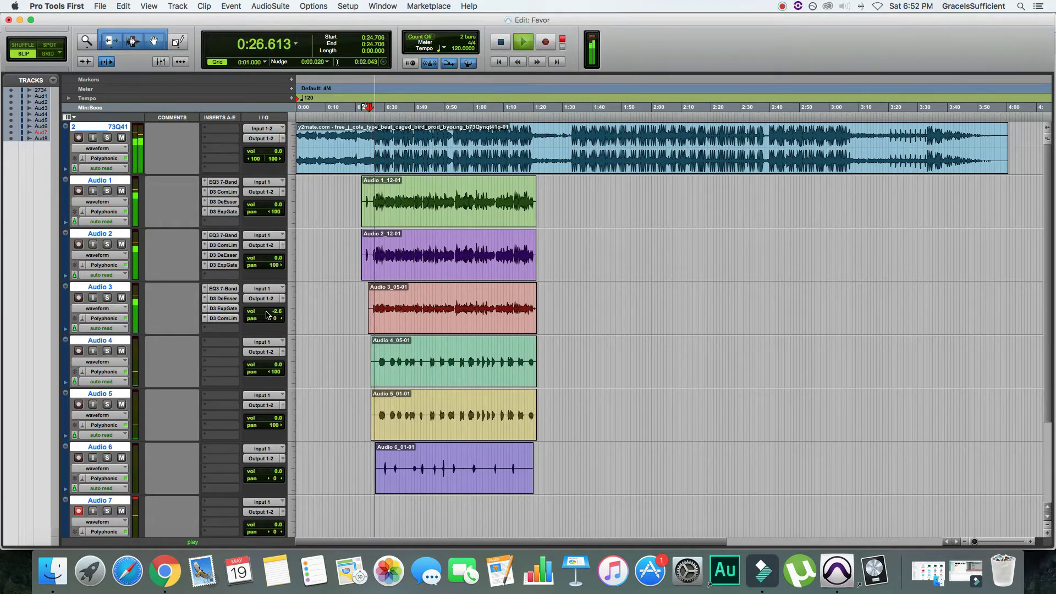
left_click_drag(266, 314, 266, 316)
Step: Briefly mute Audio 1 and Audio 2 during playback to audition the Audio 3 track, and unmute both
left_click(123, 245)
left_click(125, 192)
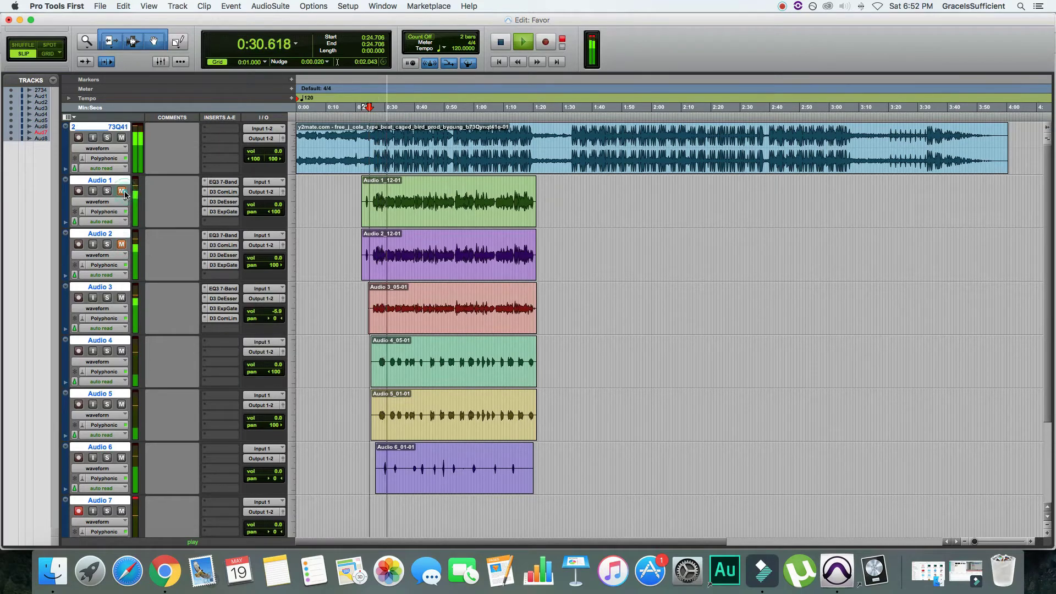
left_click(121, 191)
left_click(121, 245)
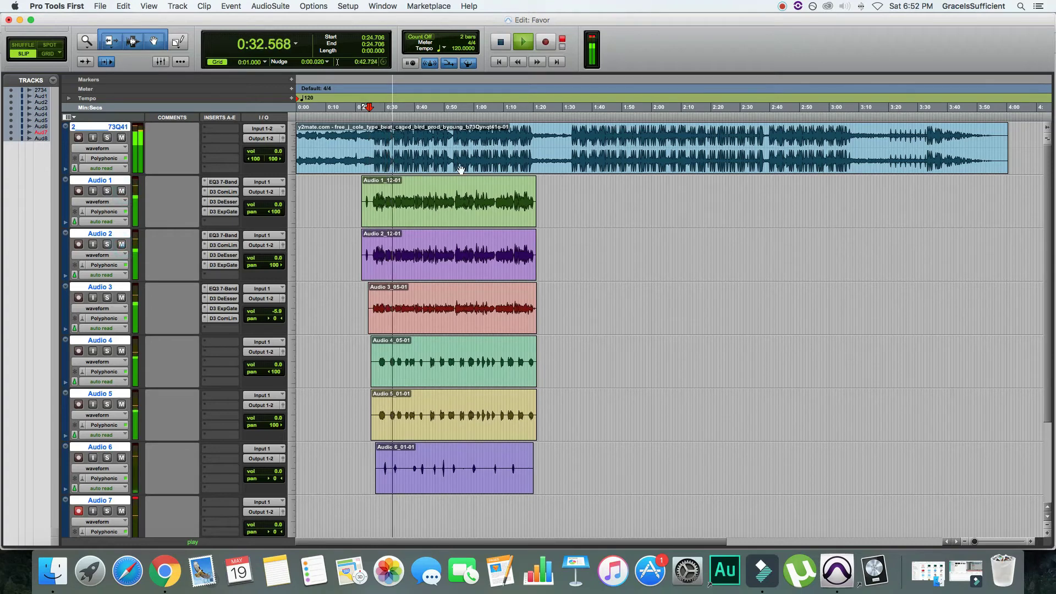
Step: Stop playback, insert EQ3 7-Band (mono) in the first insert slot of the Audio 4 track, and load the Vocals preset Add Thickness
left_click(503, 42)
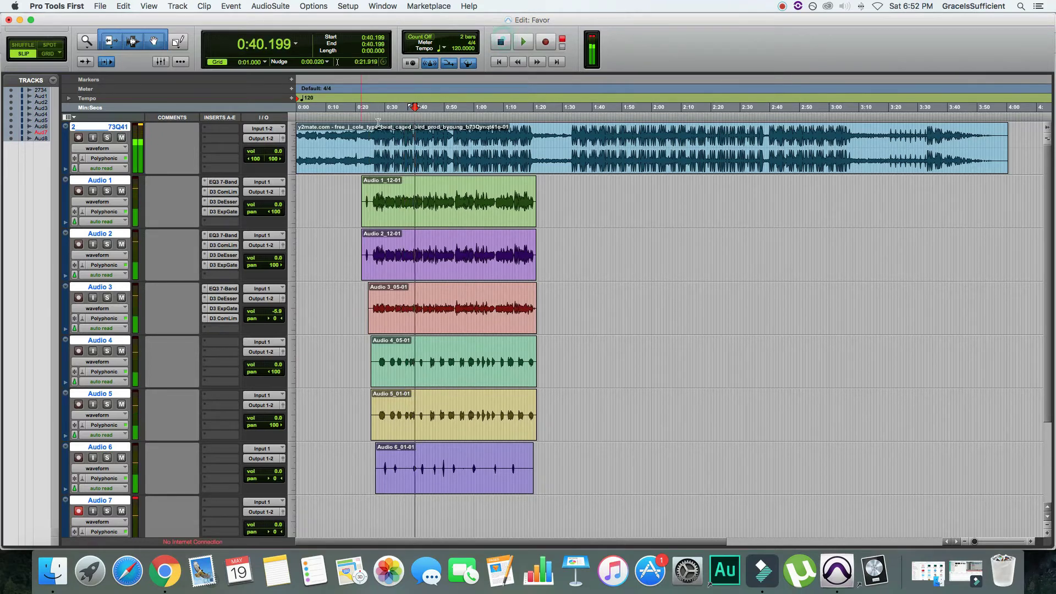
left_click(371, 119)
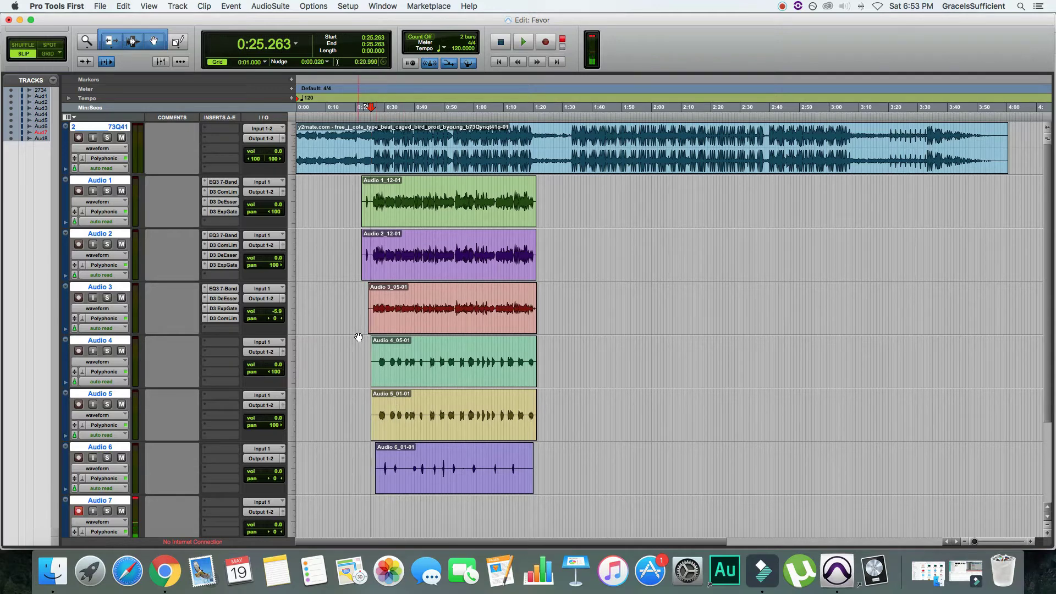
left_click(389, 358)
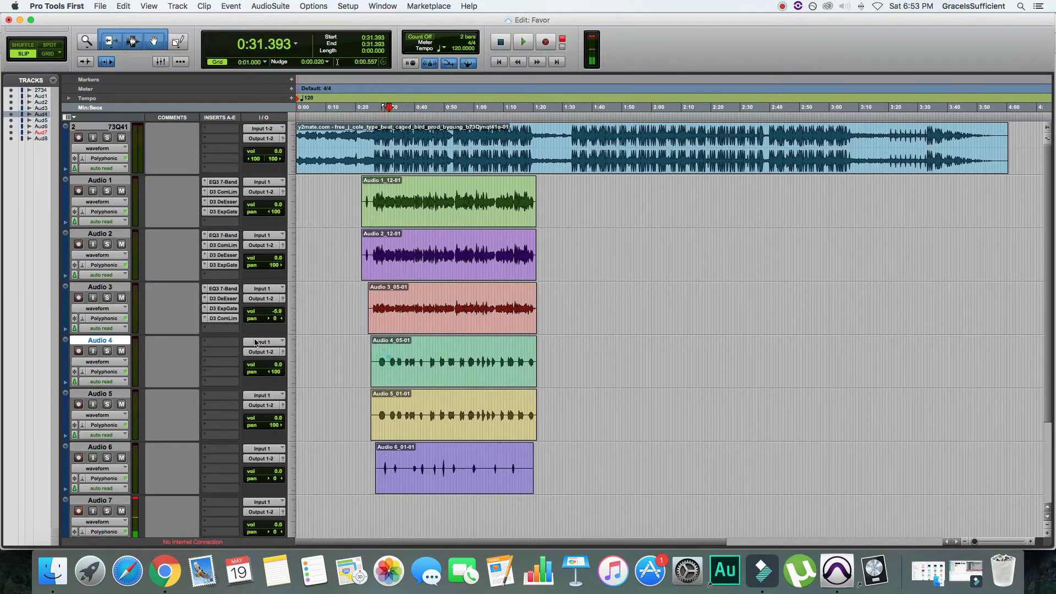
left_click(227, 352)
mouse_move(240, 365)
mouse_move(299, 367)
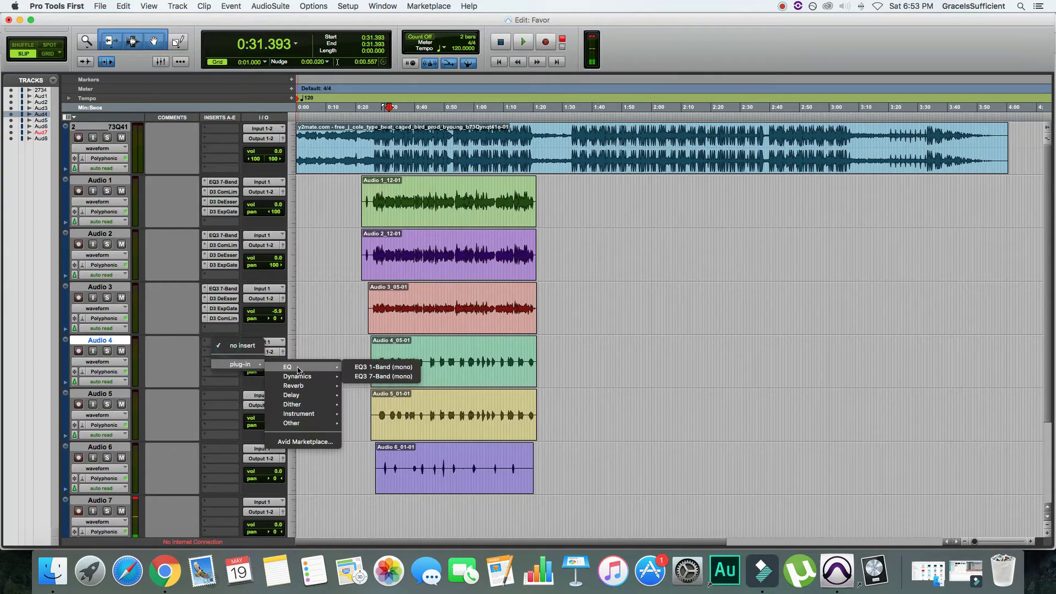
left_click(358, 376)
left_click(685, 147)
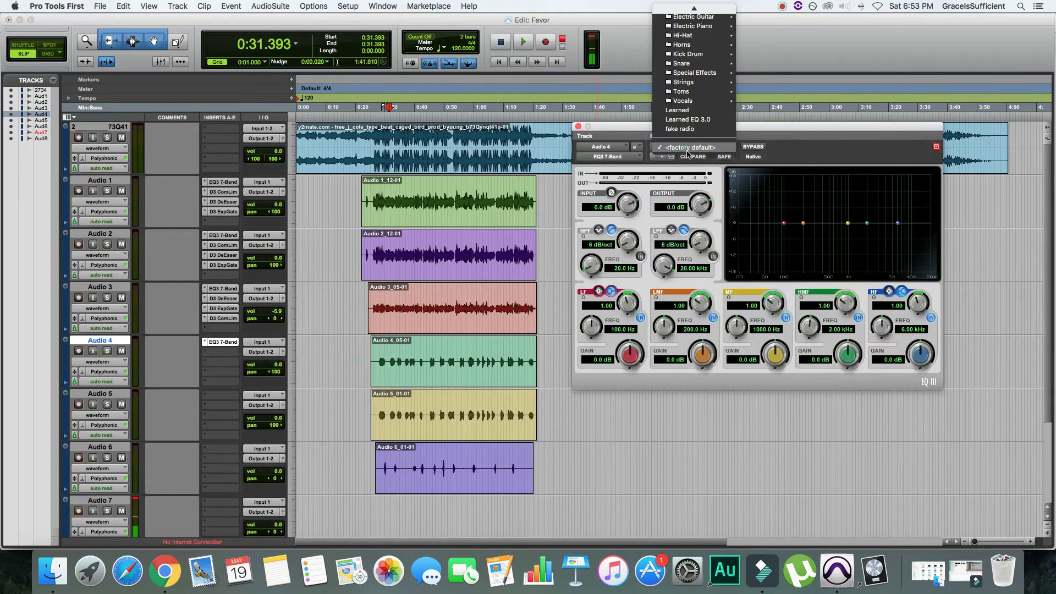
mouse_move(715, 101)
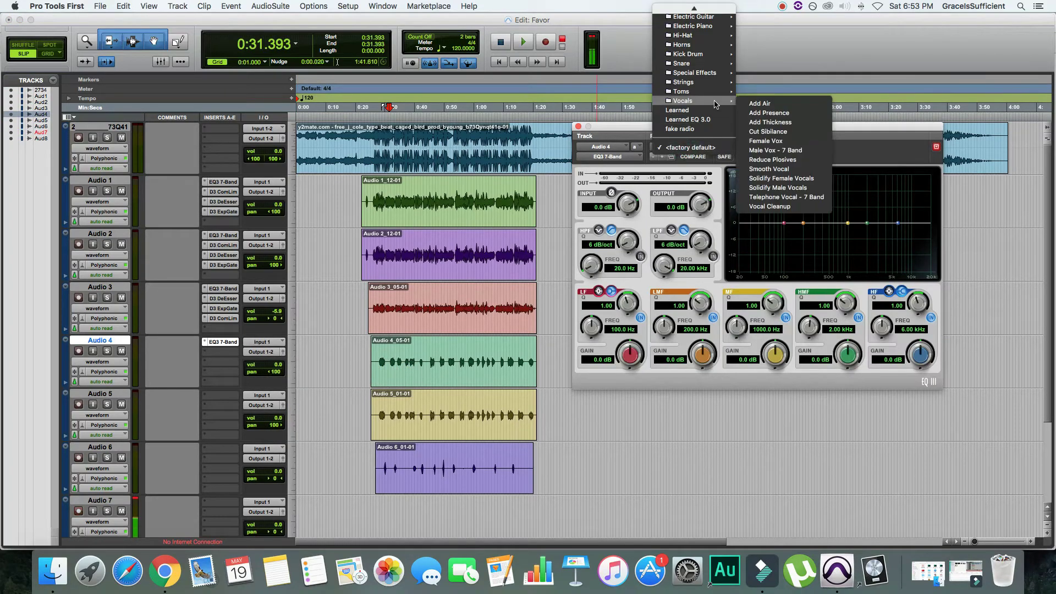
left_click(796, 123)
left_click(224, 398)
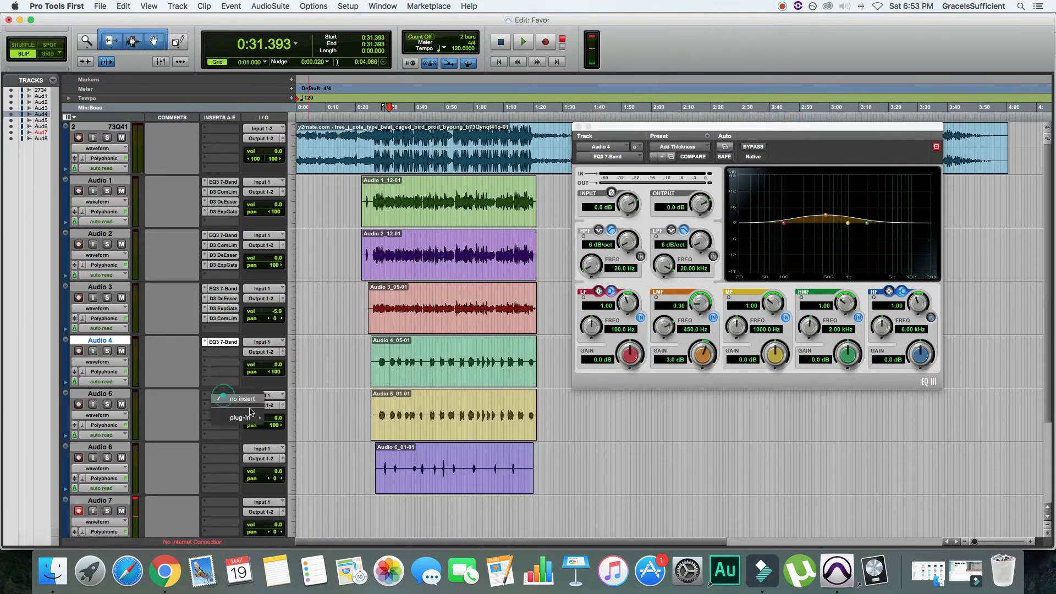
mouse_move(248, 418)
mouse_move(308, 429)
left_click(373, 434)
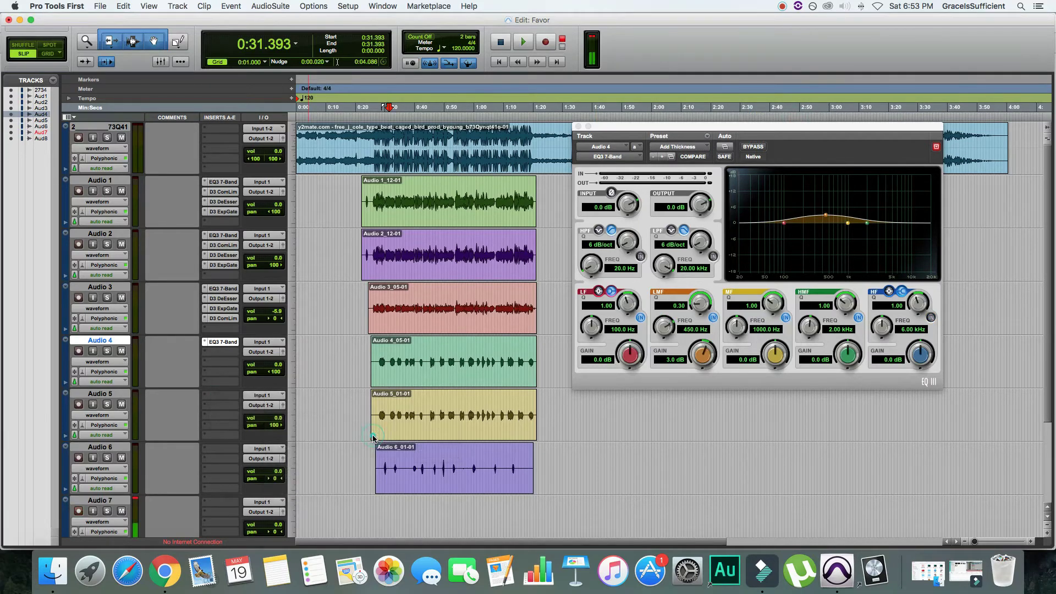
Step: Replace Audio 5's first insert with EQ3 7-Band (mono), load the Vocals preset Add Thickness, and close the plug-in window
left_click(616, 158)
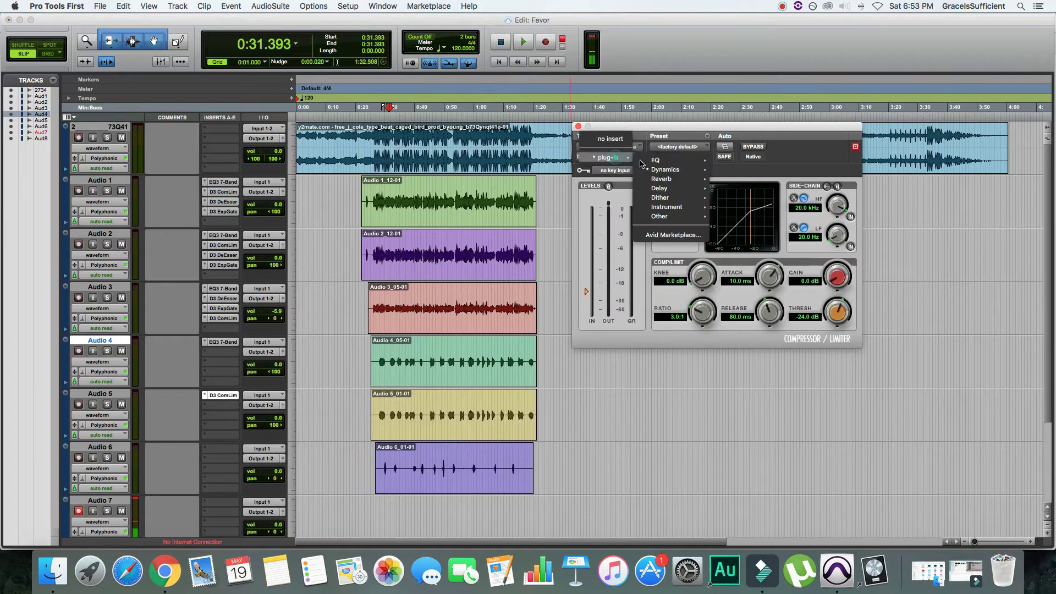
mouse_move(615, 159)
mouse_move(693, 165)
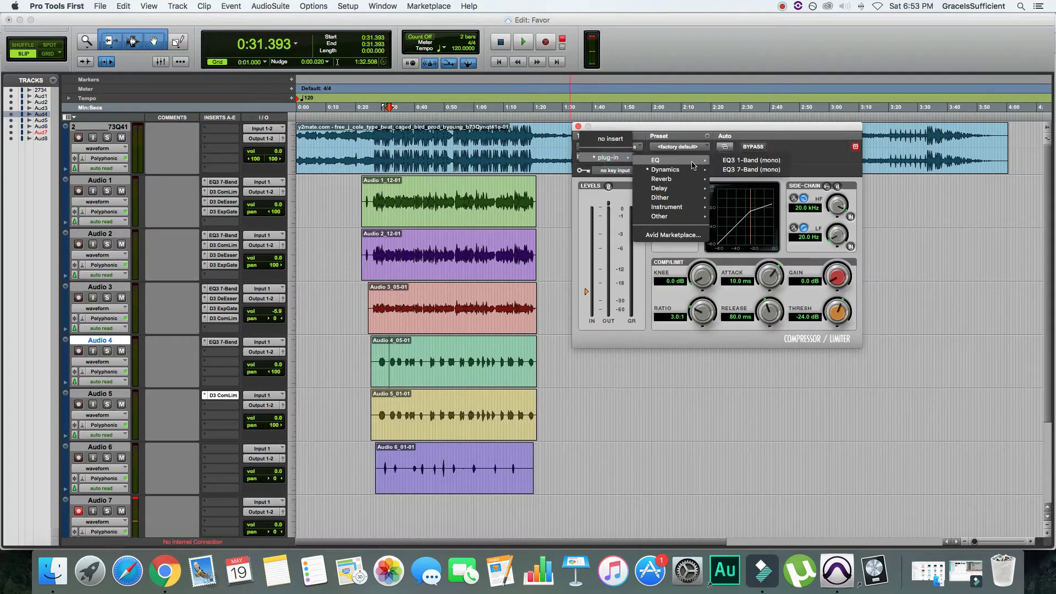
left_click(735, 170)
left_click(697, 148)
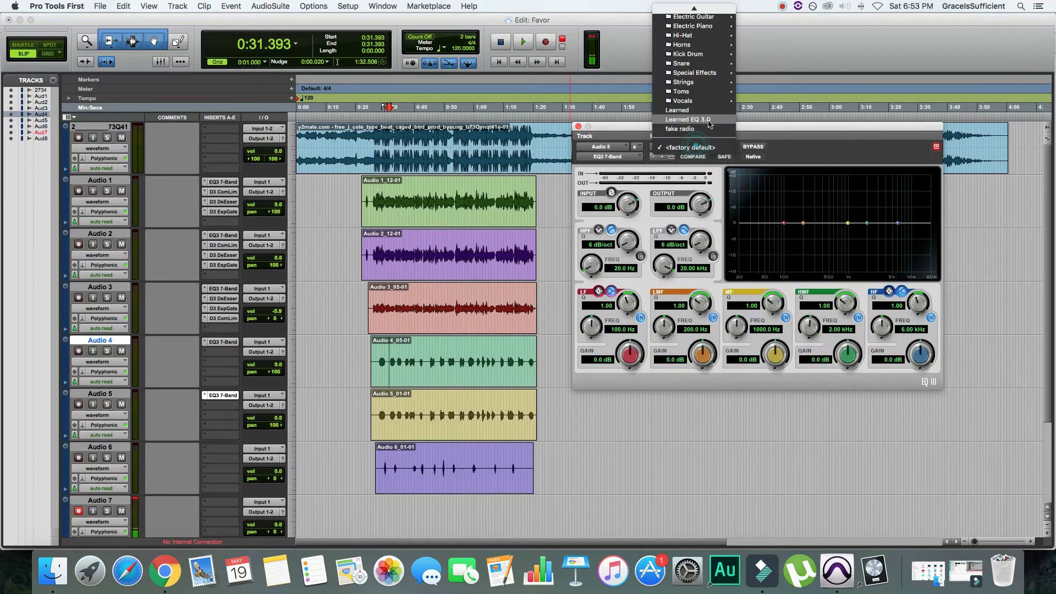
mouse_move(709, 101)
left_click(783, 122)
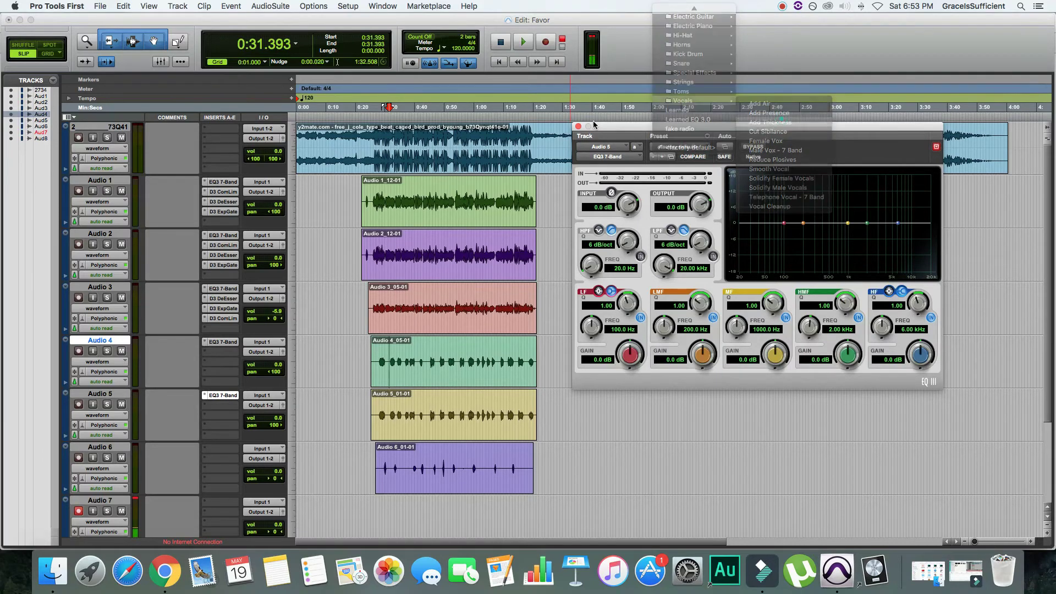
left_click(578, 126)
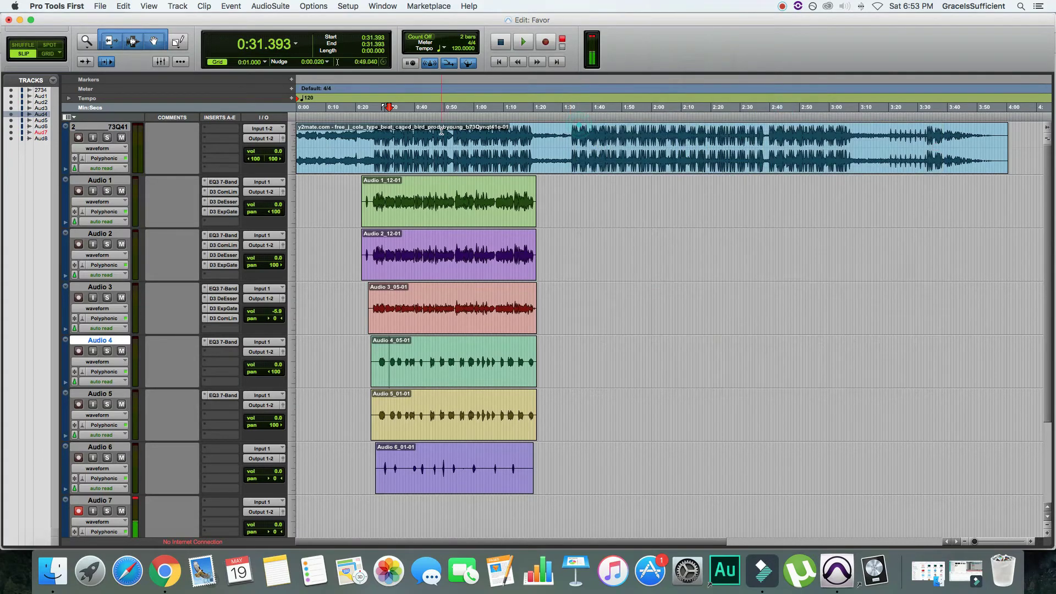
Step: Play the mix briefly from about 0:26, and set the volumes of Audio 4 and Audio 5 to -3.3 dB each
left_click(374, 119)
key("space")
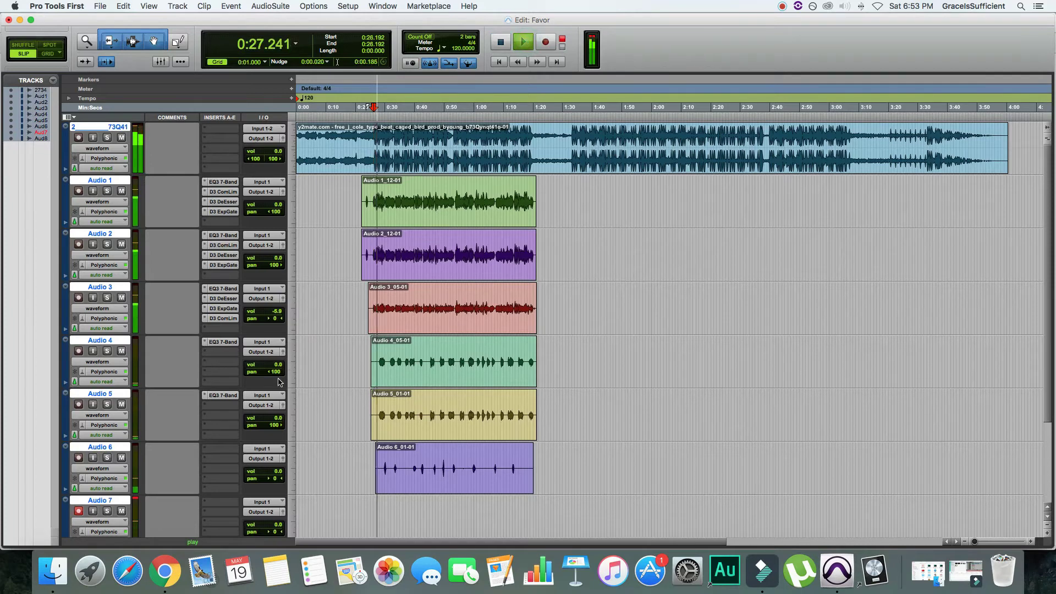
left_click(518, 46)
left_click_drag(270, 364, 268, 369)
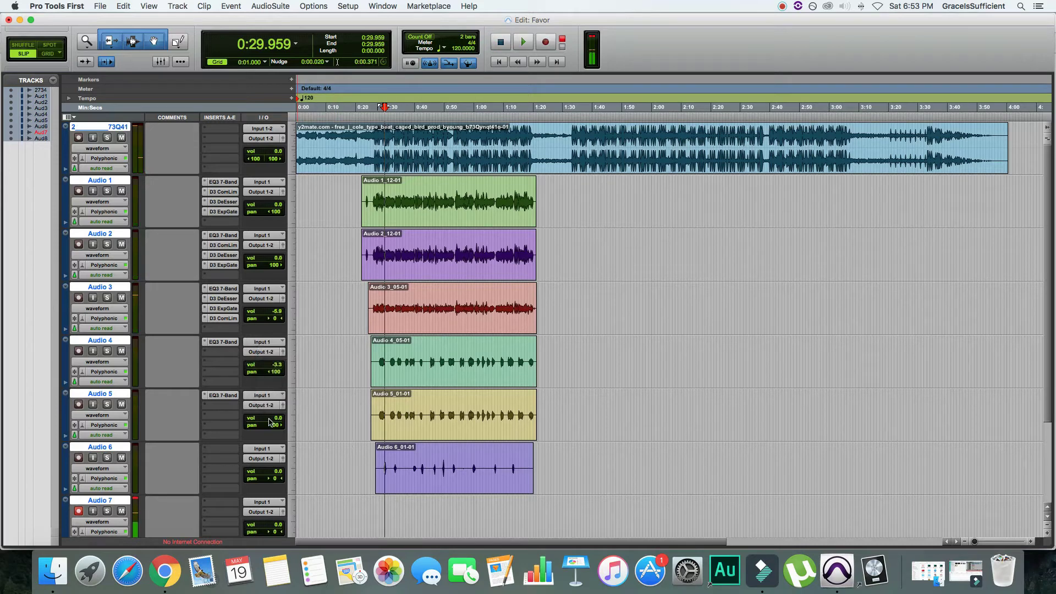
left_click_drag(270, 418, 269, 422)
Step: Insert Dyn3 Compressor/Limiter (mono) in Audio 4's second insert slot and load the Toms Tight preset
left_click(224, 355)
mouse_move(242, 374)
mouse_move(315, 387)
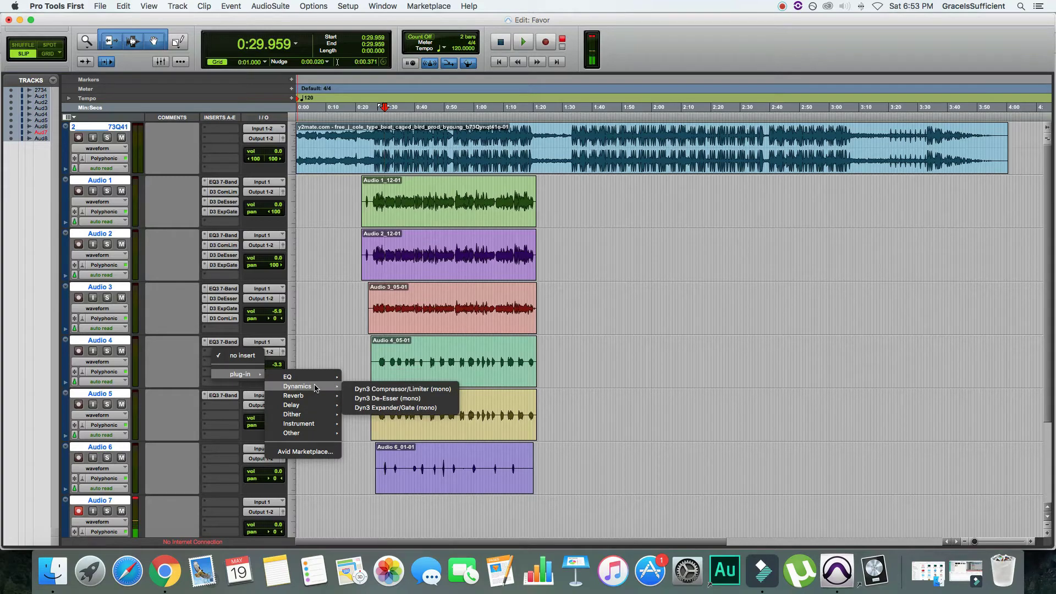
left_click(380, 389)
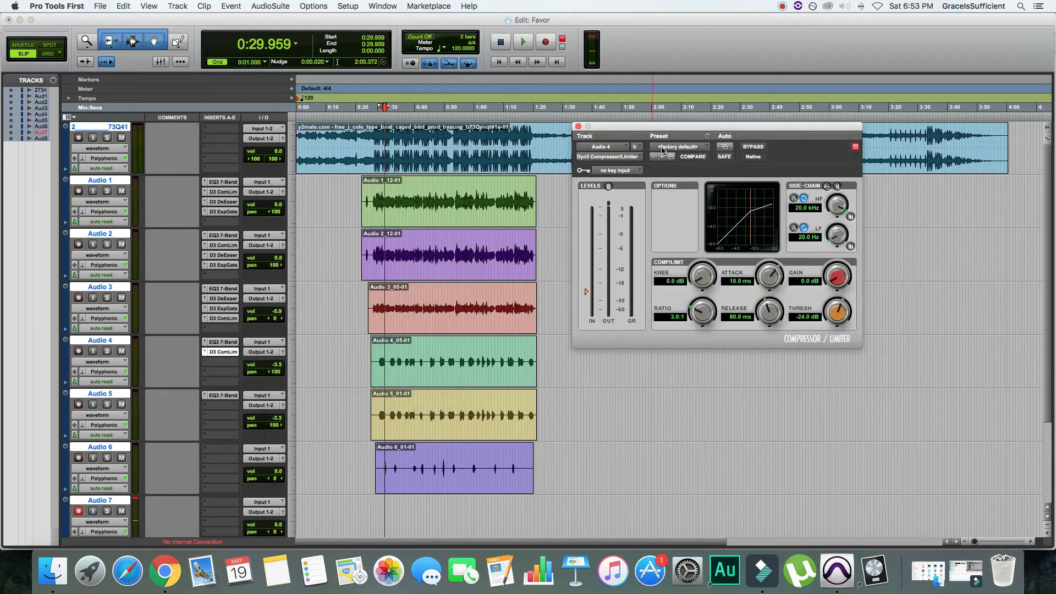
left_click(663, 148)
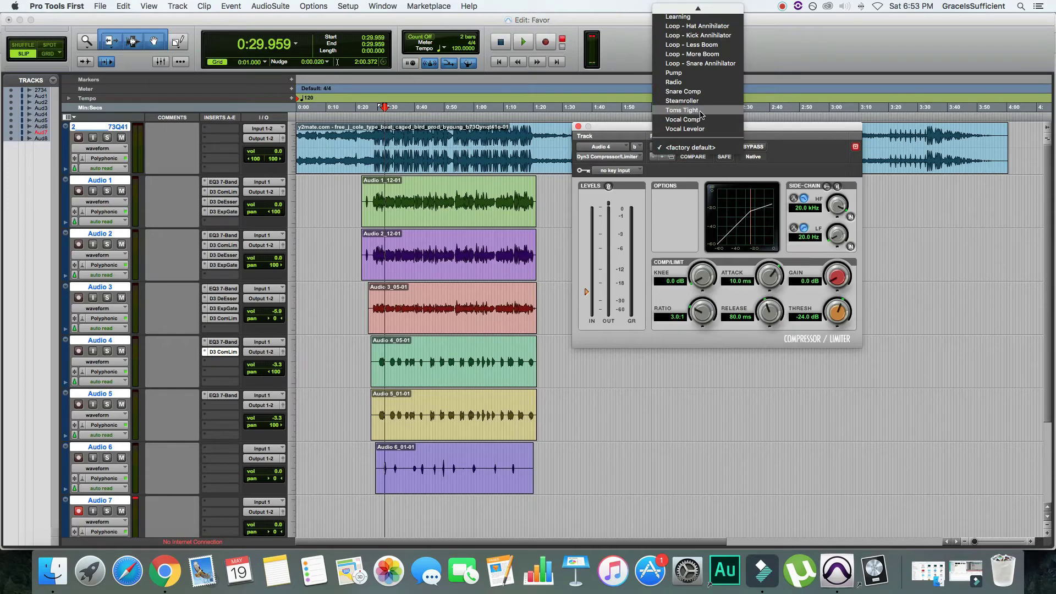
left_click(680, 110)
Step: Insert Dyn3 Compressor/Limiter (mono) in Audio 5's second insert slot and load the Toms Tight preset
left_click(221, 408)
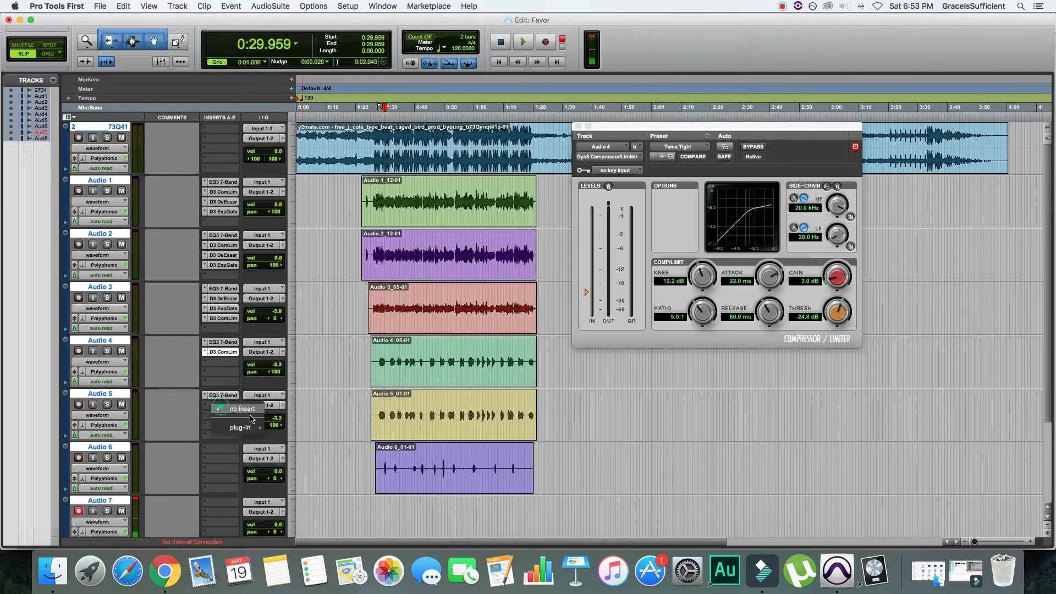
mouse_move(242, 427)
mouse_move(300, 440)
left_click(371, 445)
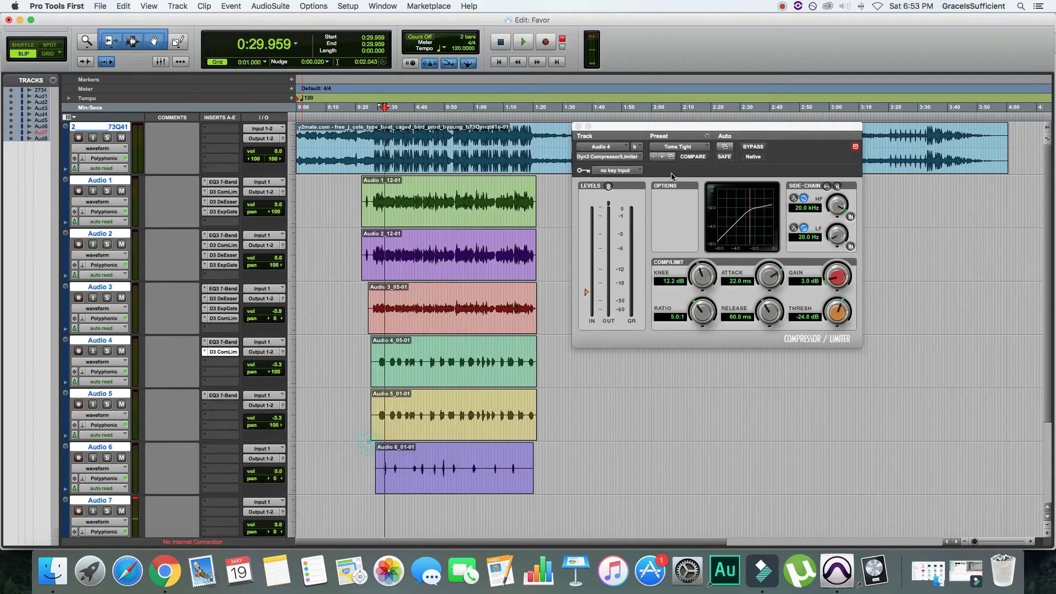
left_click(680, 147)
left_click(699, 110)
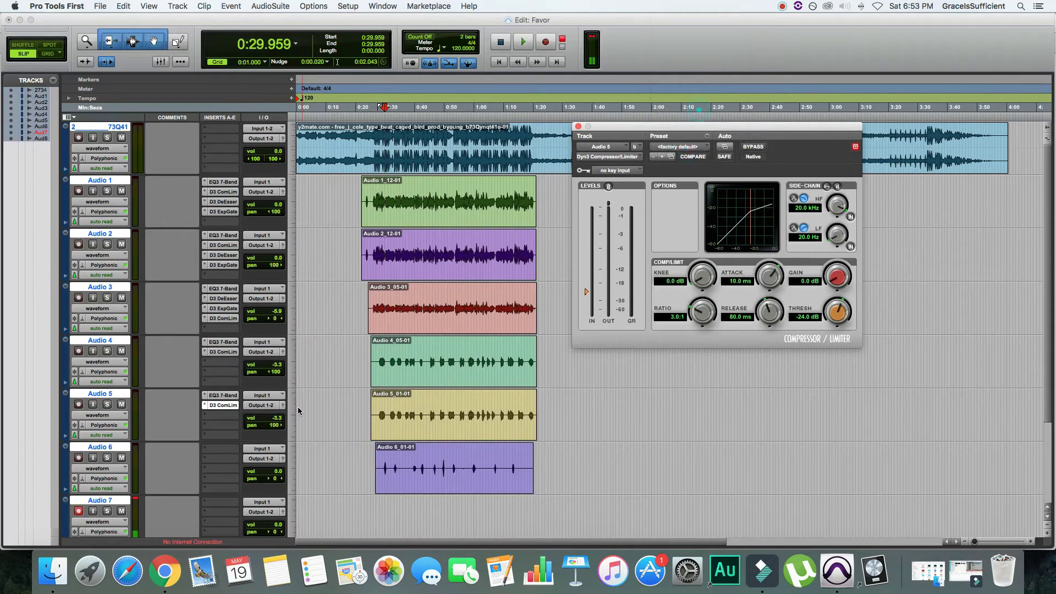
Step: Insert Dyn3 De-Esser (mono) in Audio 4's third insert slot and load the Male De-Ess HF preset
left_click(220, 362)
mouse_move(242, 384)
mouse_move(312, 402)
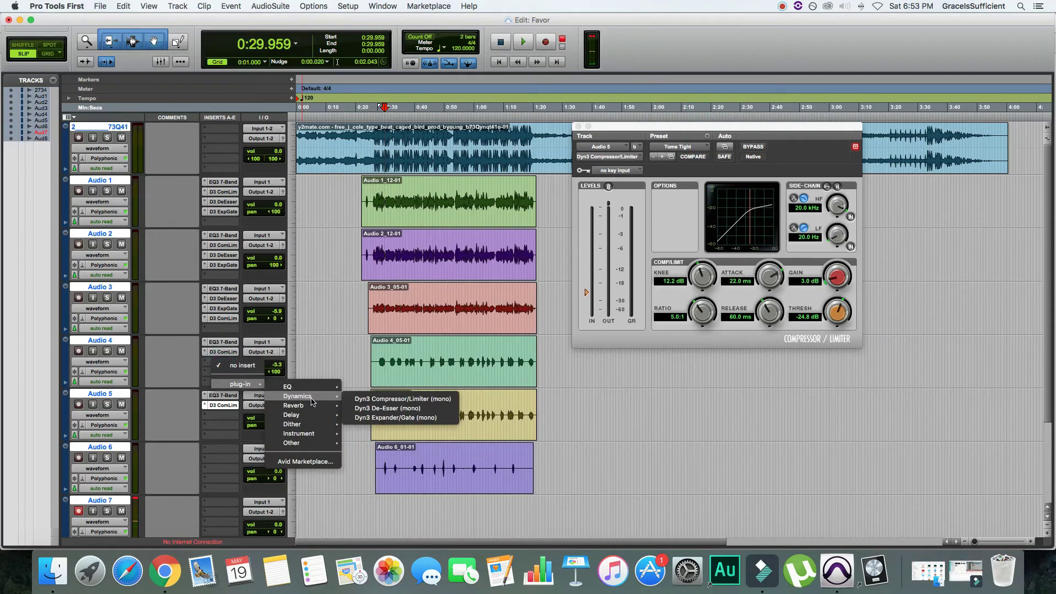
left_click(380, 409)
left_click(683, 147)
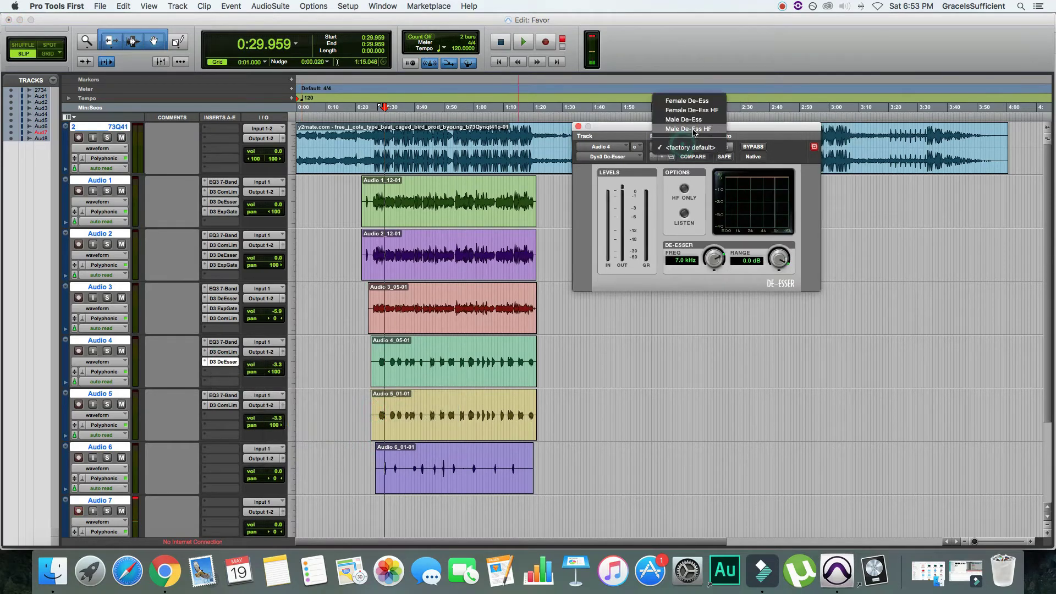
left_click(691, 121)
Step: Insert Dyn3 De-Esser (mono) in Audio 5's third insert slot and load the Male De-Ess HF preset
left_click(221, 416)
mouse_move(242, 438)
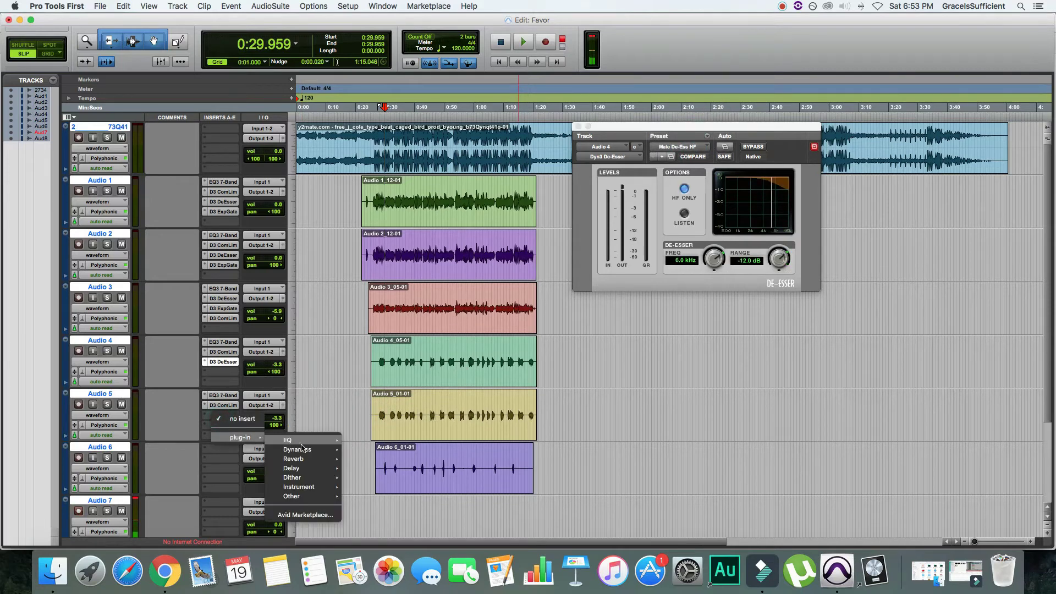
mouse_move(308, 450)
left_click(405, 462)
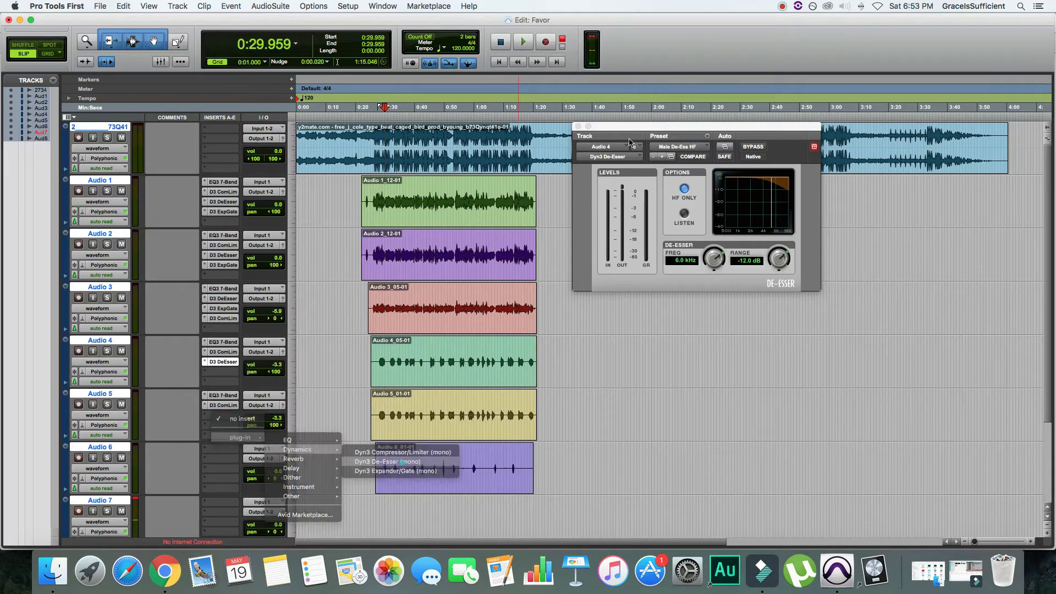
left_click(692, 148)
left_click(694, 129)
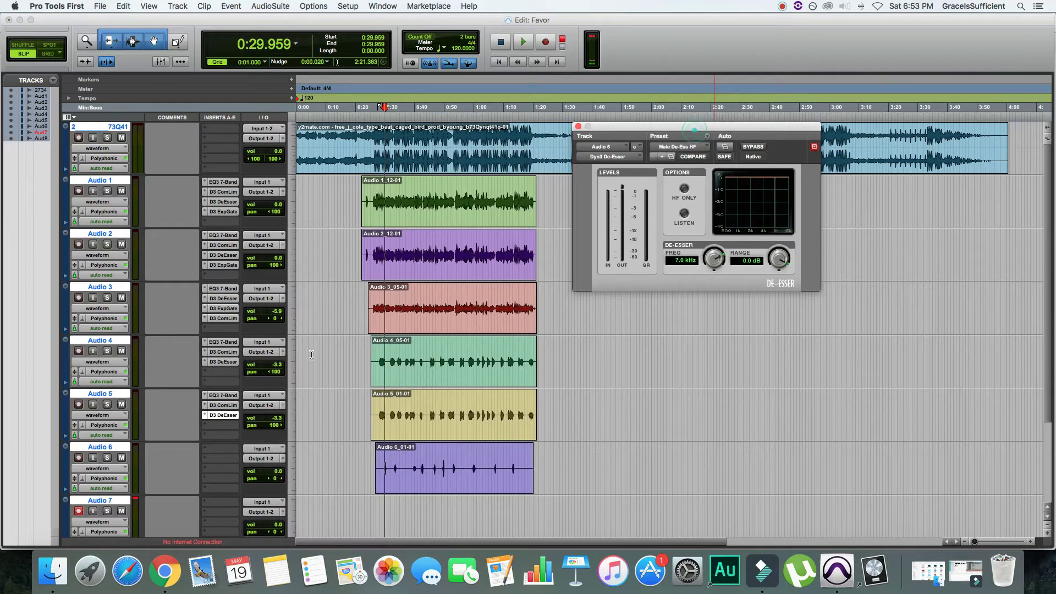
Step: Insert Dyn3 Expander/Gate (mono) in Audio 4's fourth insert slot and load the Vocal Expander preset
left_click(222, 372)
mouse_move(242, 394)
mouse_move(300, 405)
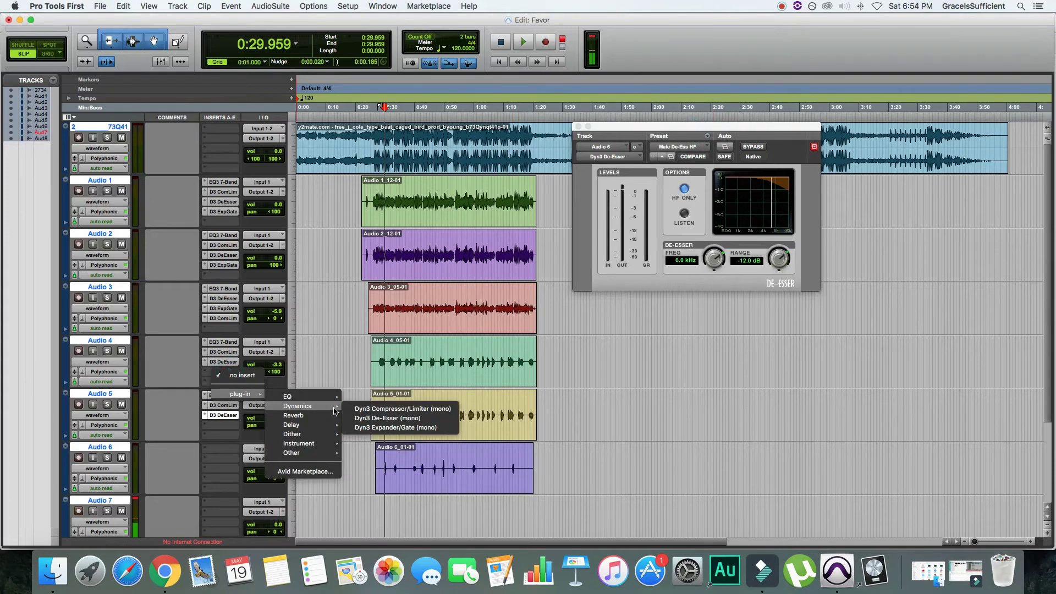
left_click(383, 426)
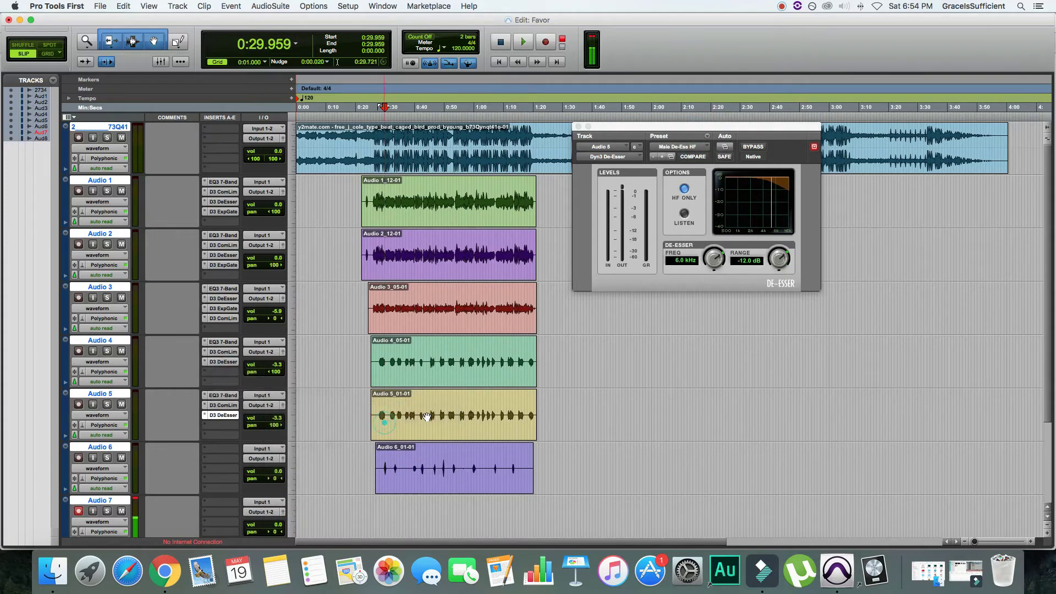
left_click(690, 148)
left_click(682, 167)
Step: Insert Dyn3 Expander/Gate (mono) in Audio 5's fourth insert slot, load the Vocal Expander preset, and close the plug-in window
left_click(223, 426)
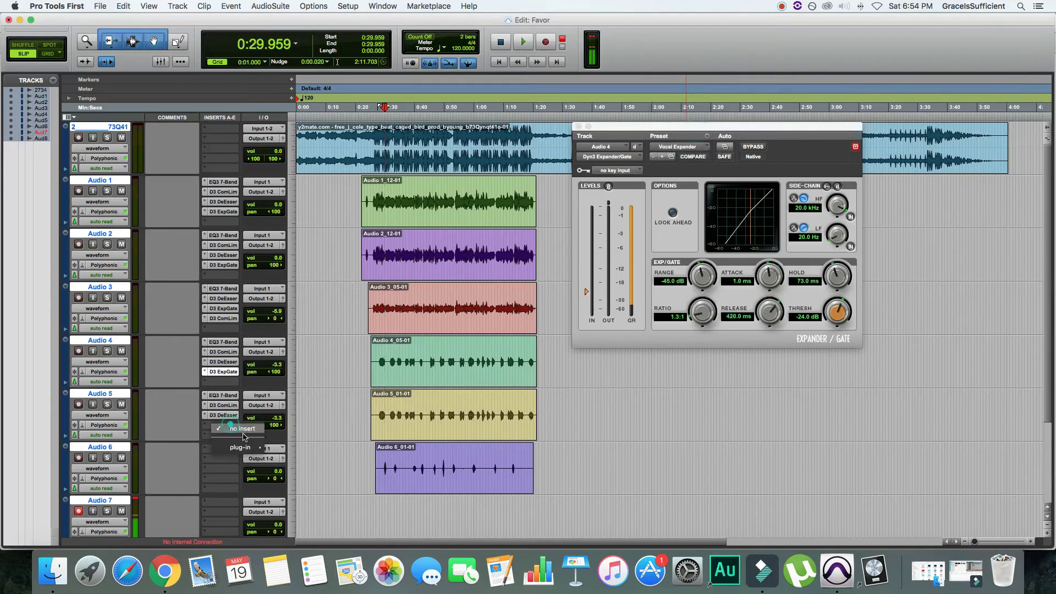
mouse_move(250, 447)
mouse_move(316, 463)
left_click(408, 483)
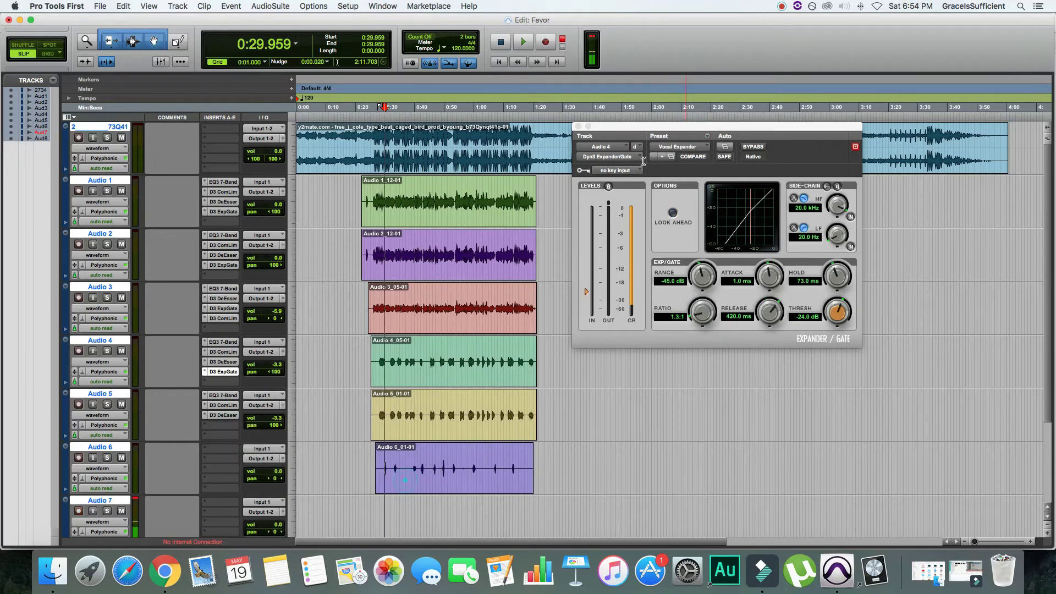
left_click(688, 147)
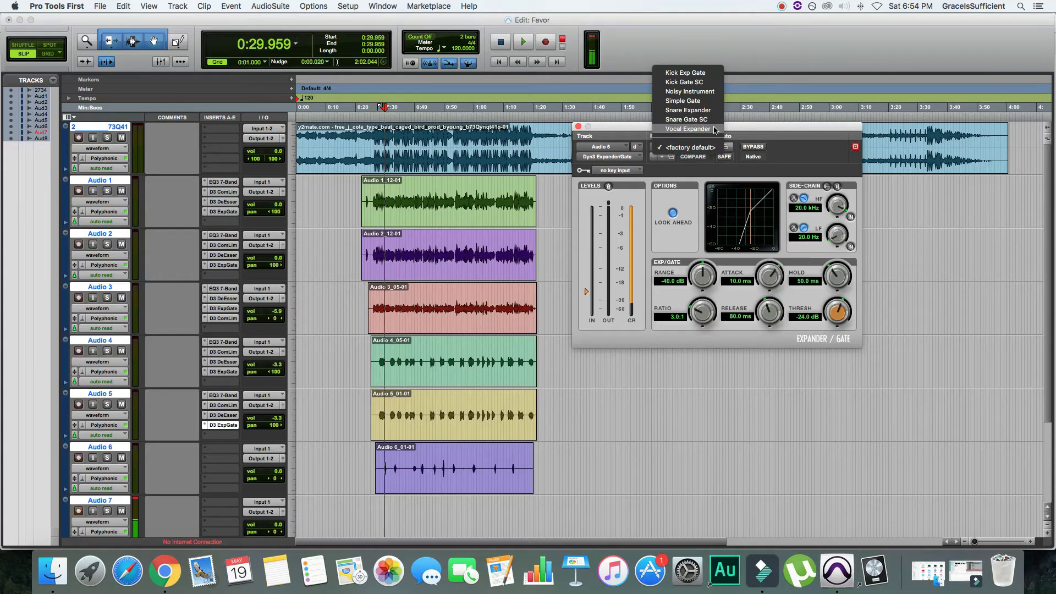
left_click(715, 130)
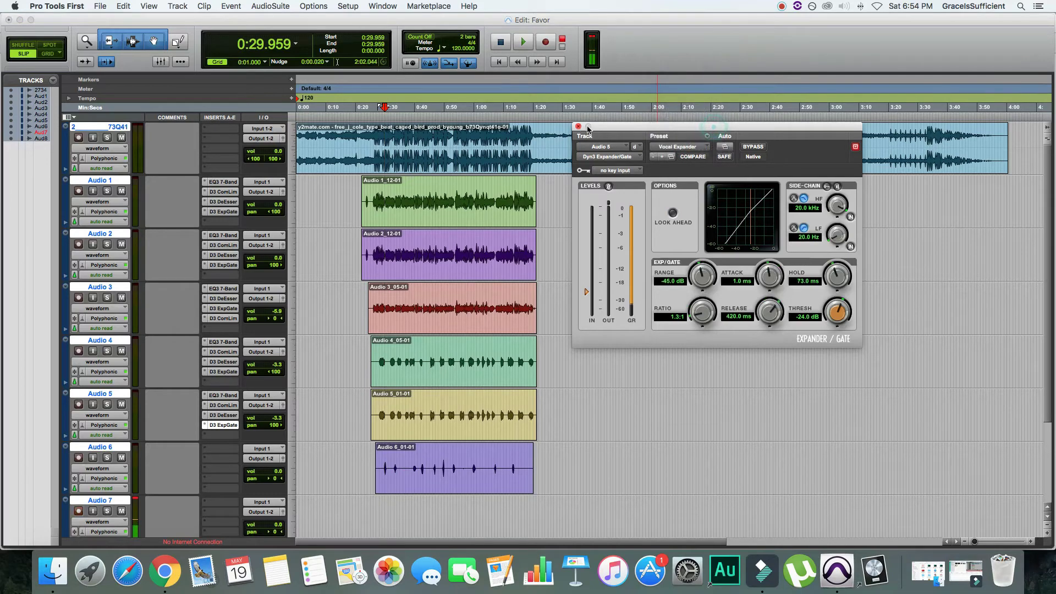
left_click(579, 127)
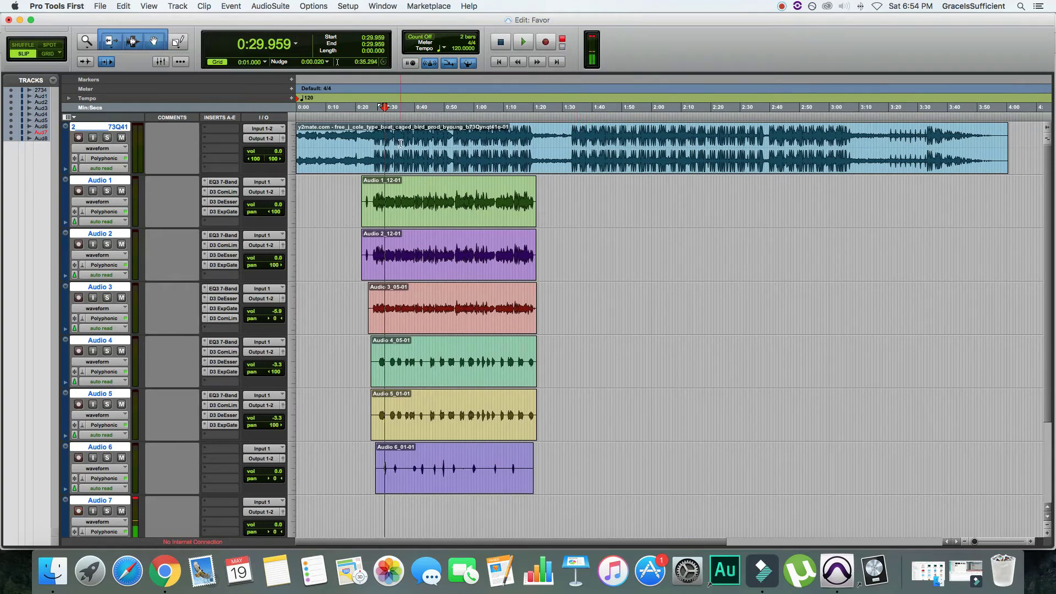
Step: Play the mix from about 0:25 to hear the balance of the processed vocal tracks
left_click(371, 117)
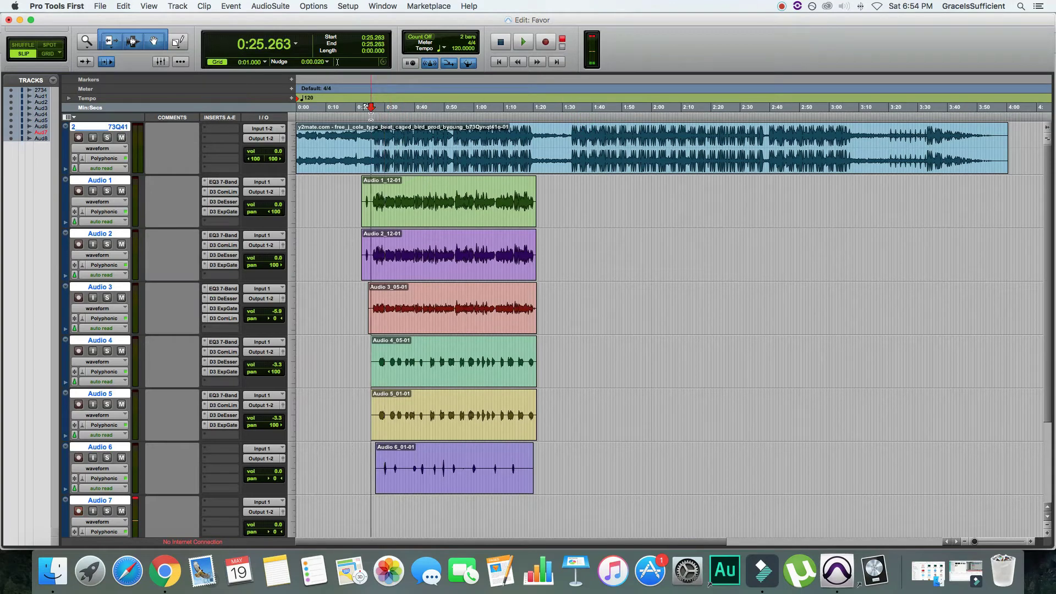
left_click(523, 42)
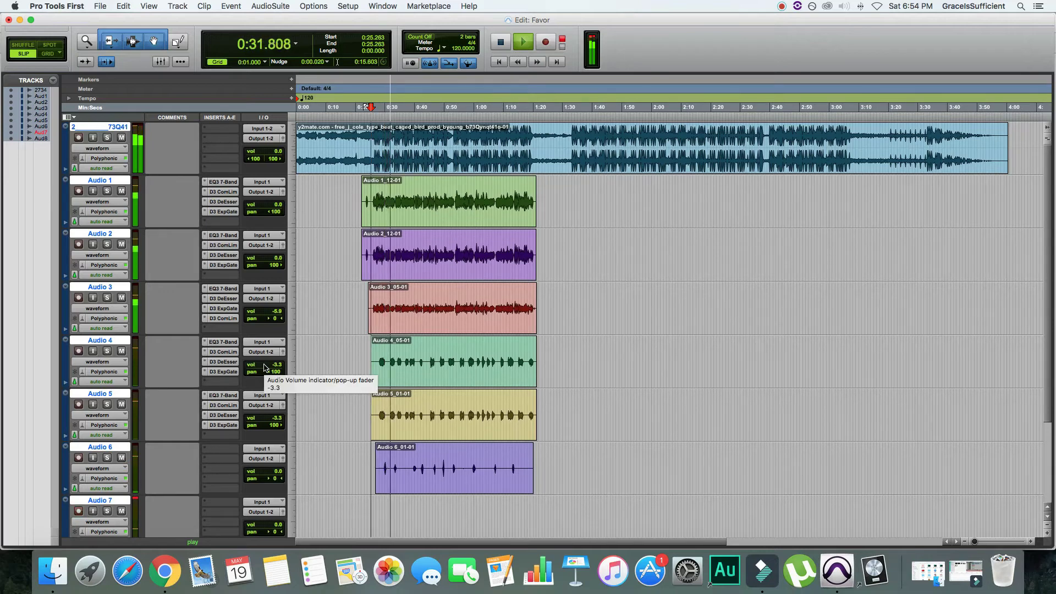
left_click(500, 43)
Step: Insert the EQ3 7-Band plug-in in Audio 6's first insert slot
left_click(220, 450)
mouse_move(240, 471)
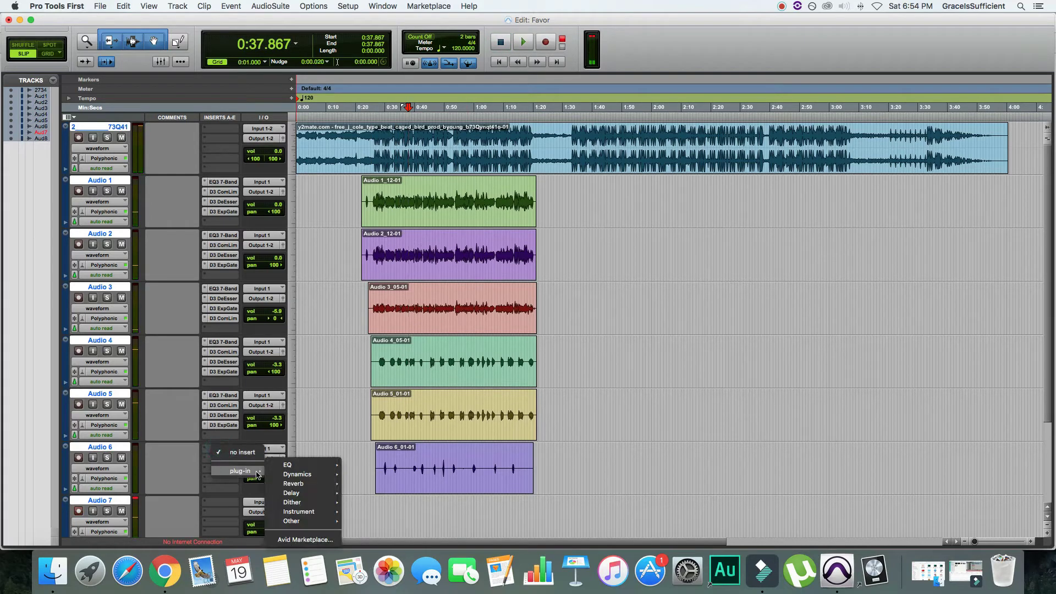
mouse_move(309, 472)
left_click(380, 476)
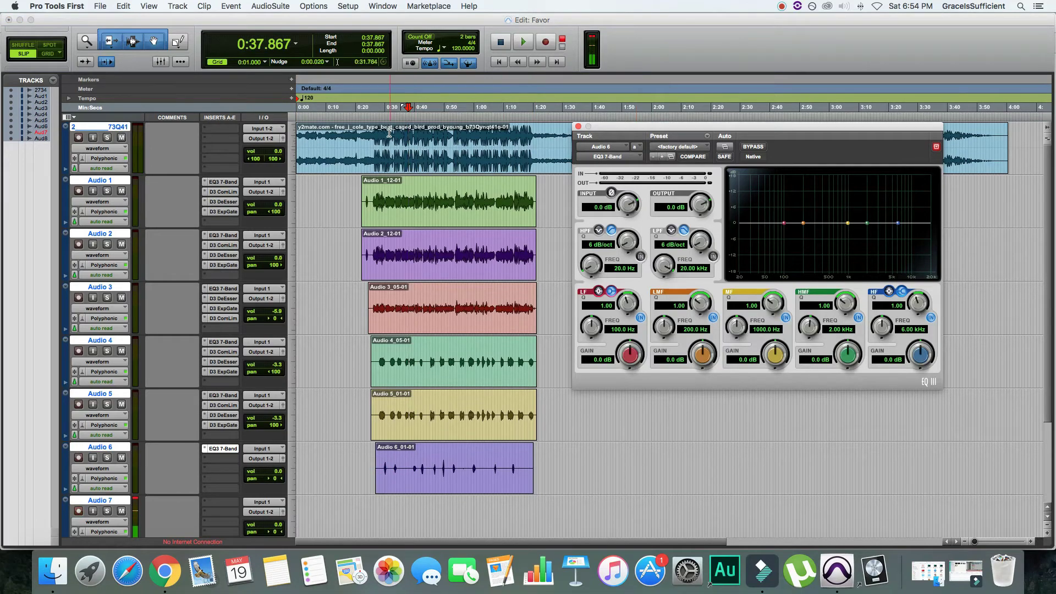
Step: Play the mix from about 0:26 to hear Audio 6 with the EQ at its factory default
left_click(373, 119)
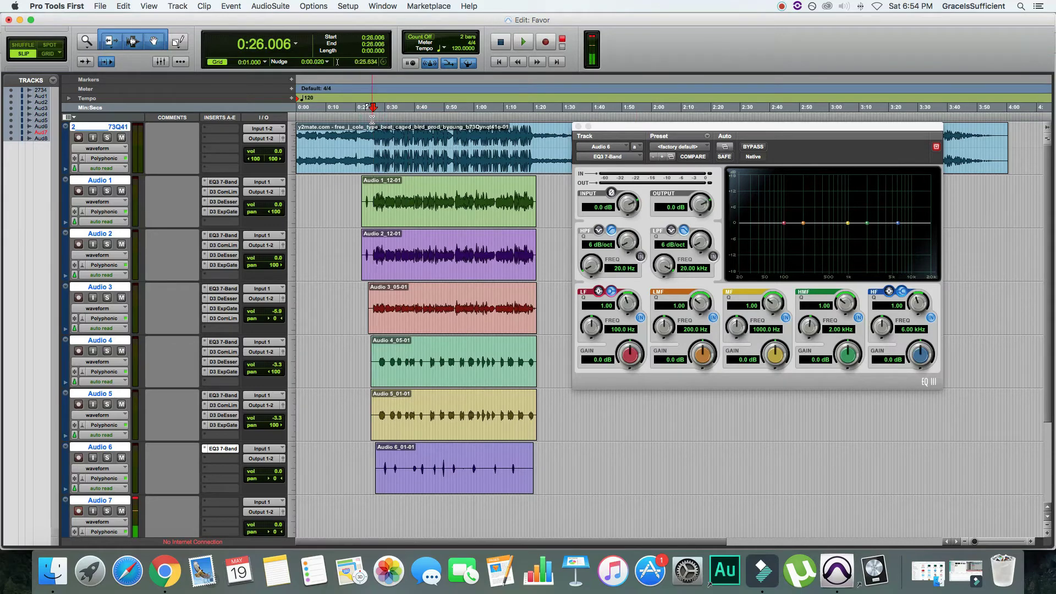
left_click(522, 43)
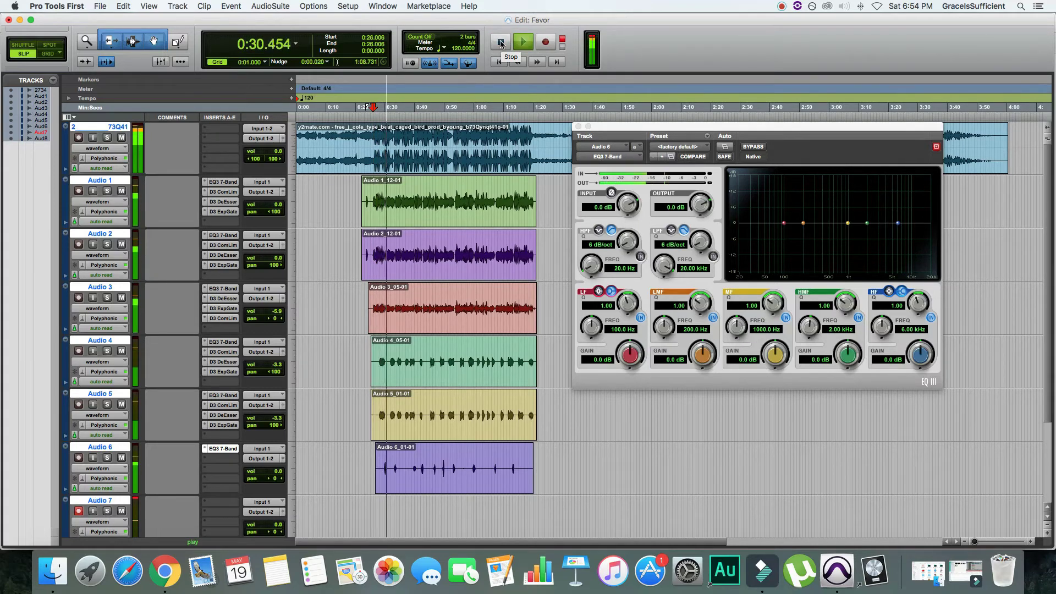
left_click(500, 43)
Step: Load the fake radio preset in Audio 6's EQ3 7-Band
left_click(691, 146)
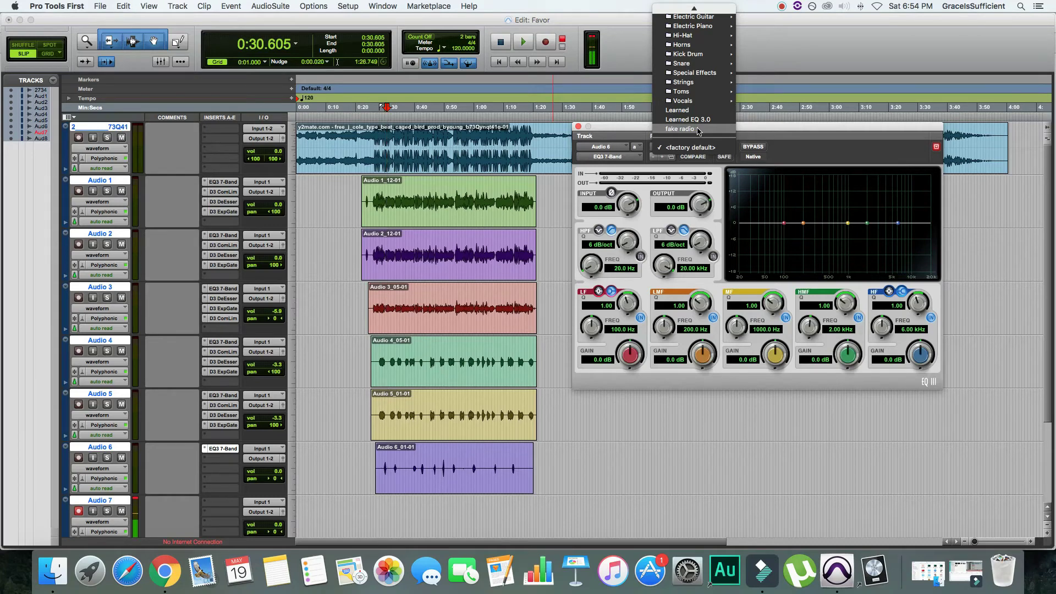
left_click(697, 129)
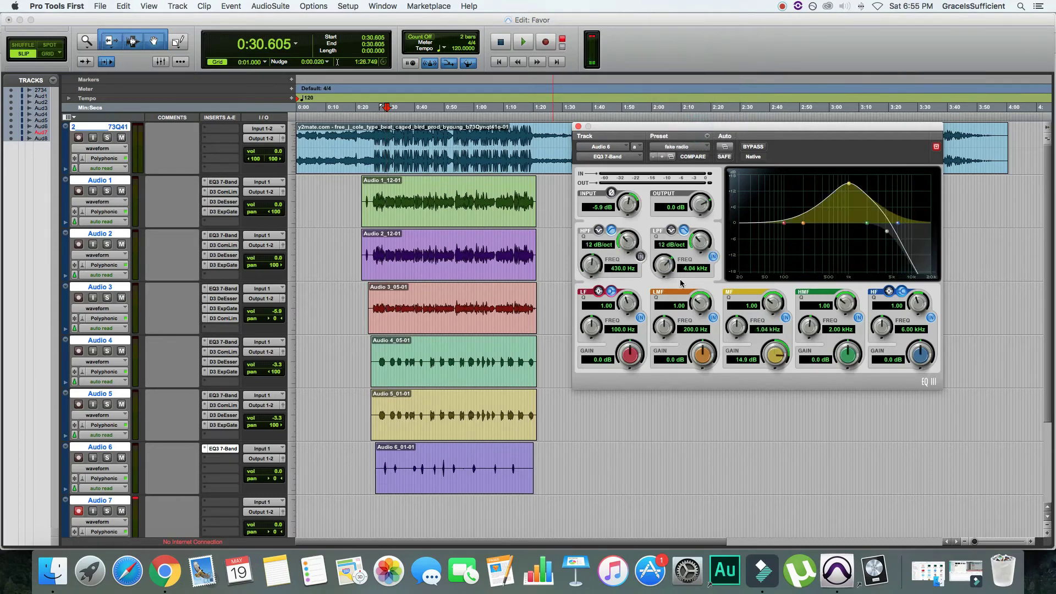
left_click(692, 147)
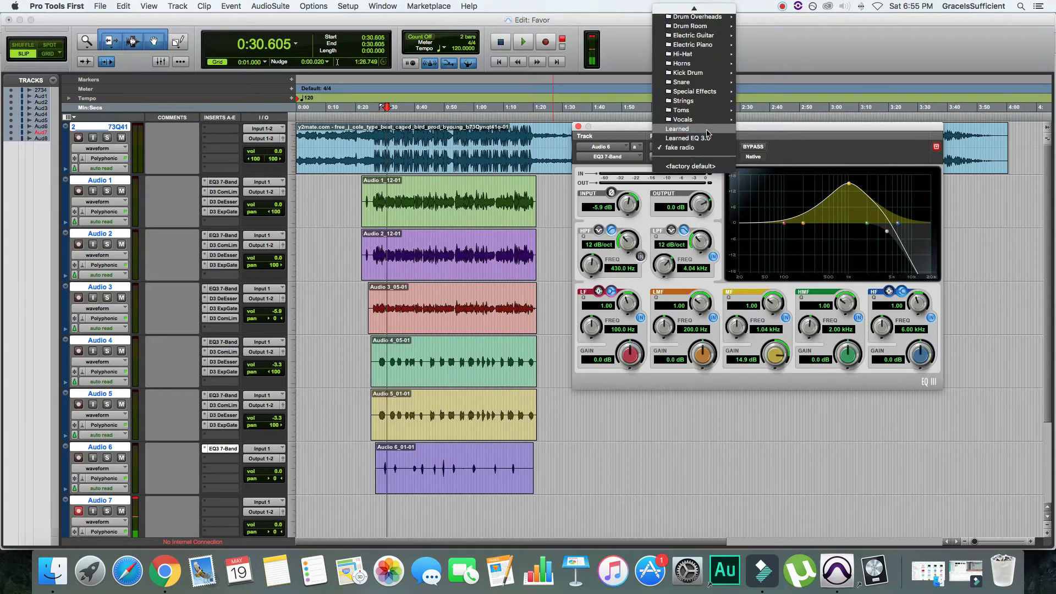
left_click(702, 147)
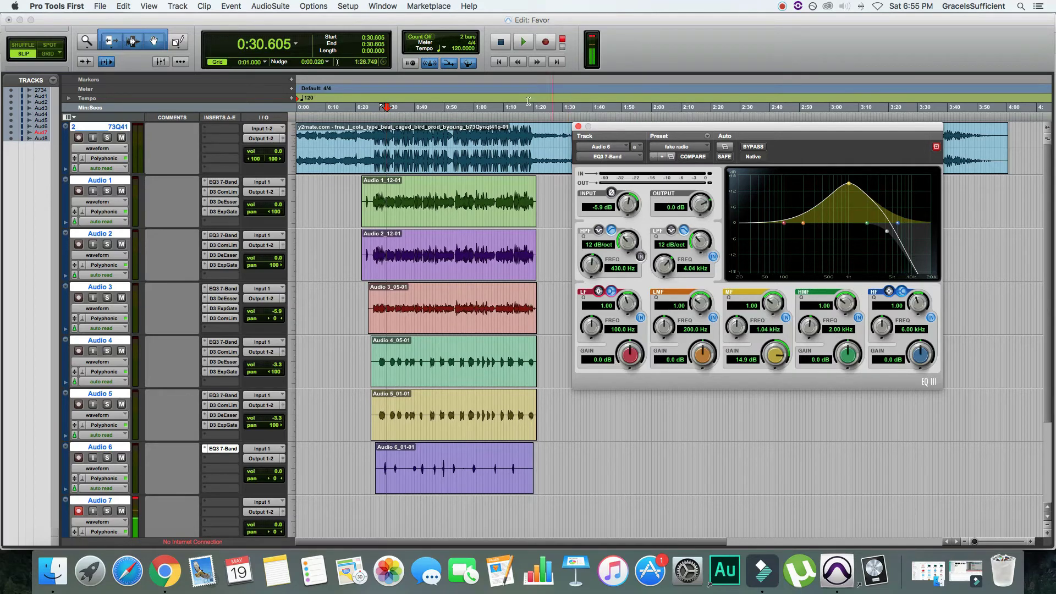
Step: Play the mix from about 0:27 to audition the fake radio EQ on Audio 6
left_click(378, 122)
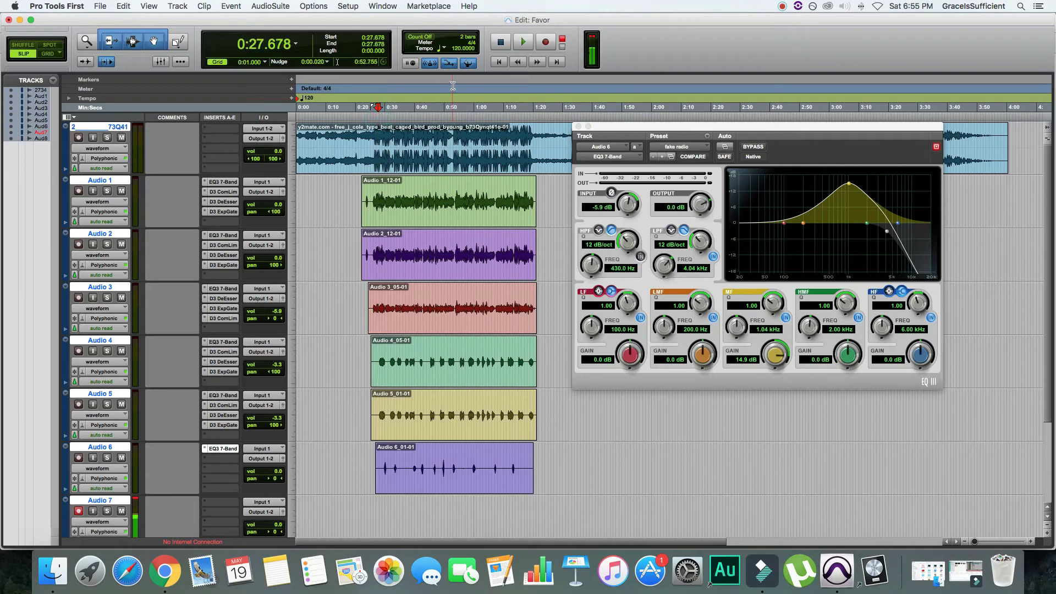
left_click(525, 44)
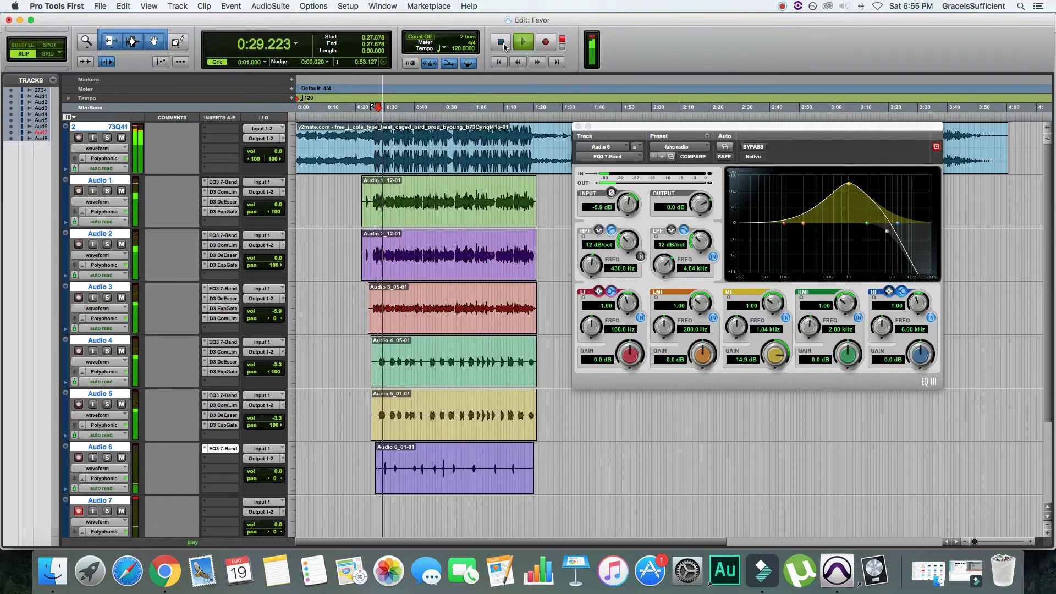
left_click(501, 42)
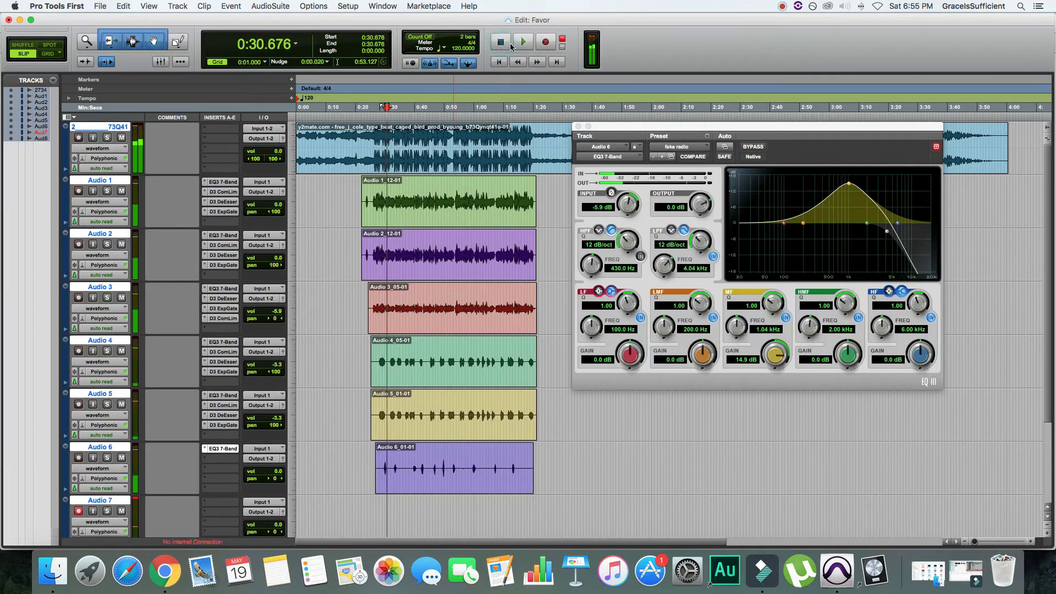
key("space")
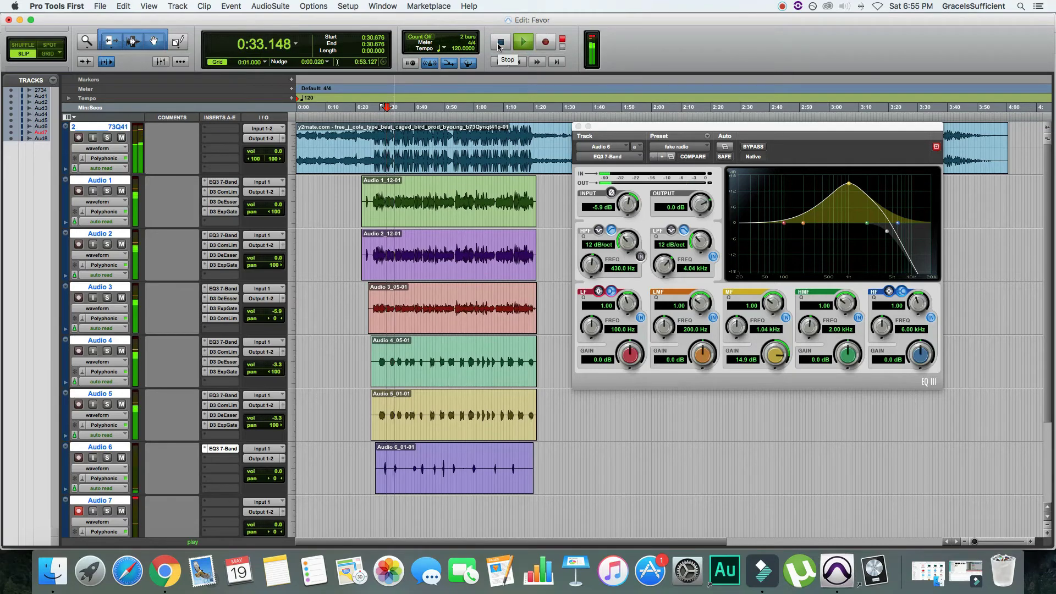
left_click(500, 43)
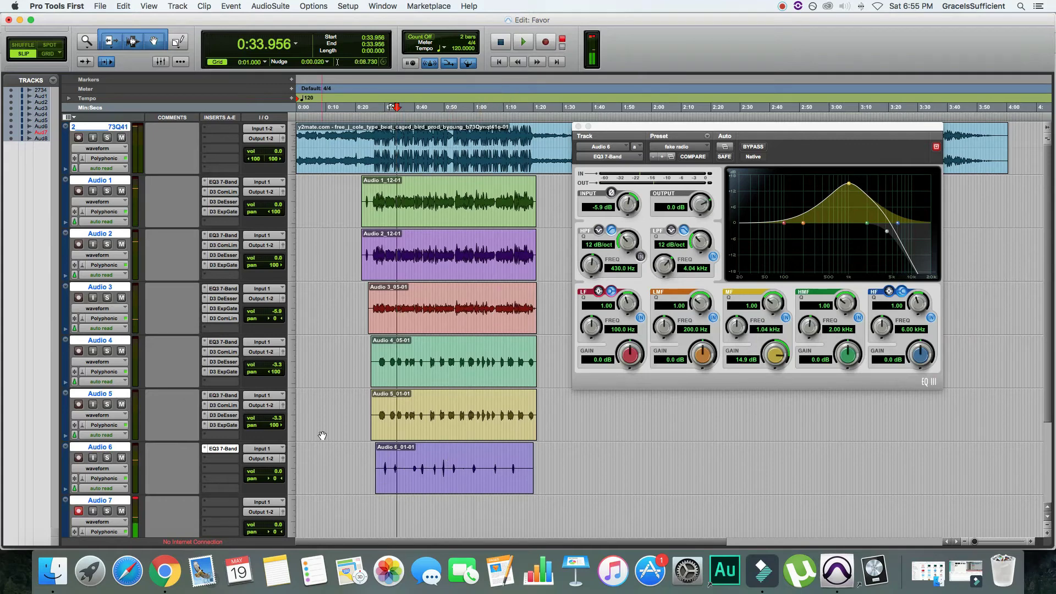
Step: Insert a second EQ3 7-Band in Audio 6's second insert slot and load the Vocal Cleanup preset
left_click(221, 463)
mouse_move(242, 481)
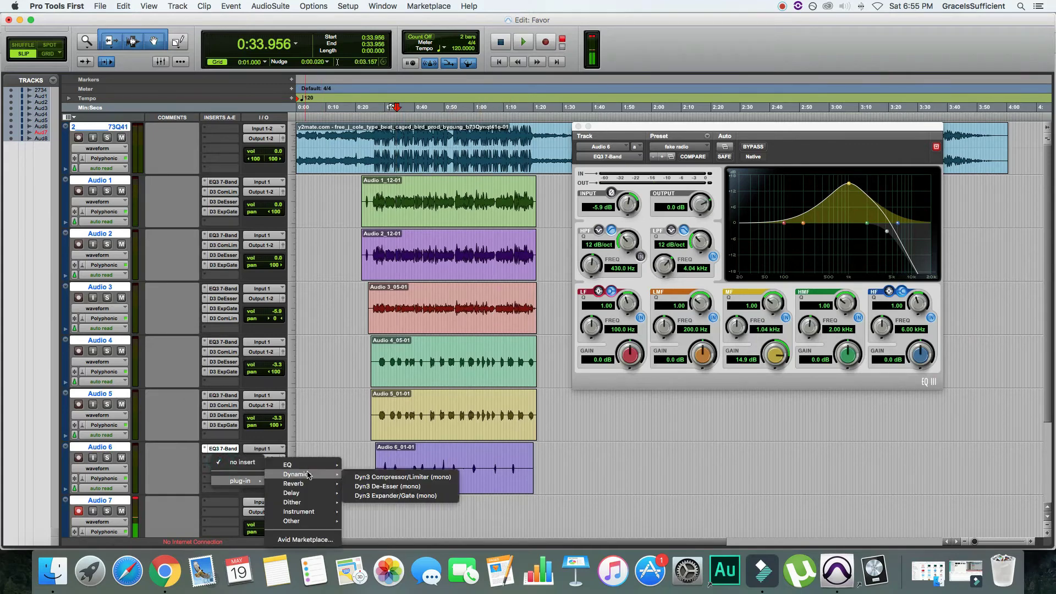
mouse_move(317, 467)
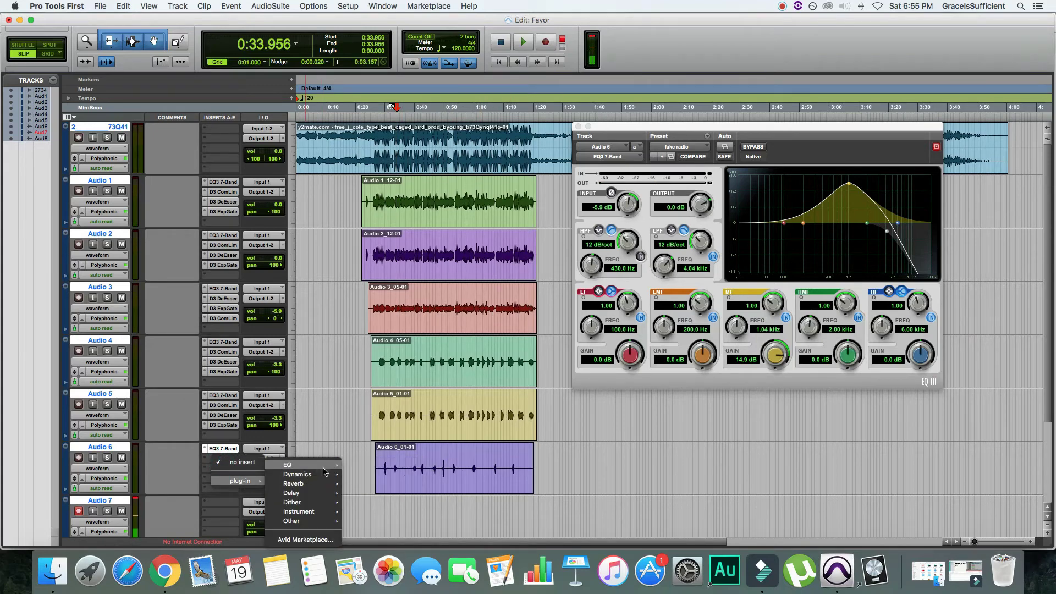
left_click(349, 475)
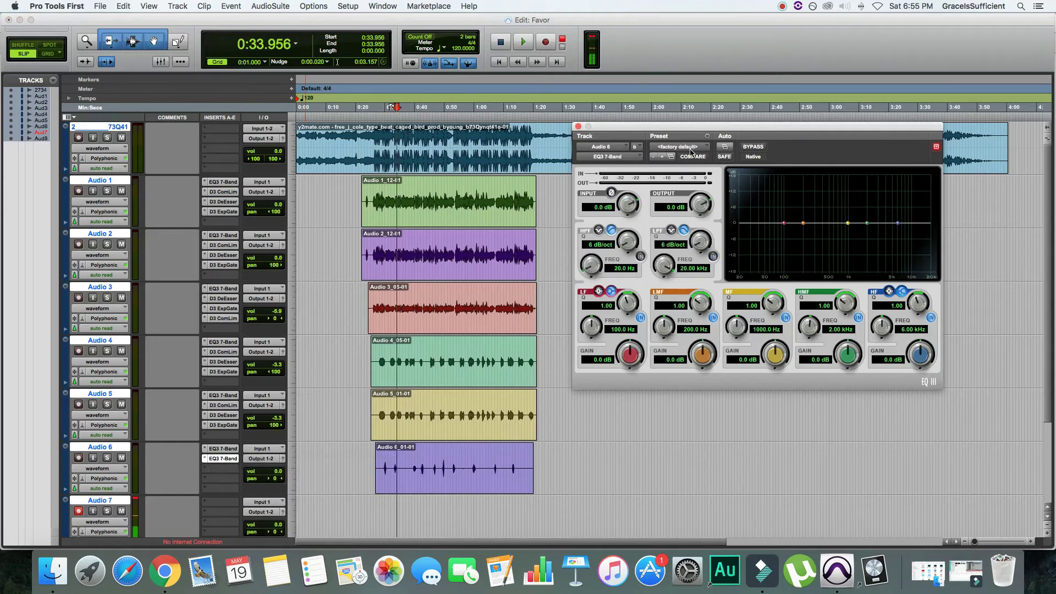
left_click(679, 146)
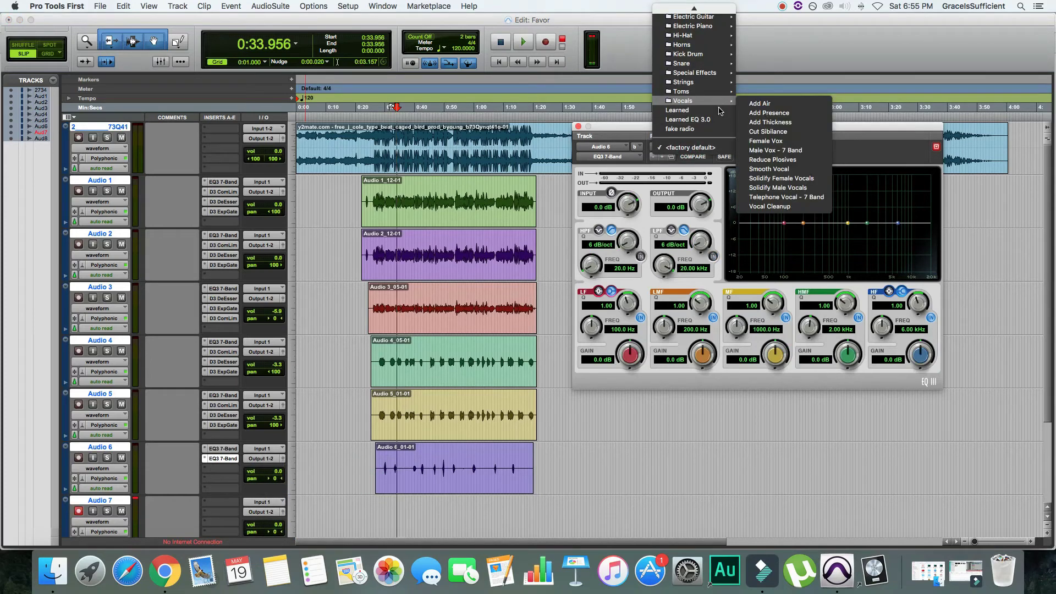
mouse_move(725, 101)
left_click(769, 206)
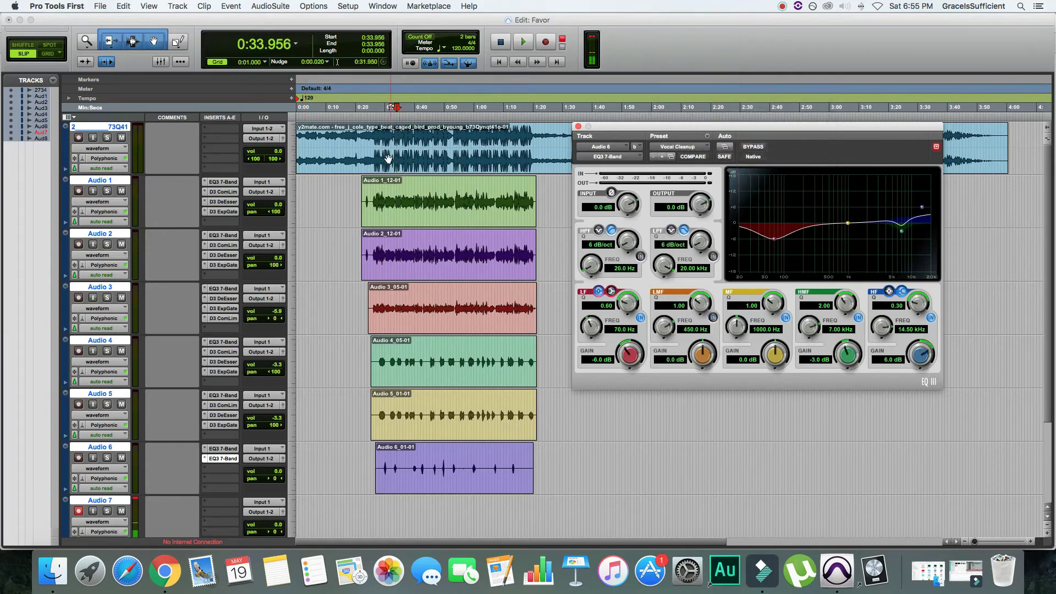
Step: Play the mix from about 0:25 while inserting Dyn3 Compressor/Limiter (mono) in Audio 6's third insert slot, and close the plug-in window
left_click(372, 119)
left_click(523, 44)
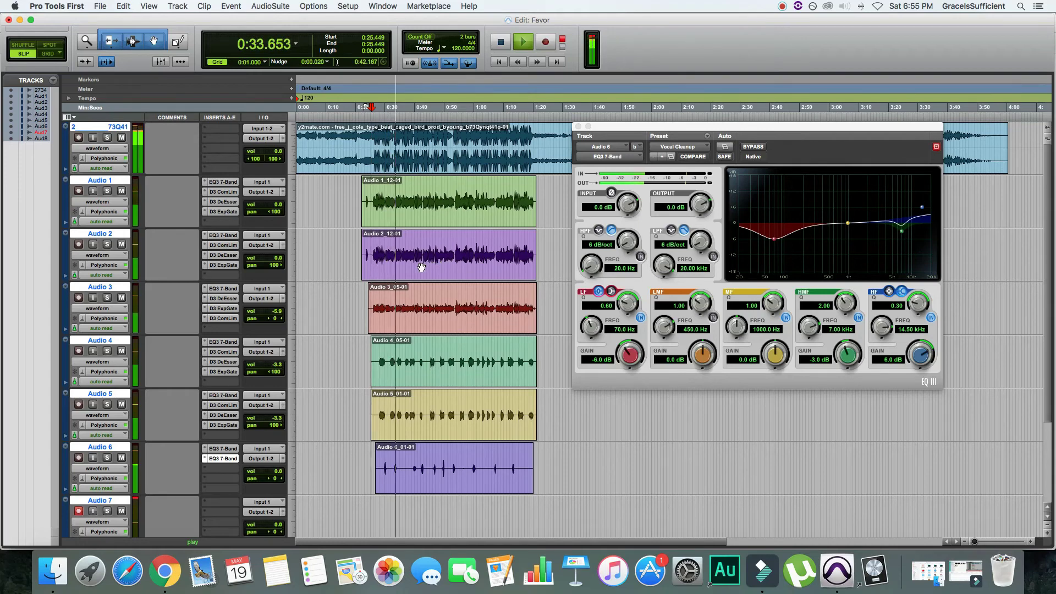
left_click(228, 473)
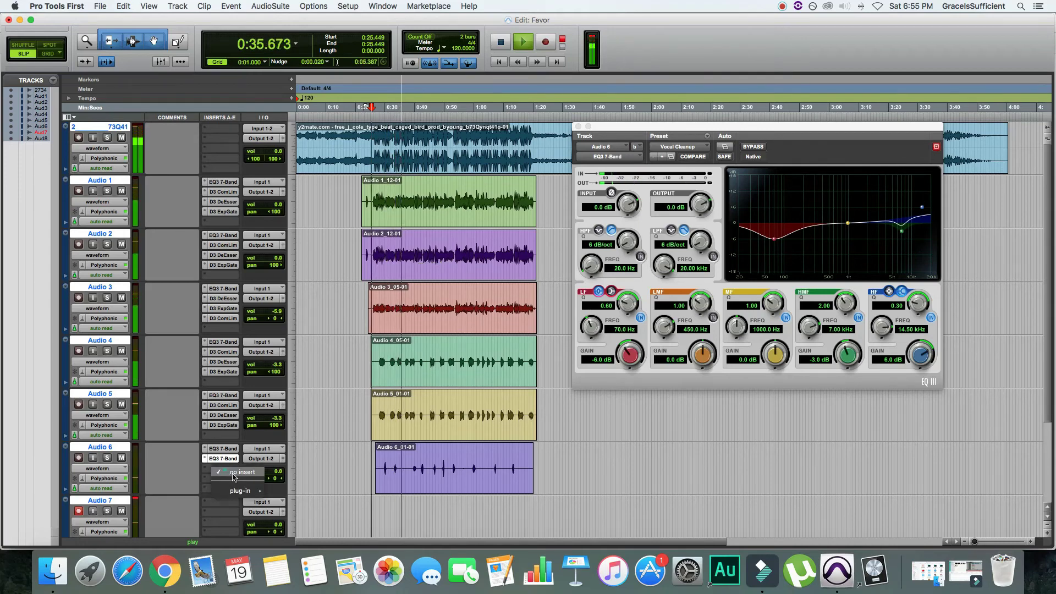
mouse_move(245, 490)
mouse_move(316, 476)
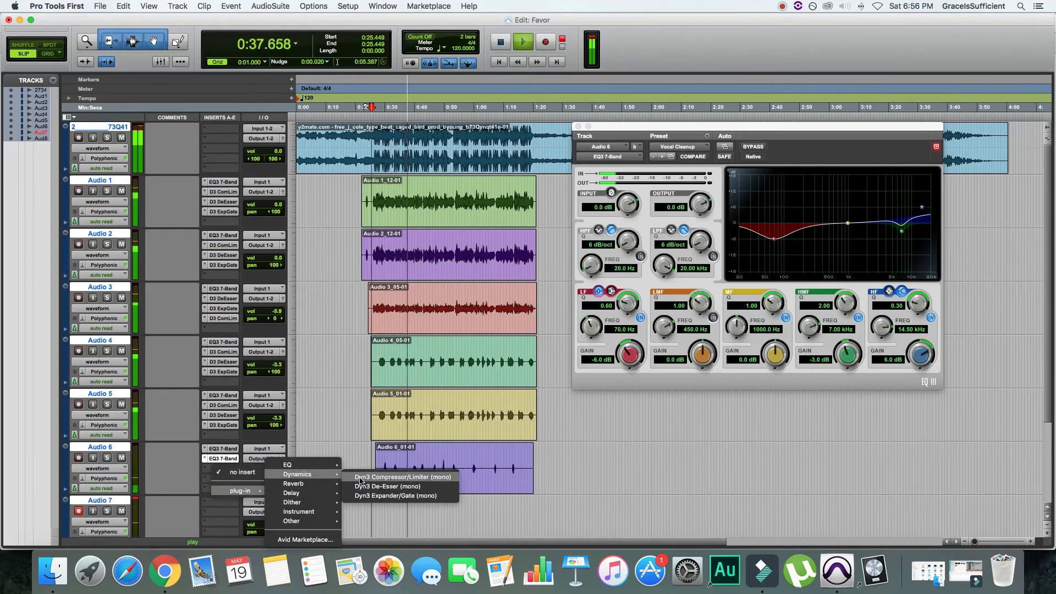
left_click(385, 477)
left_click(692, 147)
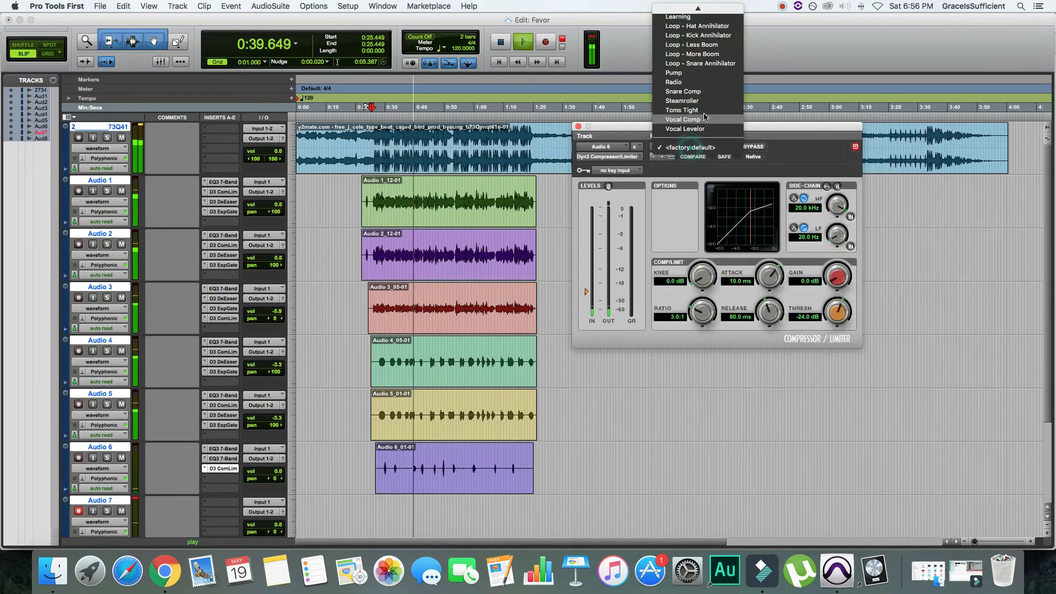
left_click(692, 148)
left_click(578, 126)
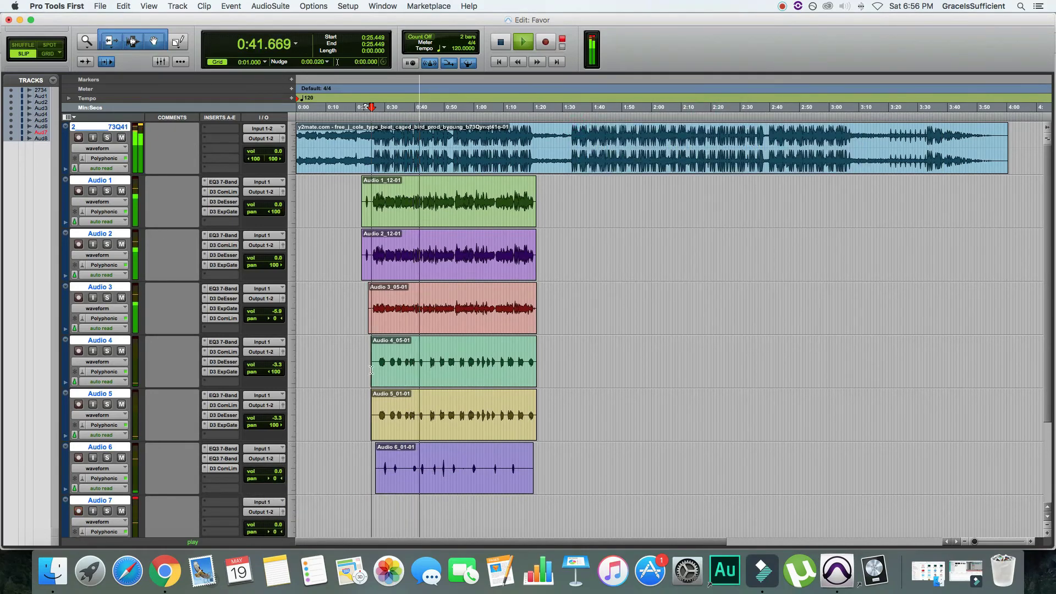
left_click(506, 47)
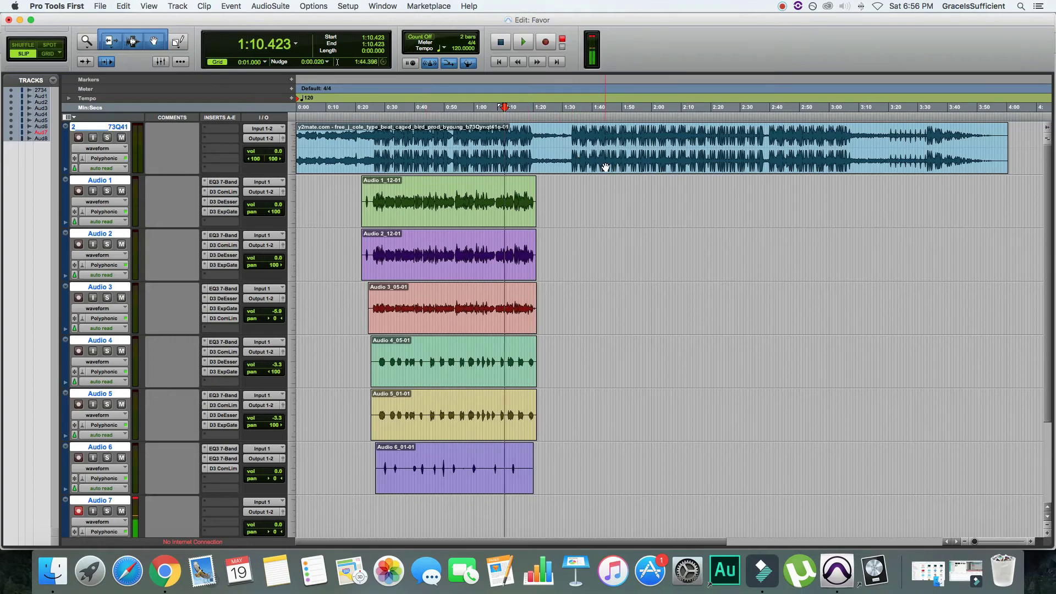
Step: Using the Selector tool, delete the beat's audio from about 1:42 to its end
left_click(602, 186)
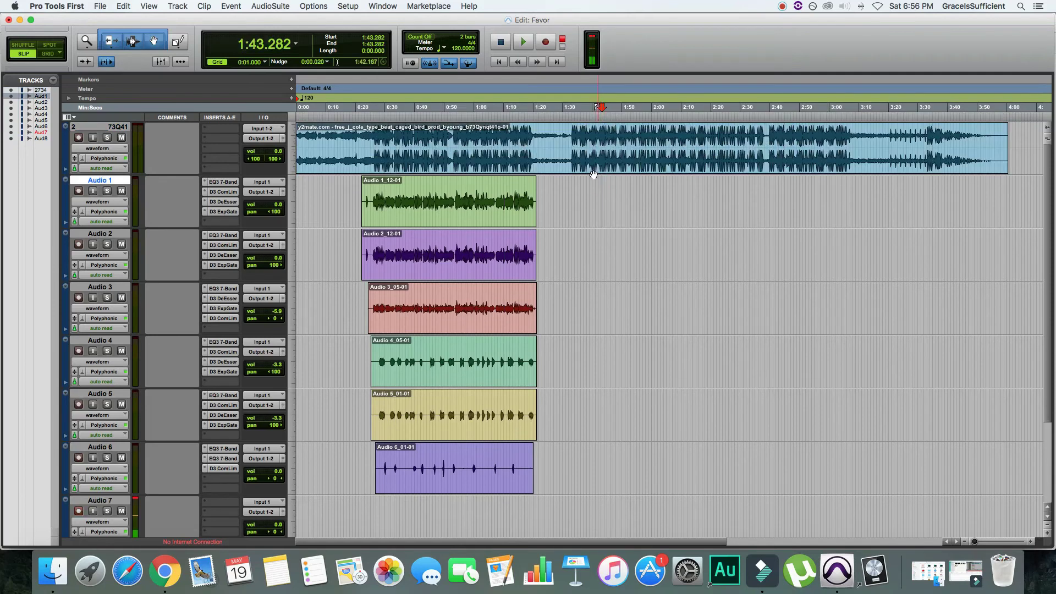
right_click(598, 180)
mouse_move(660, 185)
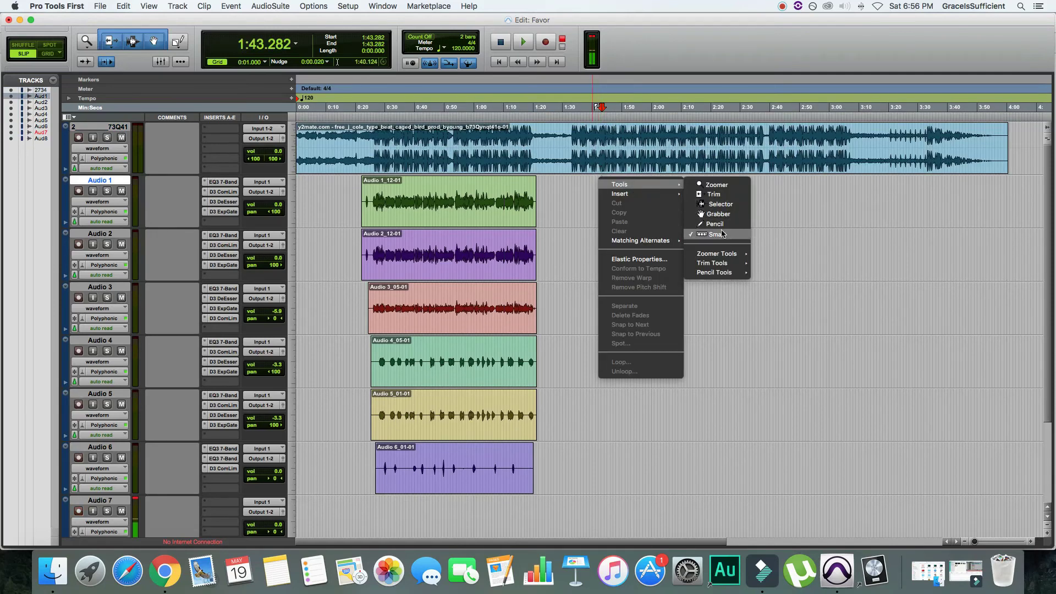
left_click(721, 204)
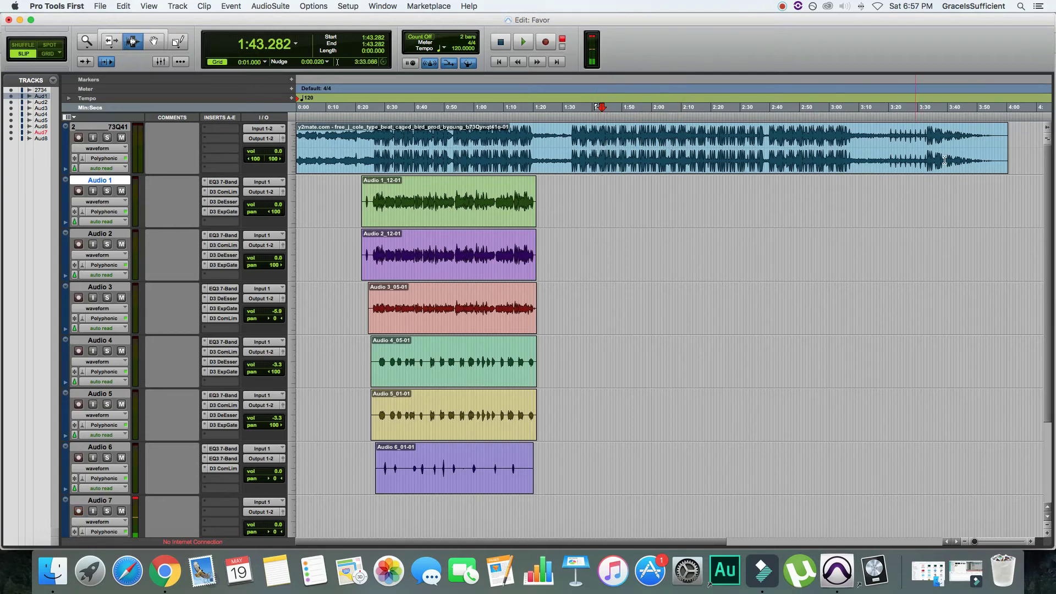
left_click_drag(1015, 161, 598, 174)
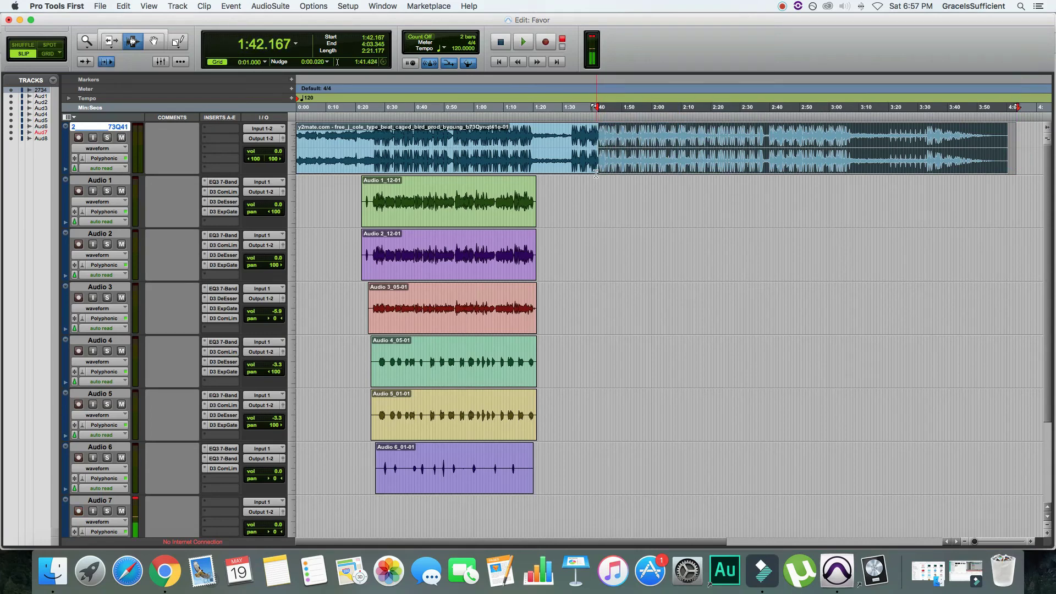
key("Delete")
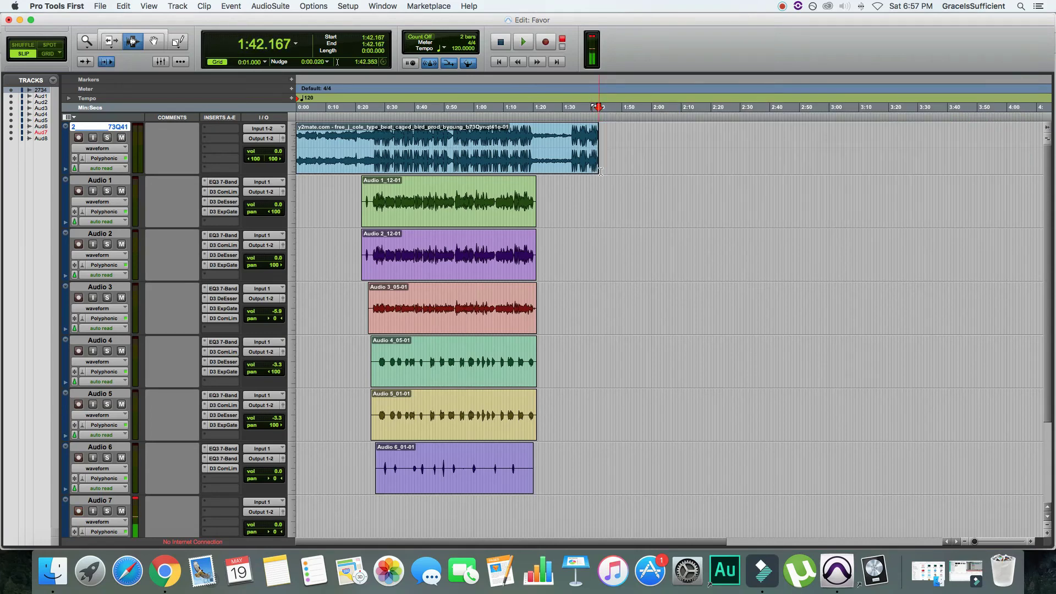
Step: Switch to the Smart tool and add a fade-out to the beat from about 1:18 to the clip's end
right_click(597, 145)
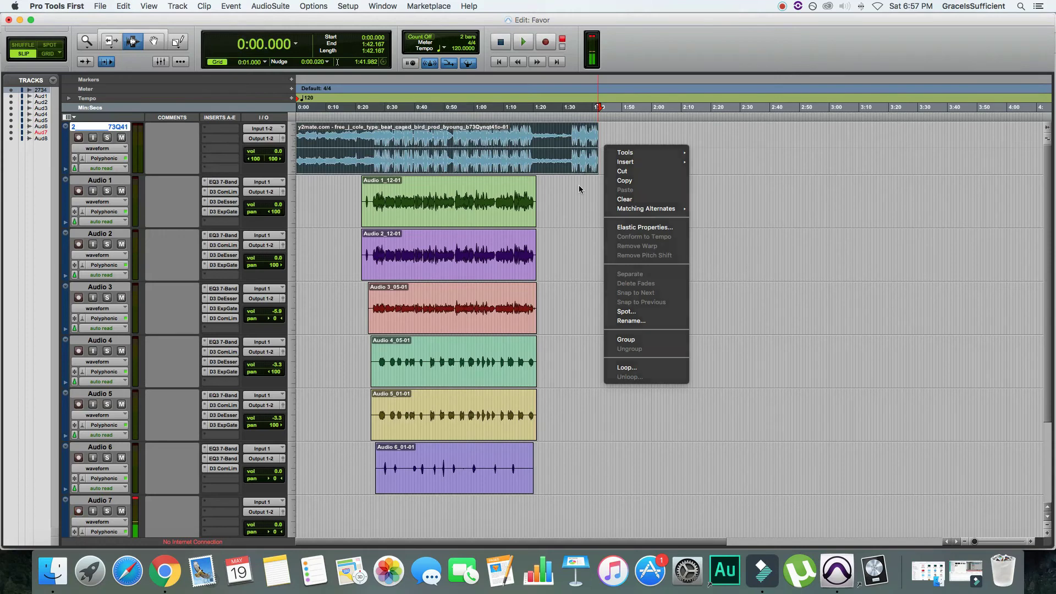
left_click(579, 185)
left_click(598, 200)
right_click(616, 154)
mouse_move(644, 159)
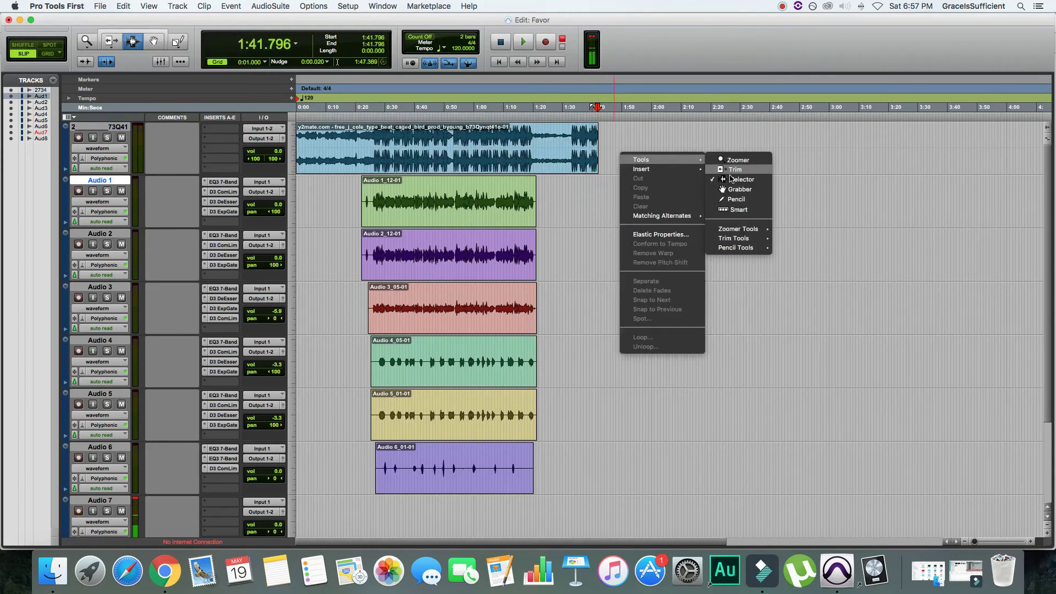
left_click(741, 210)
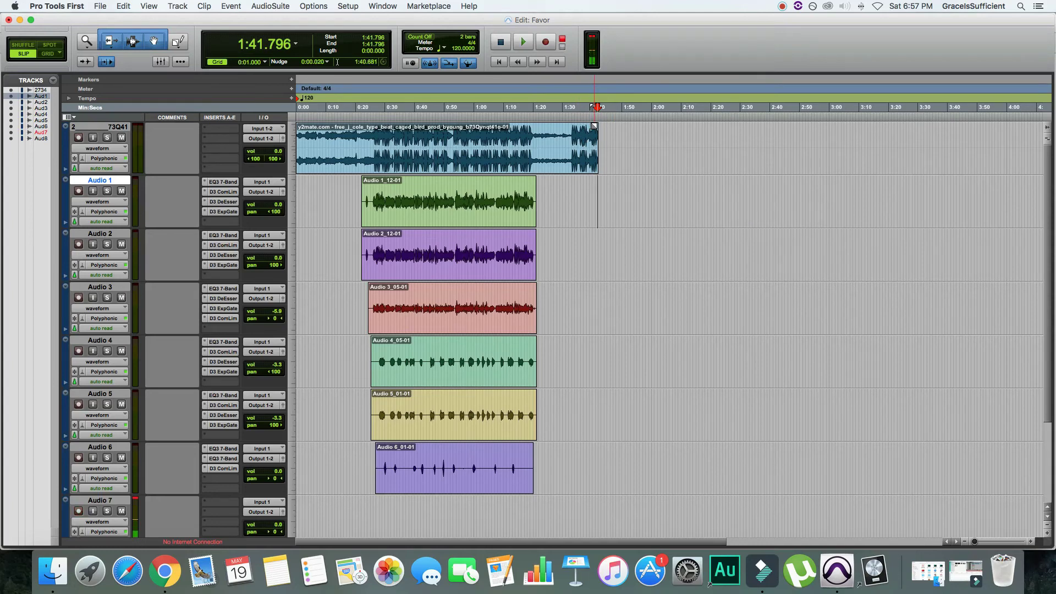
mouse_move(594, 126)
left_mouse_down()
mouse_move(548, 144)
mouse_move(528, 139)
left_mouse_up()
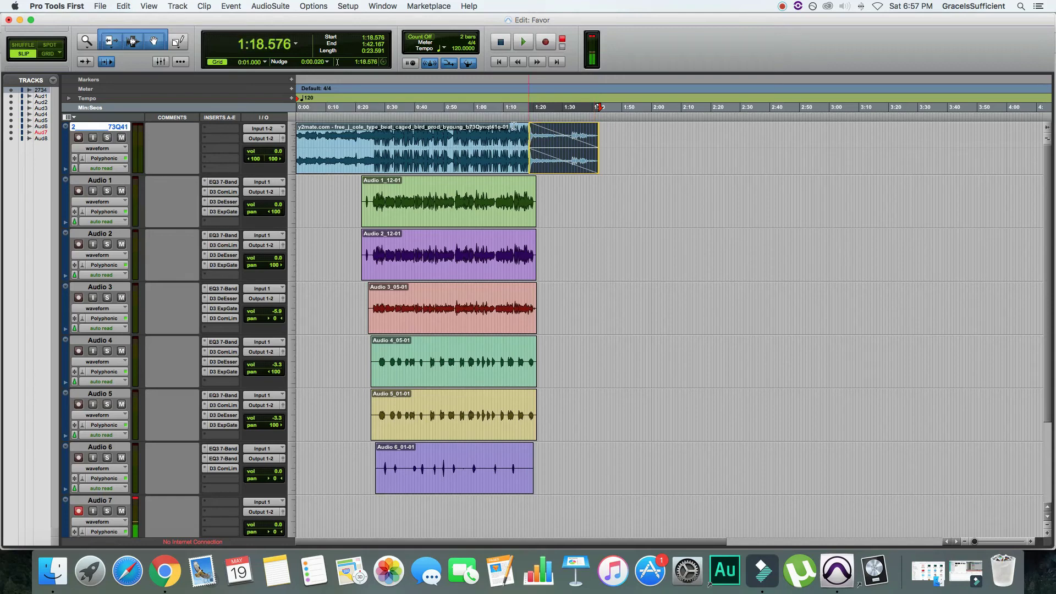
Step: Play the song from about 1:06 to check the beat's fade-out
left_click(495, 127)
key("space")
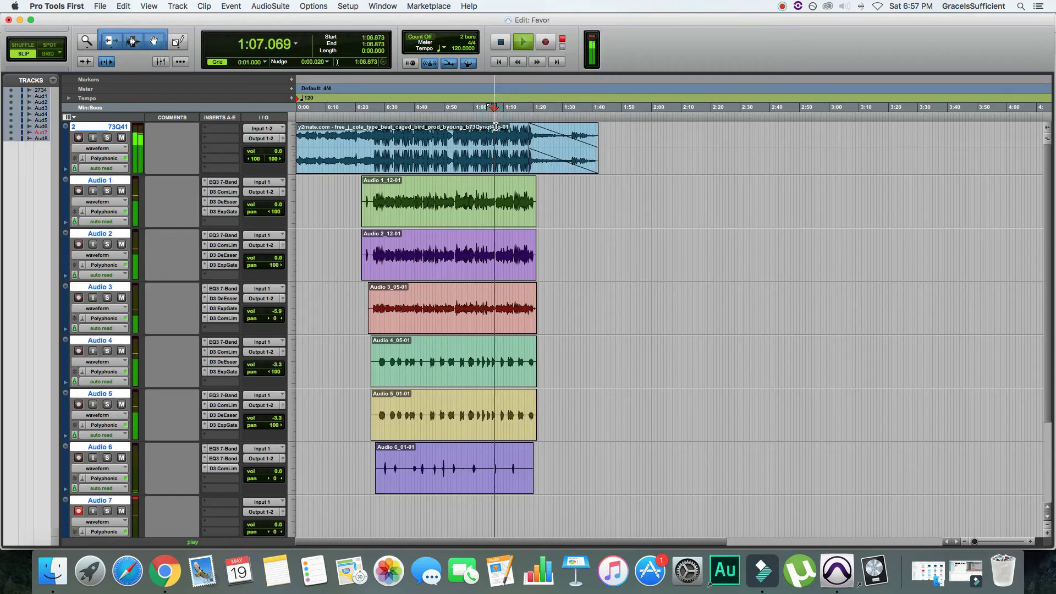
key("space")
left_click(588, 216)
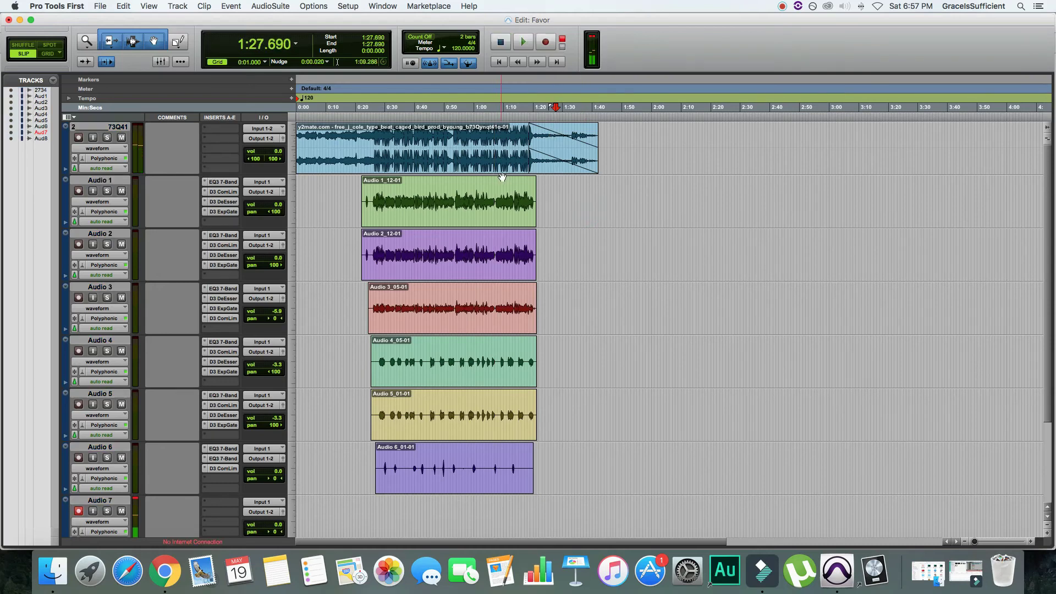
Step: Switch to the Selector tool and place the edit cursor on Audio 1 at about 1:26, just after the vocal clip
right_click(520, 167)
mouse_move(583, 170)
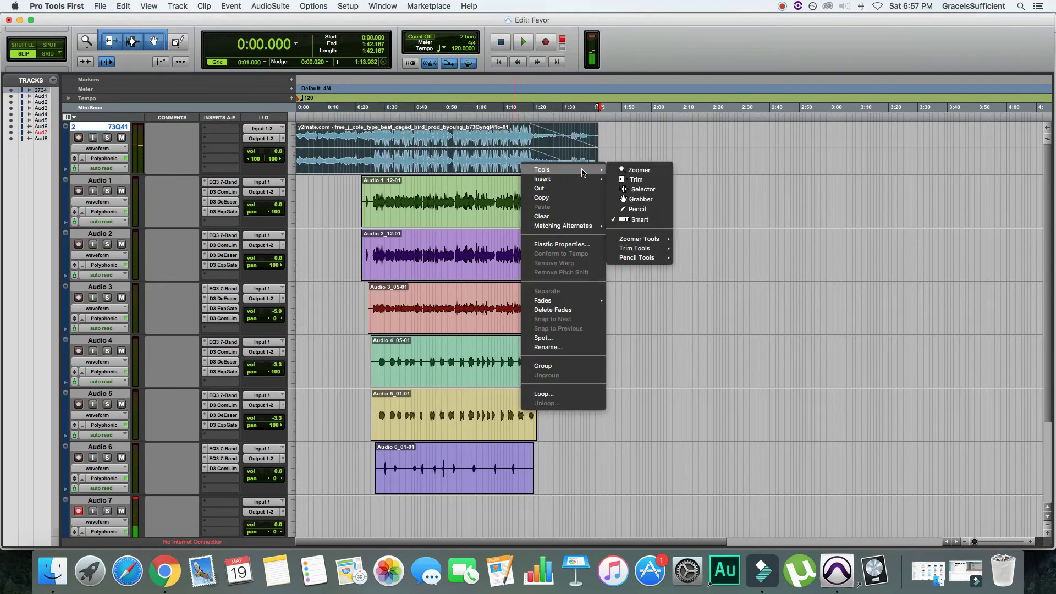
left_click(645, 190)
left_click(572, 204)
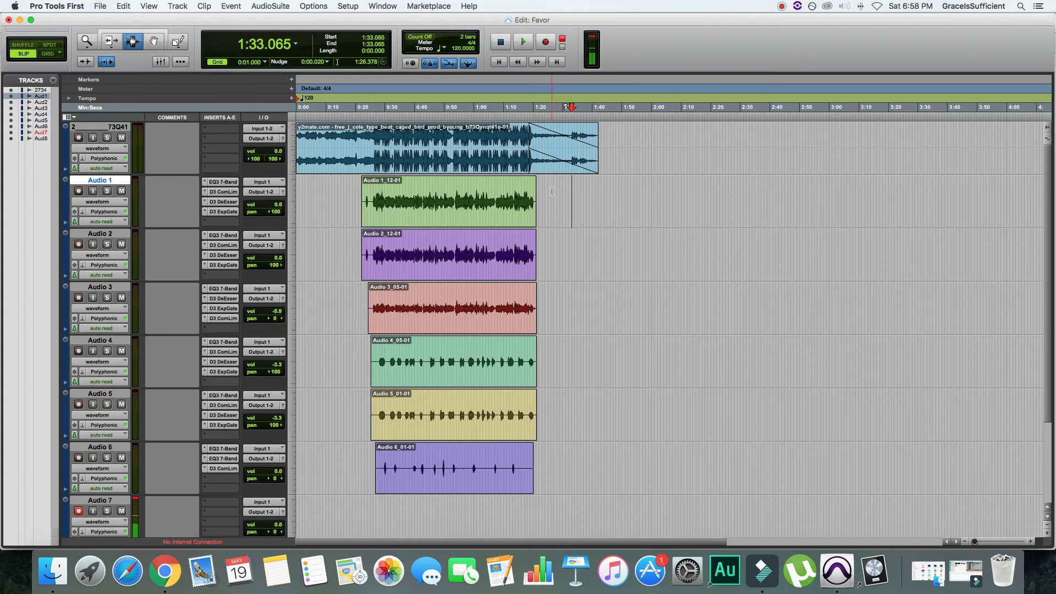
left_click(552, 191)
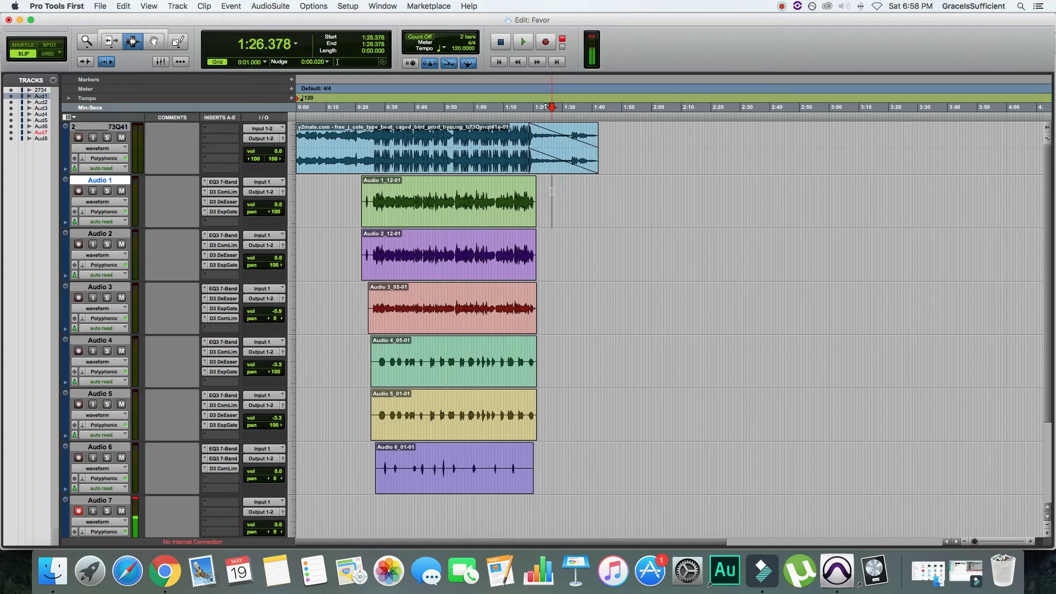